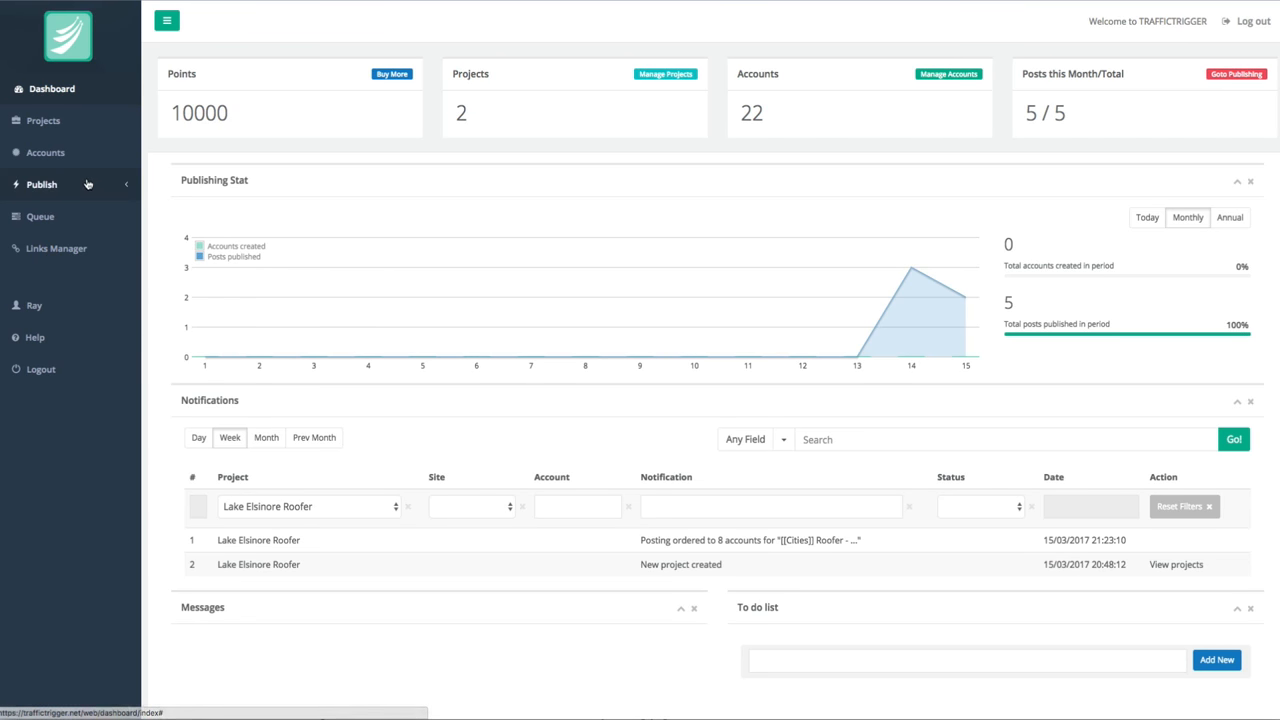
# Create a new project named San Diego Roofer with the description "Roofing videos for San Diego are"
pyautogui.scroll(-1, 42, 125)
pyautogui.click(44, 121)
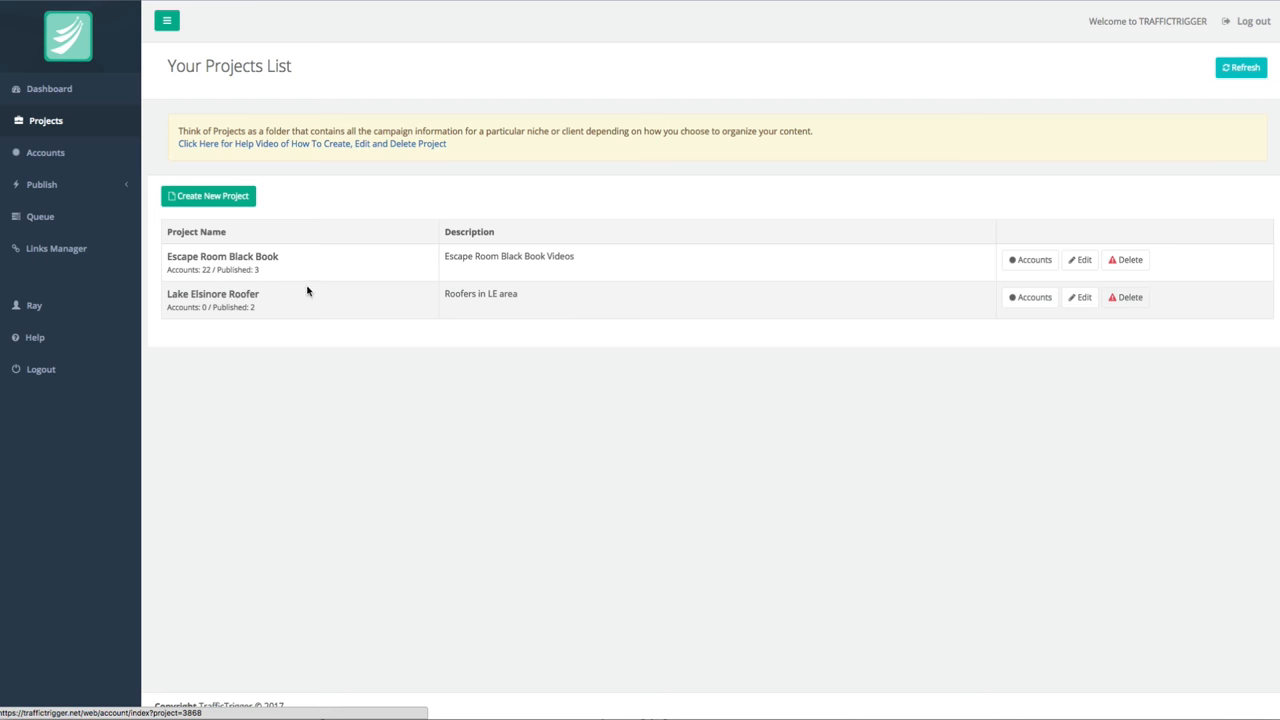
pyautogui.click(222, 199)
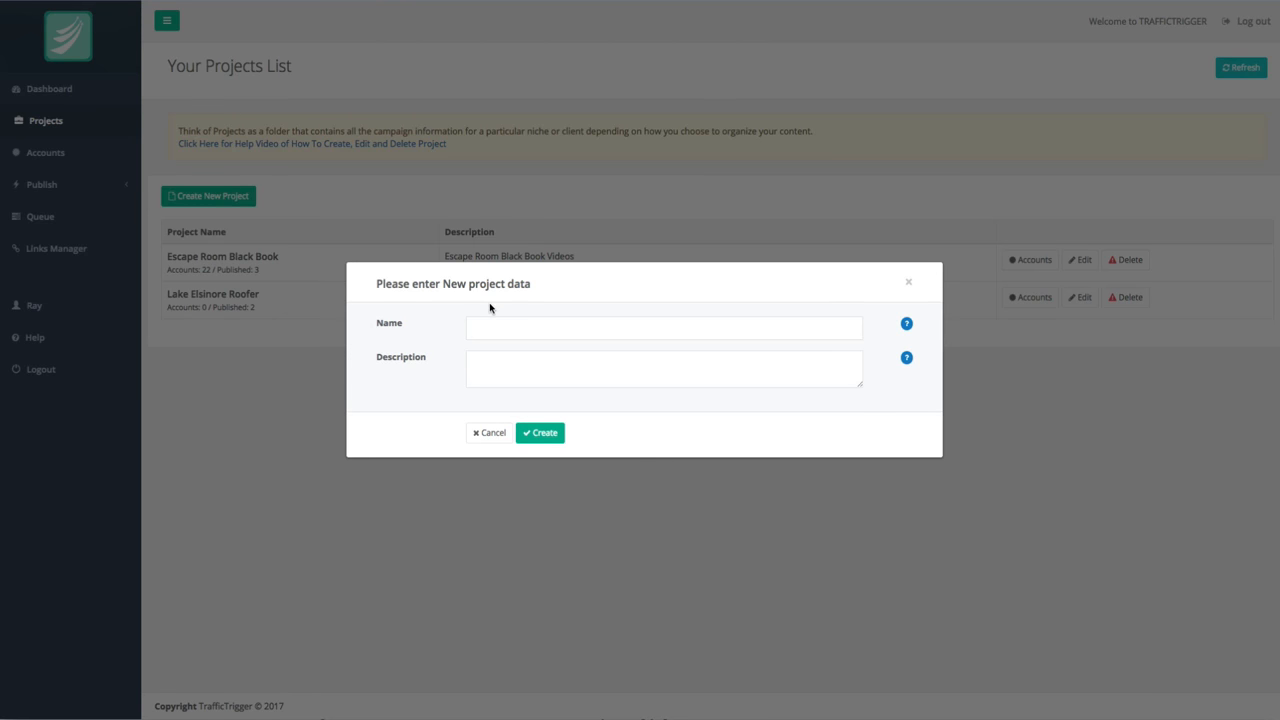
pyautogui.click(502, 329)
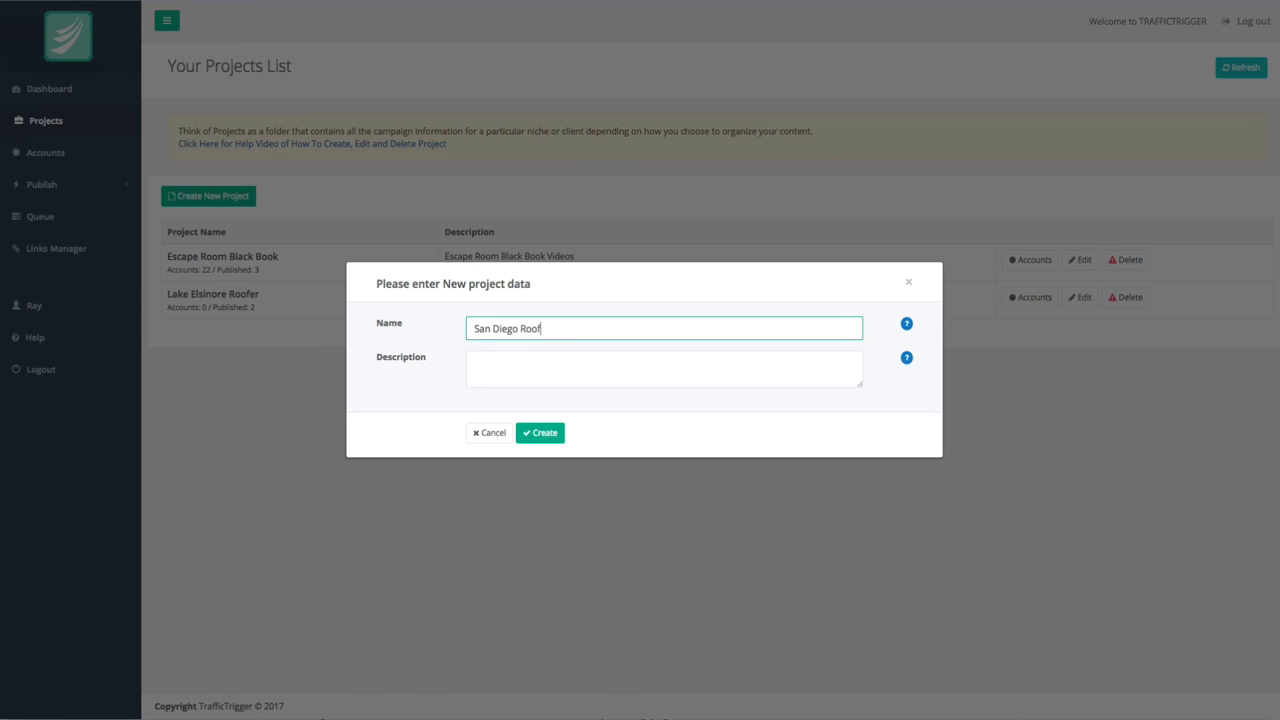
pyautogui.press('Tab')
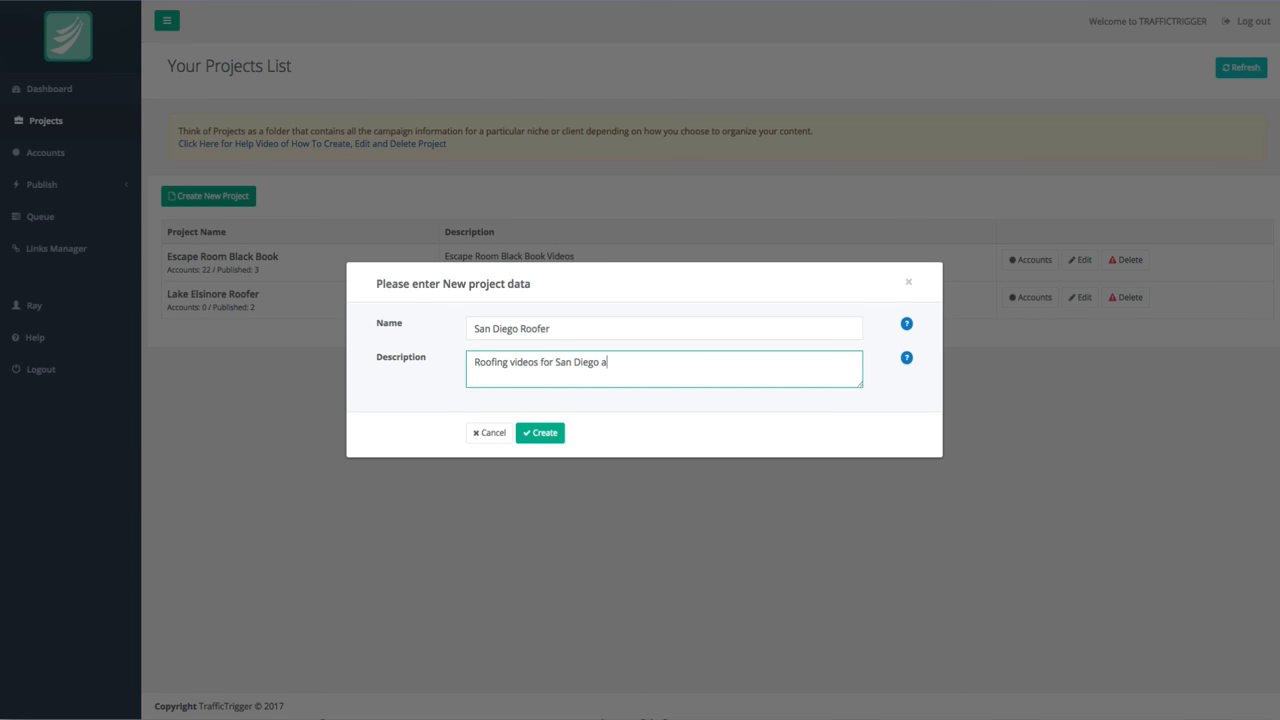
pyautogui.click(533, 437)
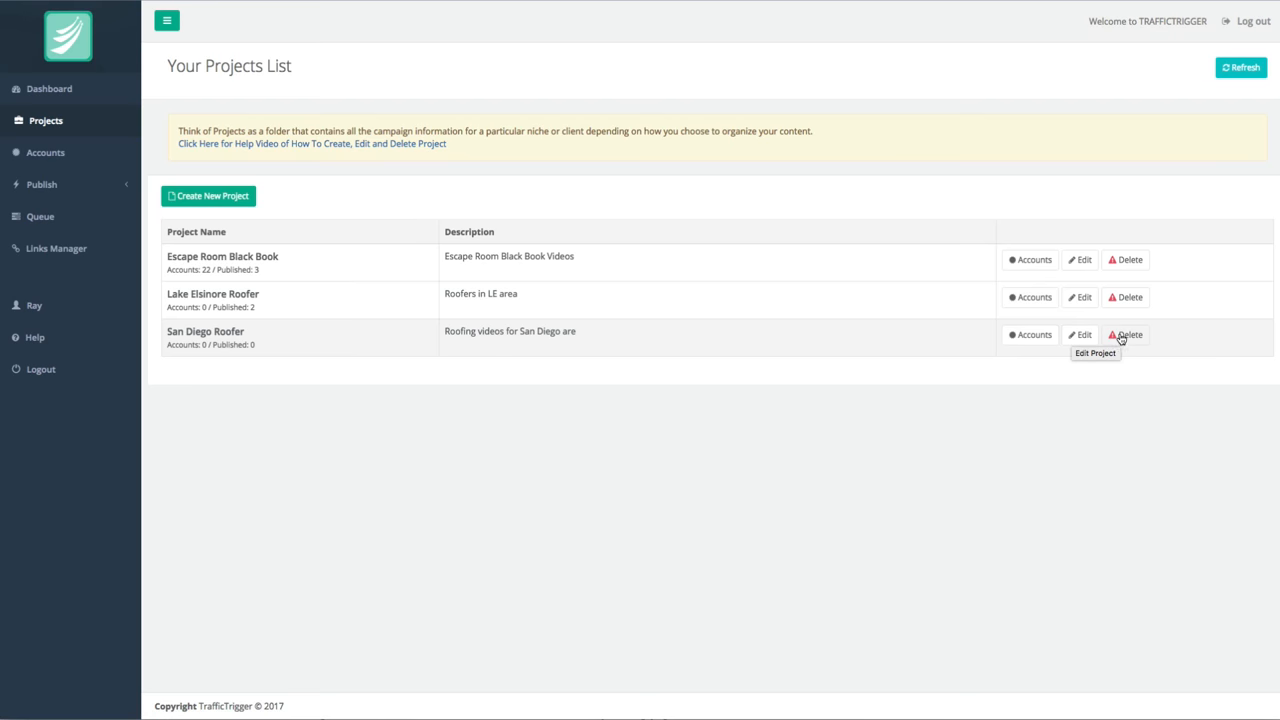
# View the San Diego Roofer project's edit form, then its Twitter and Pinterest account entry fields
pyautogui.click(1081, 336)
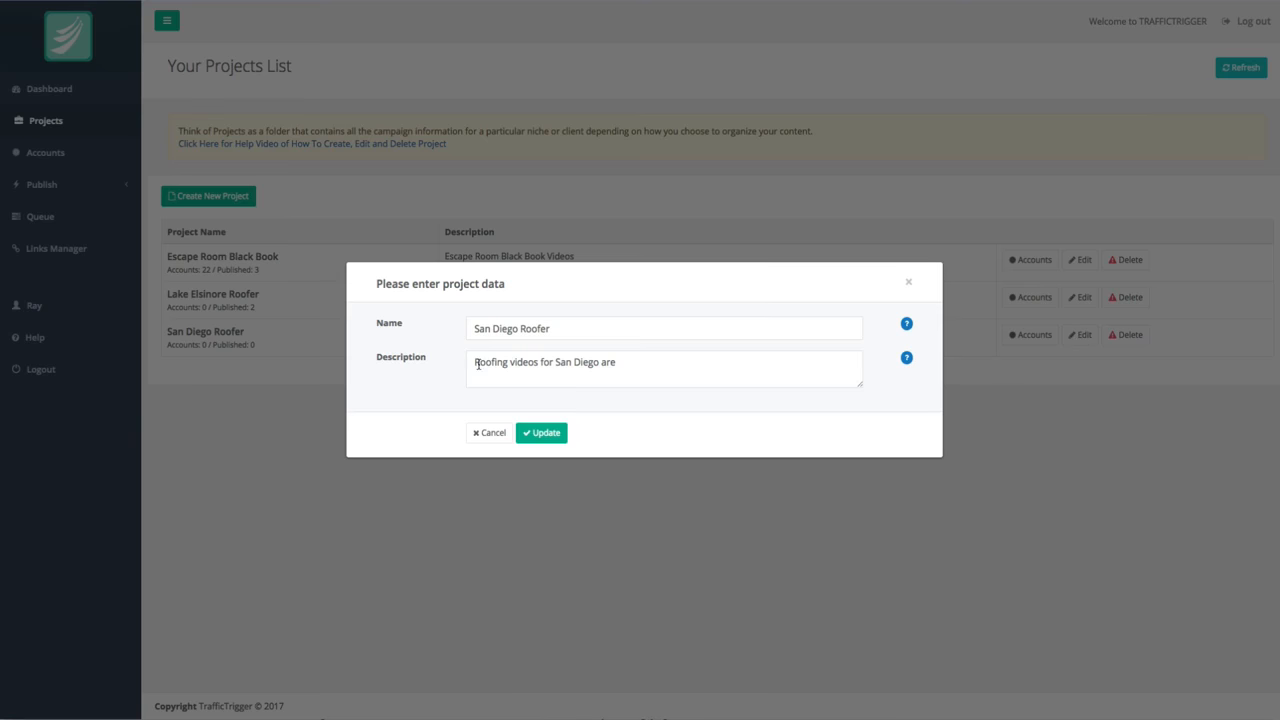
pyautogui.click(908, 284)
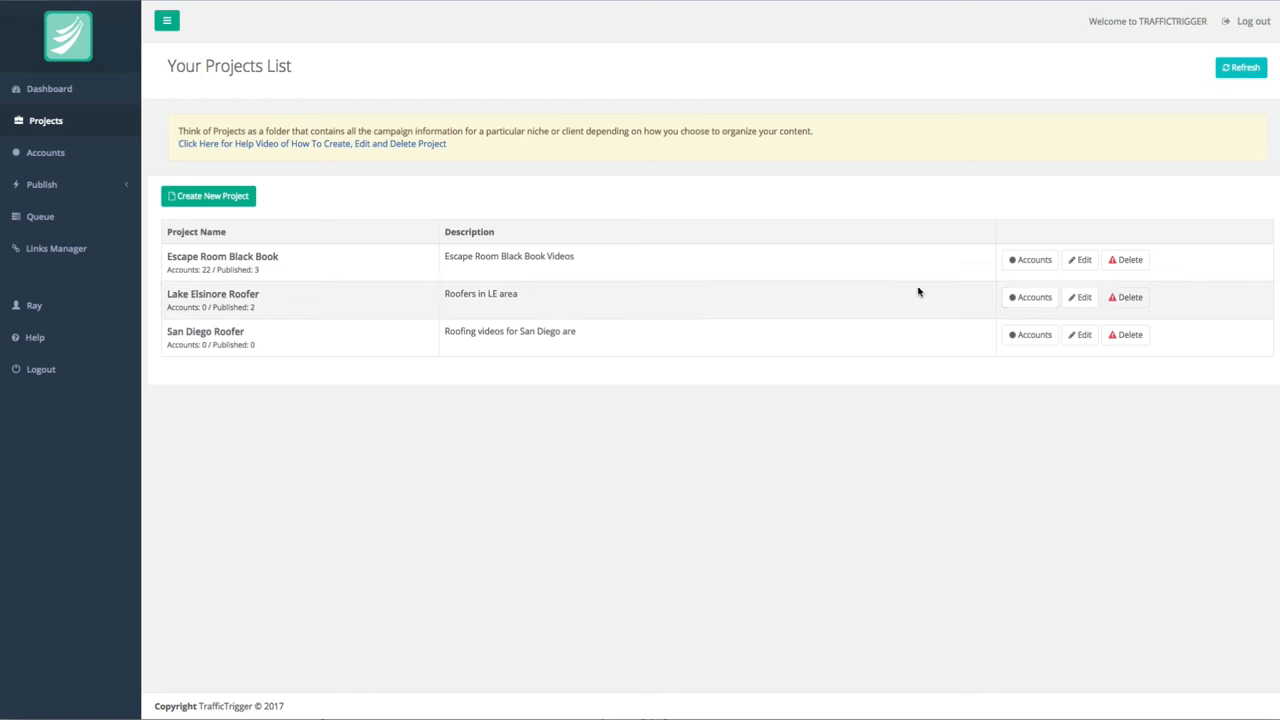
pyautogui.click(1025, 339)
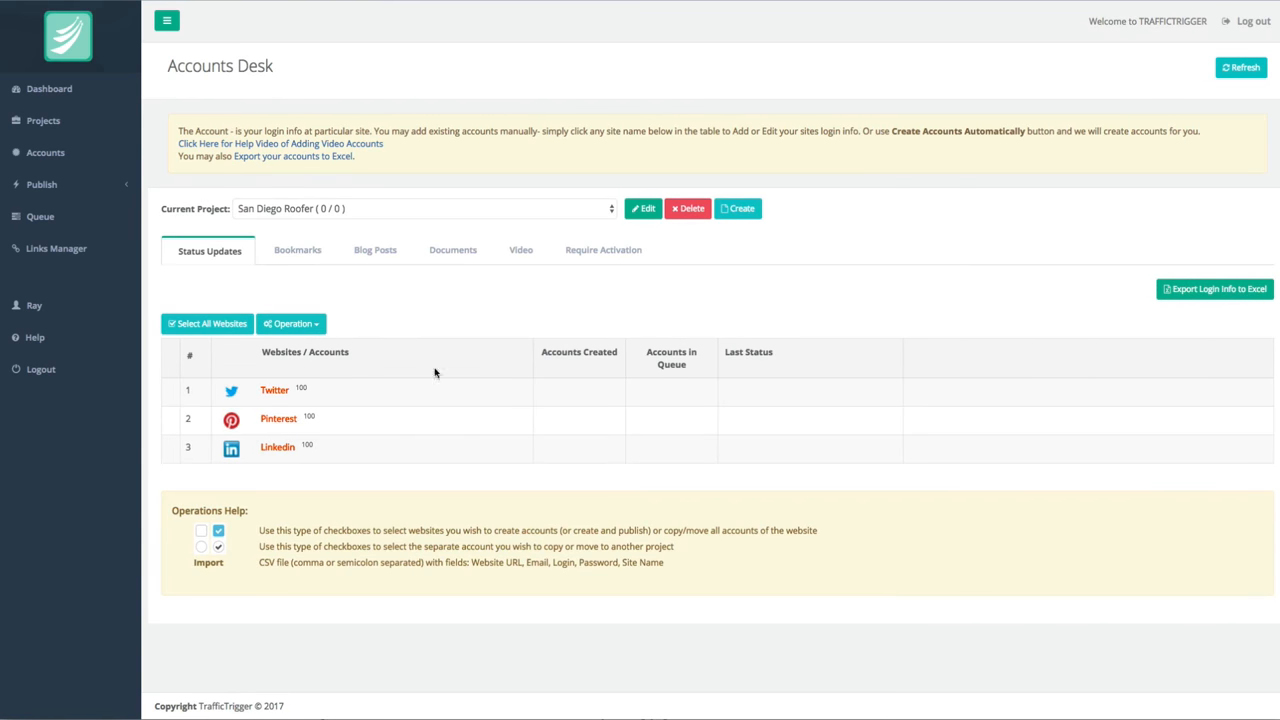
pyautogui.click(276, 391)
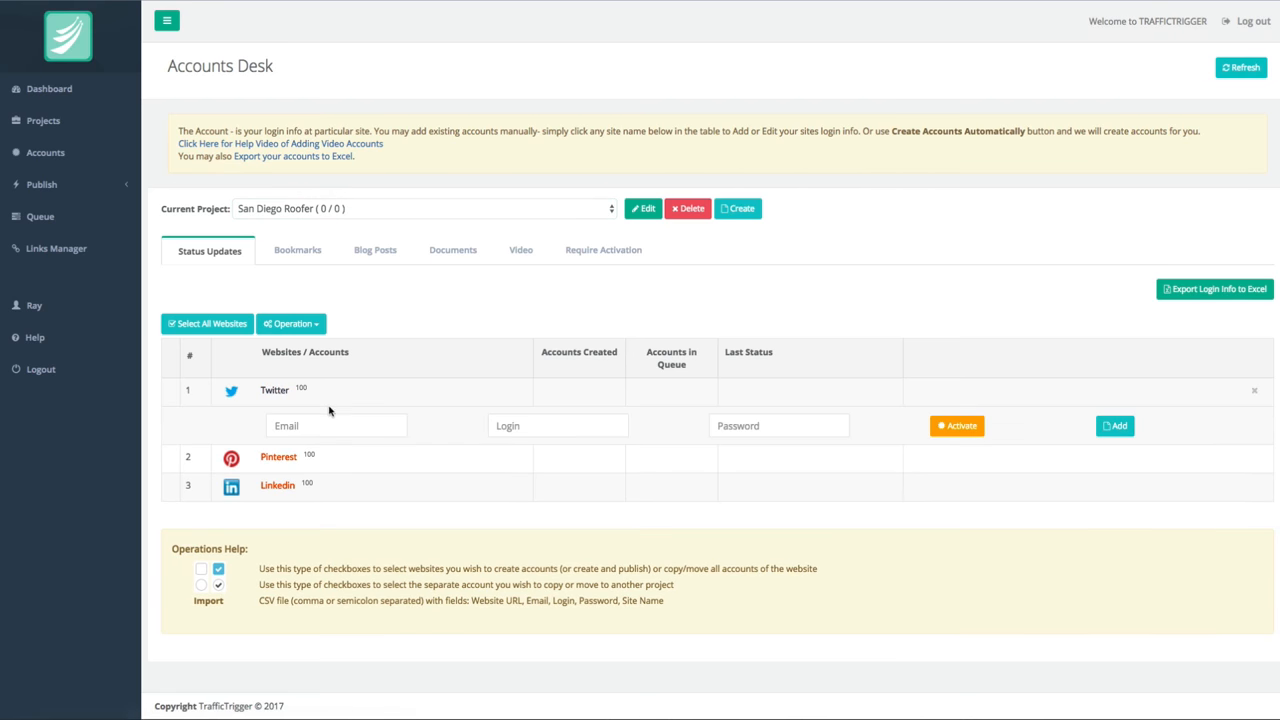
pyautogui.click(300, 456)
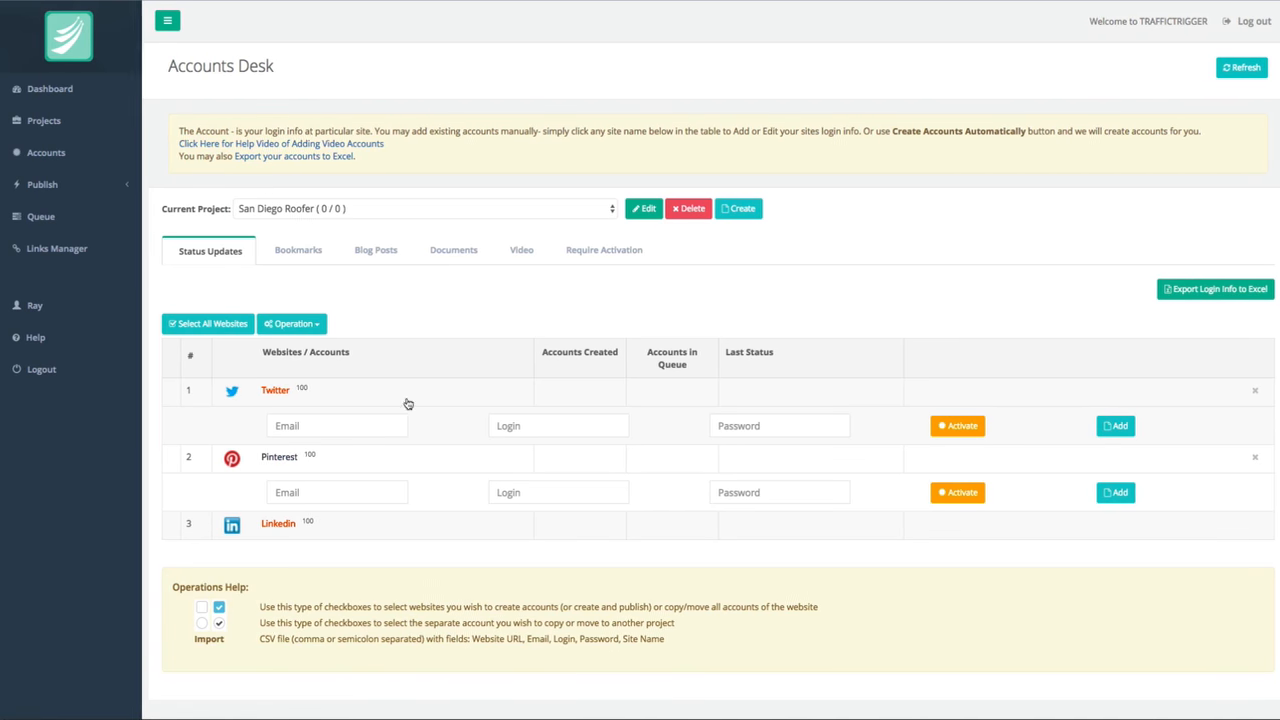
# Switch the current project to Lake Elsinore Roofer and expand its Pinterest and Linkedin accounts alongside Twitter
pyautogui.click(344, 212)
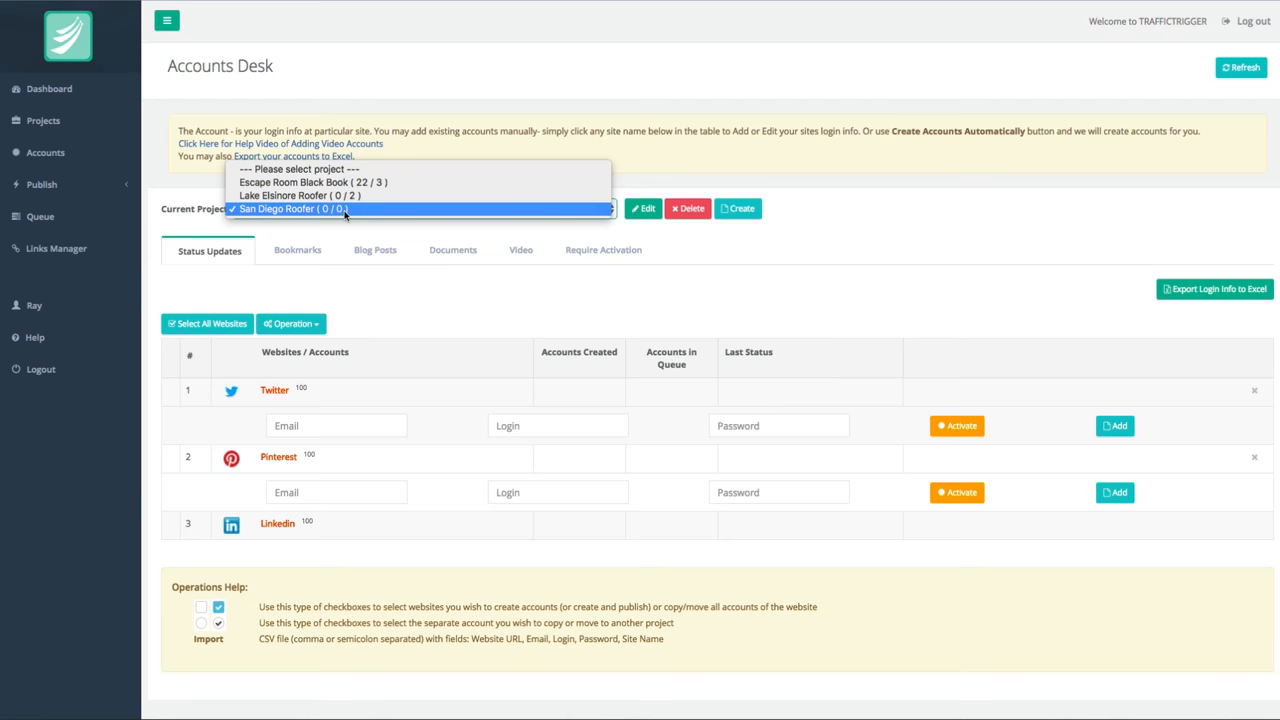
pyautogui.click(348, 196)
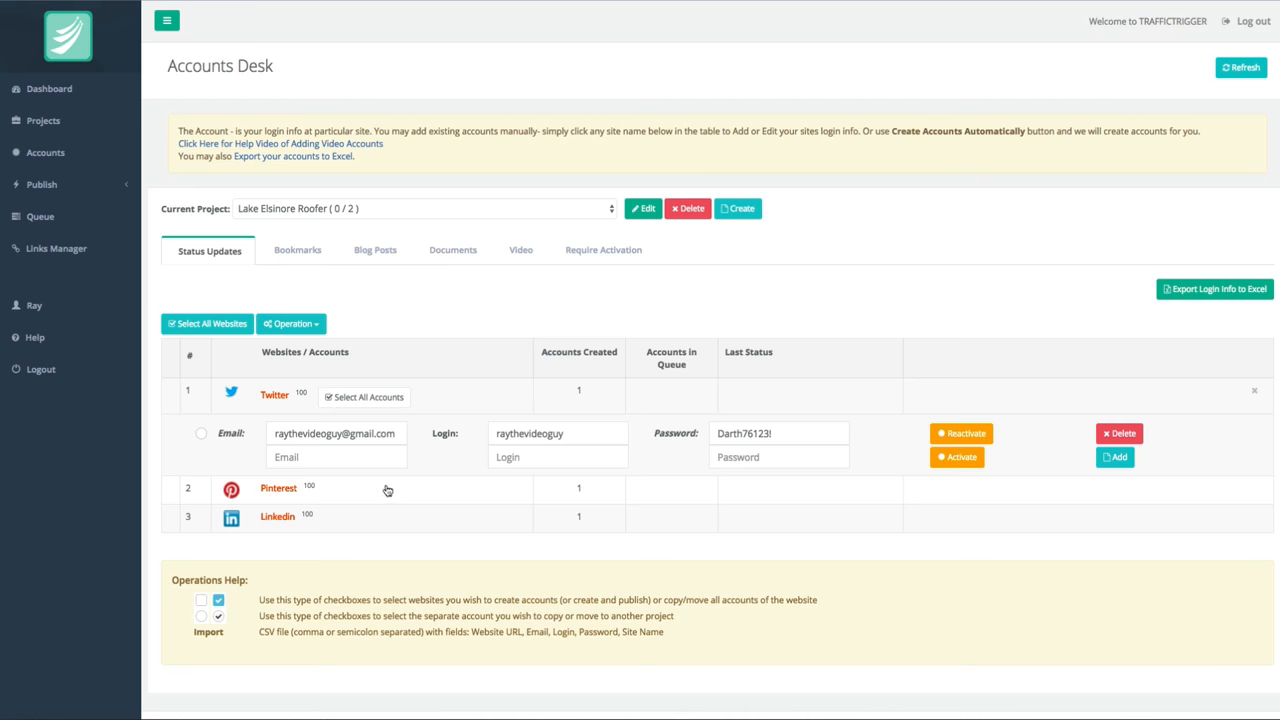
pyautogui.click(272, 497)
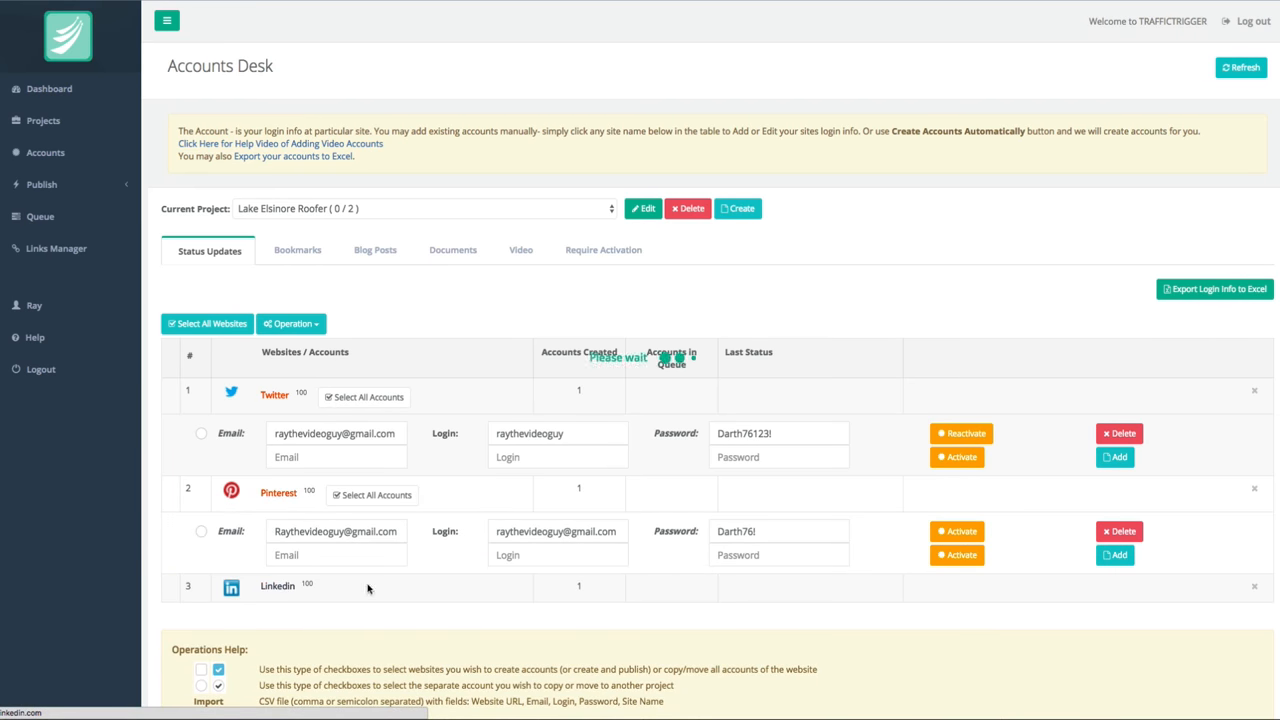
pyautogui.click(277, 587)
# Copy the Lake Elsinore Roofer project's Twitter, Pinterest and Linkedin accounts to the San Diego Roofer project
pyautogui.click(200, 629)
pyautogui.click(202, 532)
pyautogui.click(201, 433)
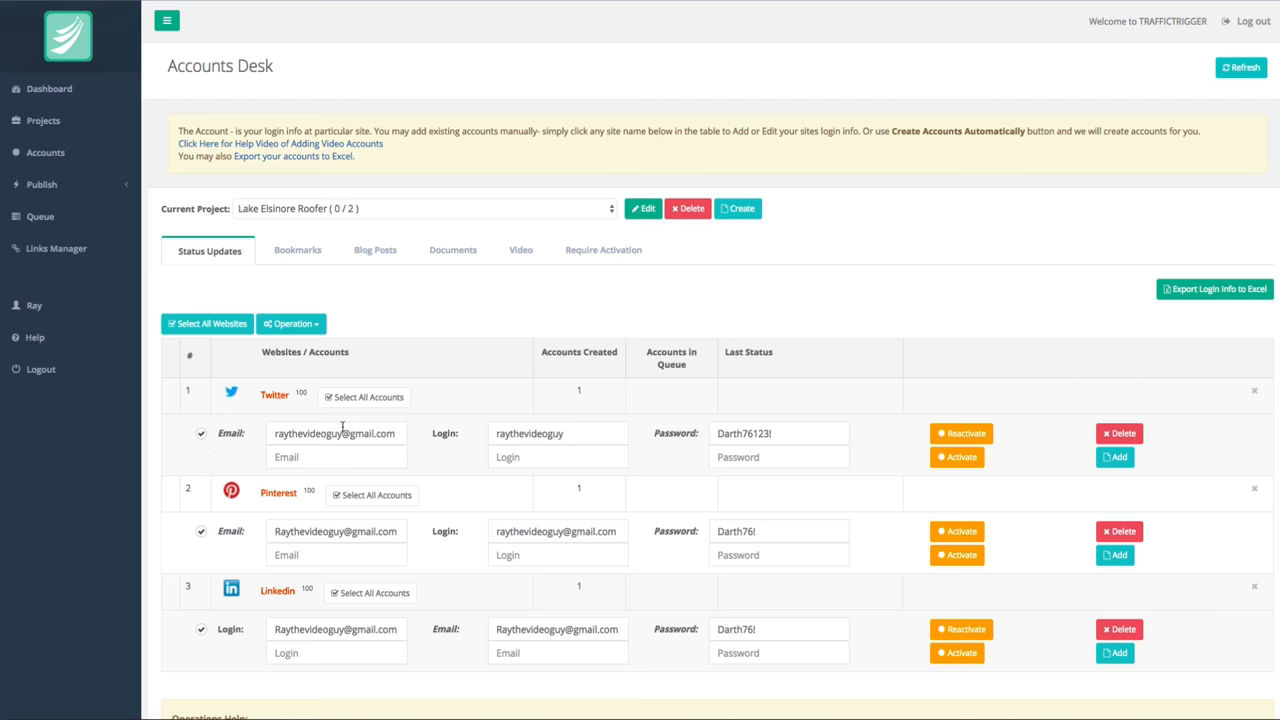
pyautogui.click(318, 327)
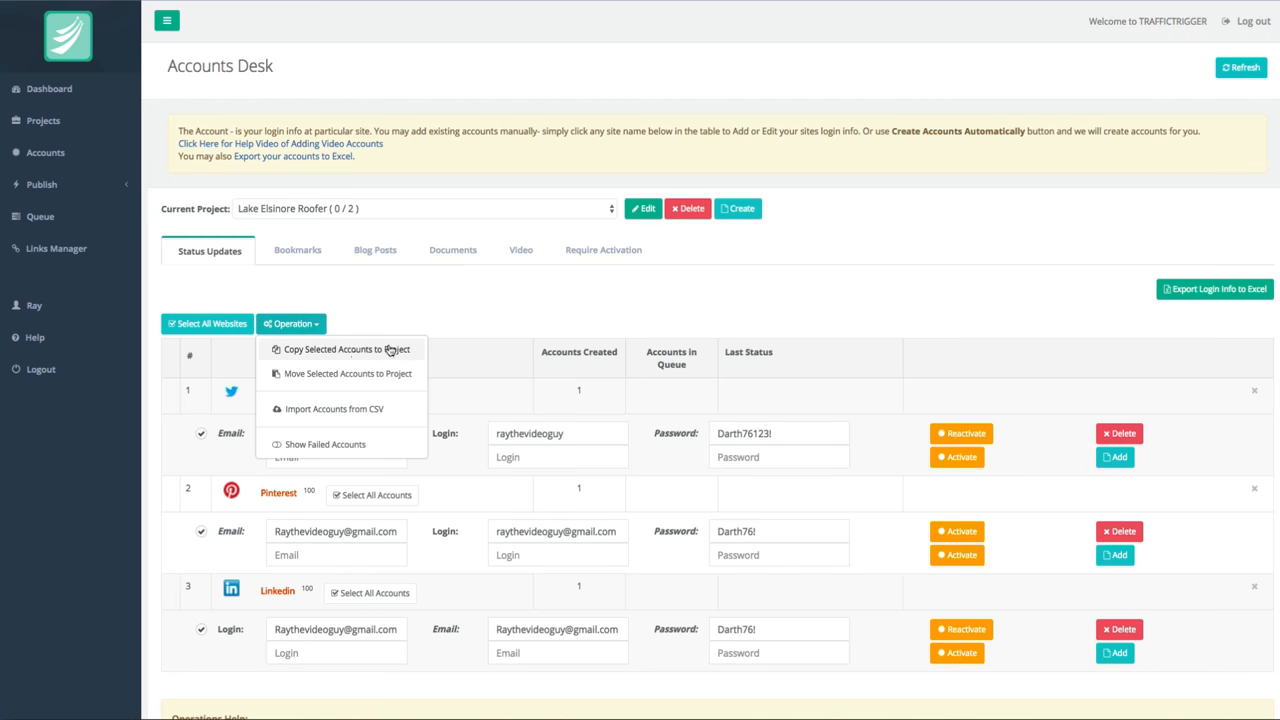
pyautogui.click(355, 352)
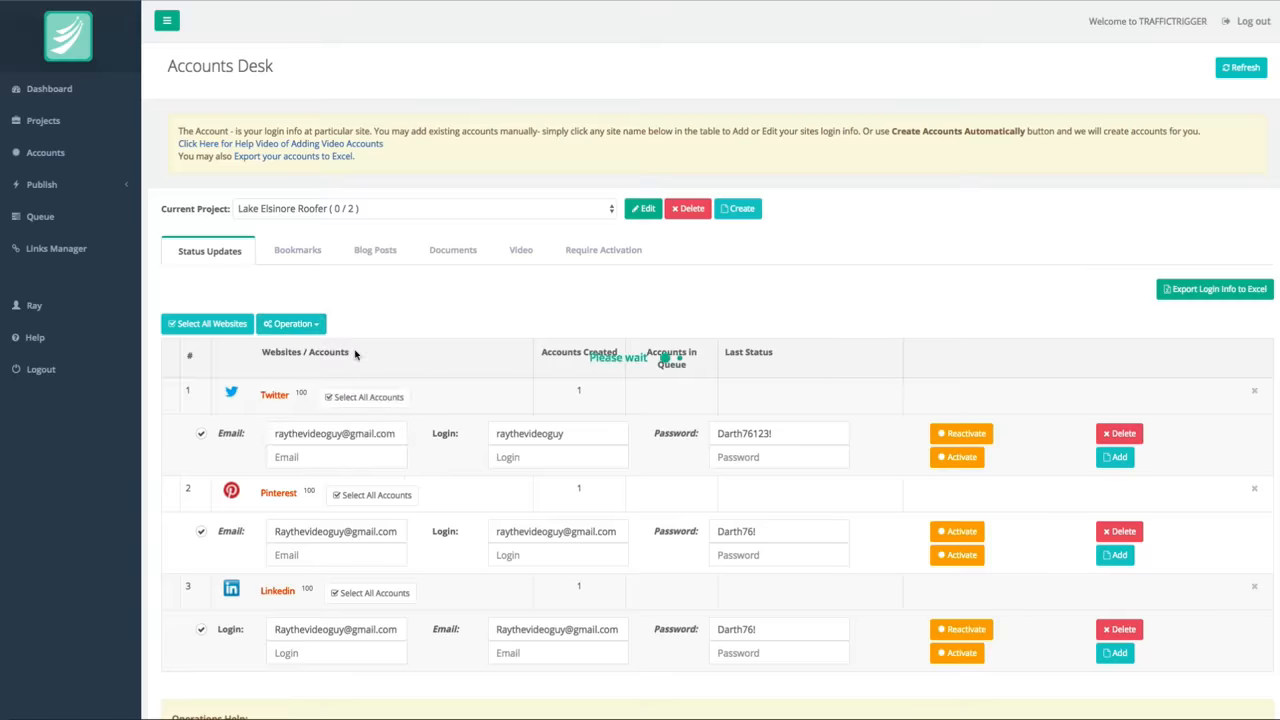
pyautogui.click(610, 390)
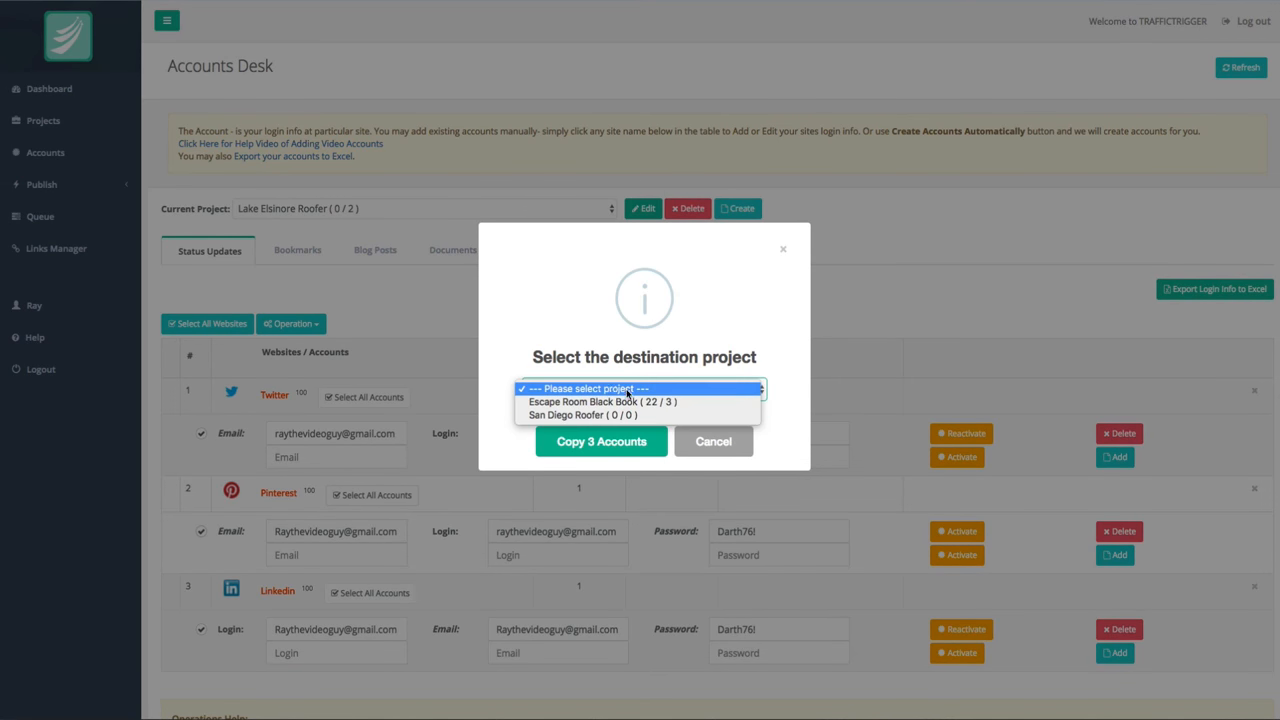
pyautogui.click(600, 415)
pyautogui.click(613, 443)
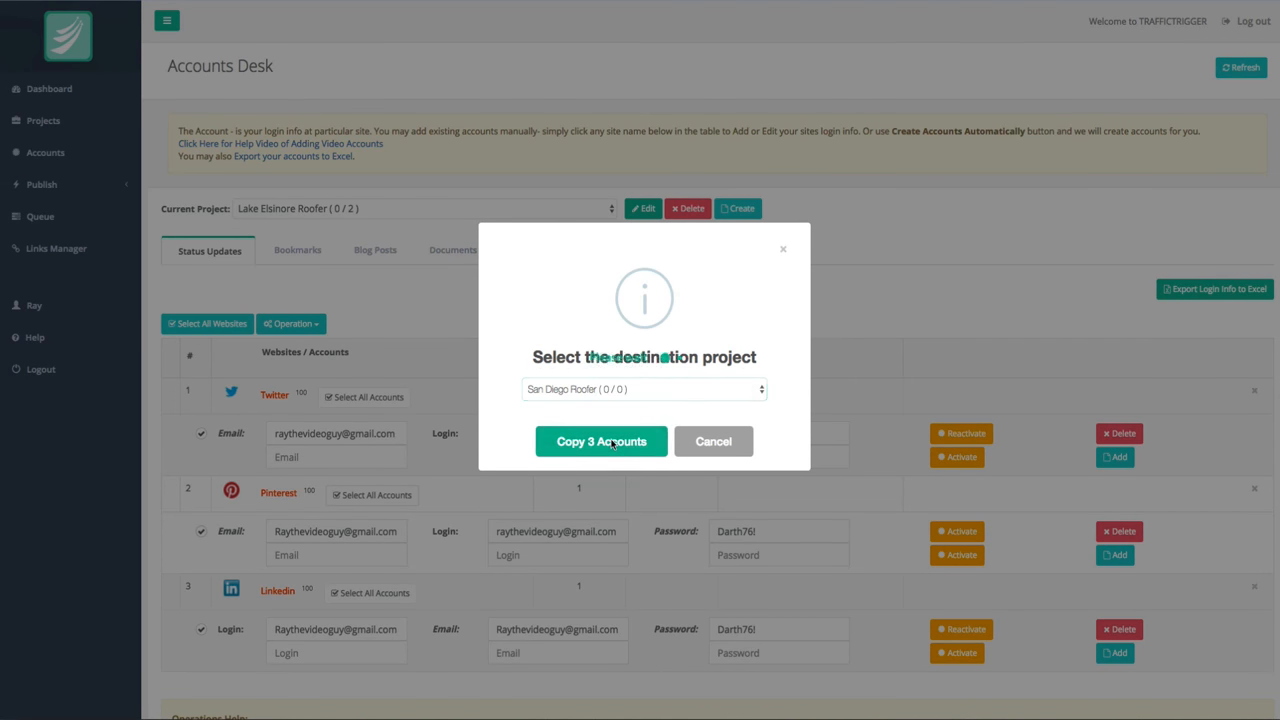
pyautogui.click(652, 442)
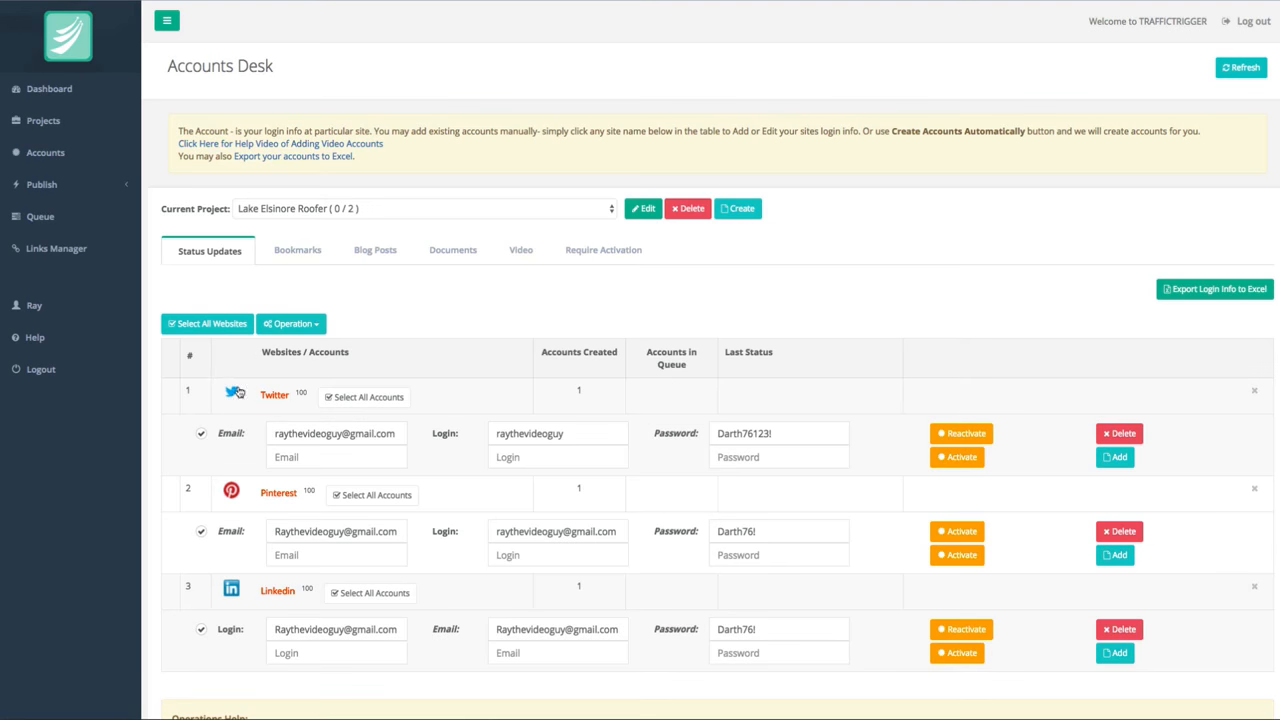
# Look through the Lake Elsinore Roofer project's bookmark, blog post, document and video accounts
pyautogui.click(295, 250)
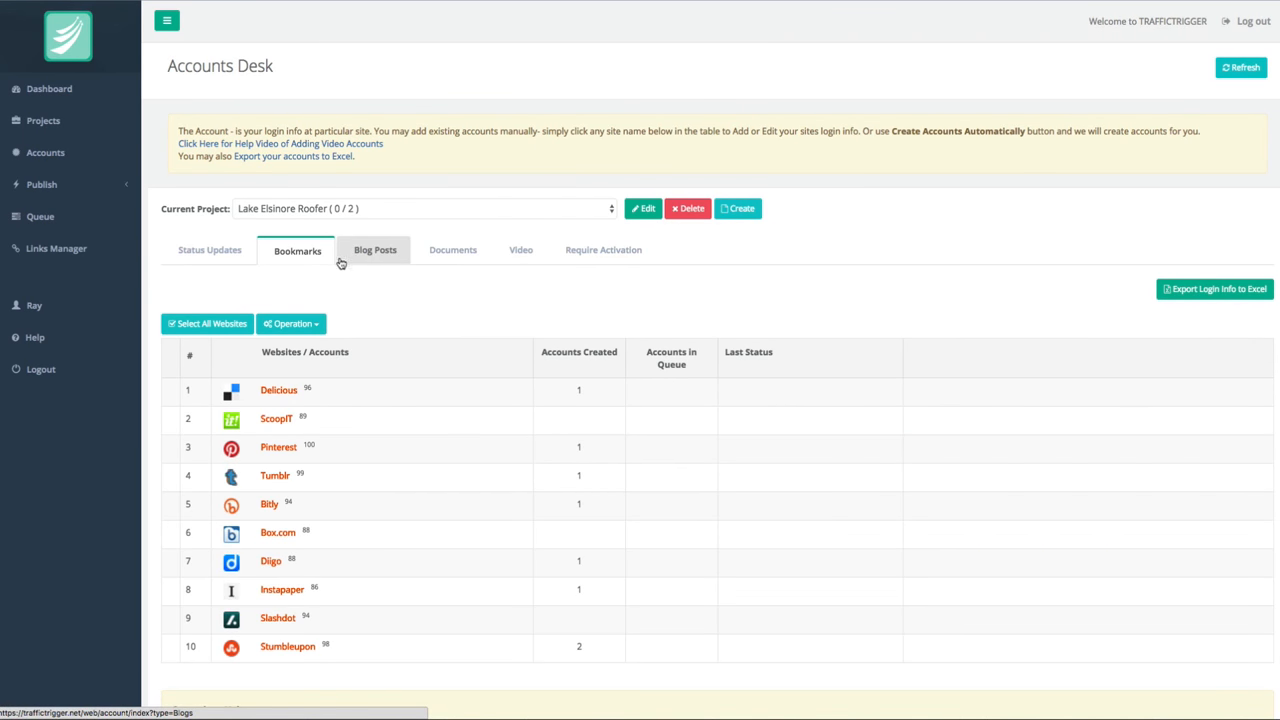
pyautogui.click(385, 251)
pyautogui.click(453, 251)
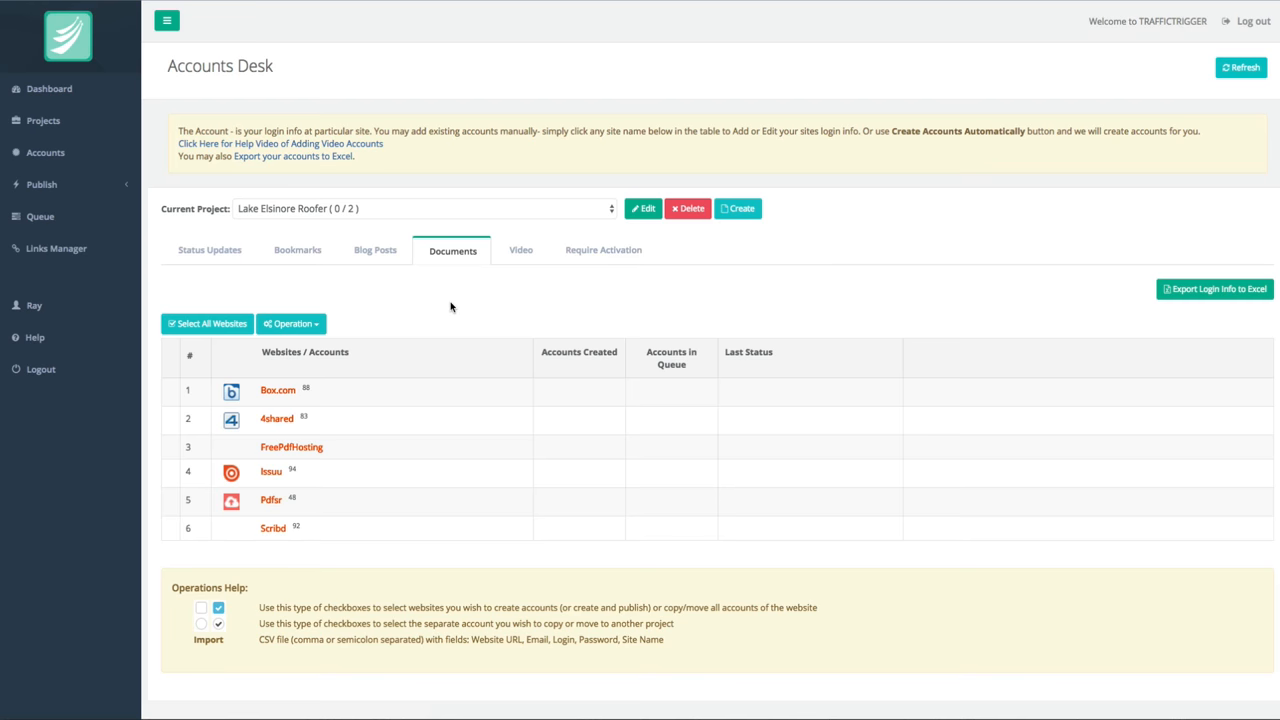
pyautogui.click(521, 250)
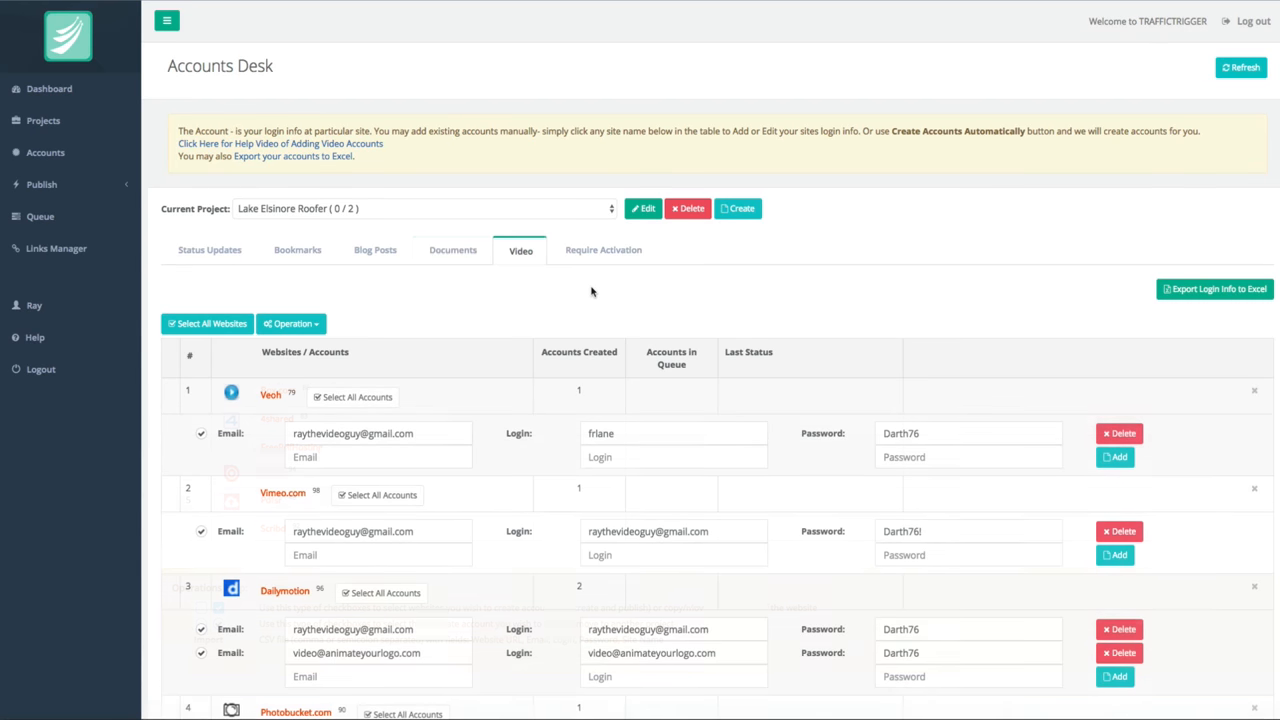
# Switch the current project to San Diego Roofer and check its Youtube, Dailymotion, Veoh and Vimeo.com video accounts
pyautogui.click(381, 212)
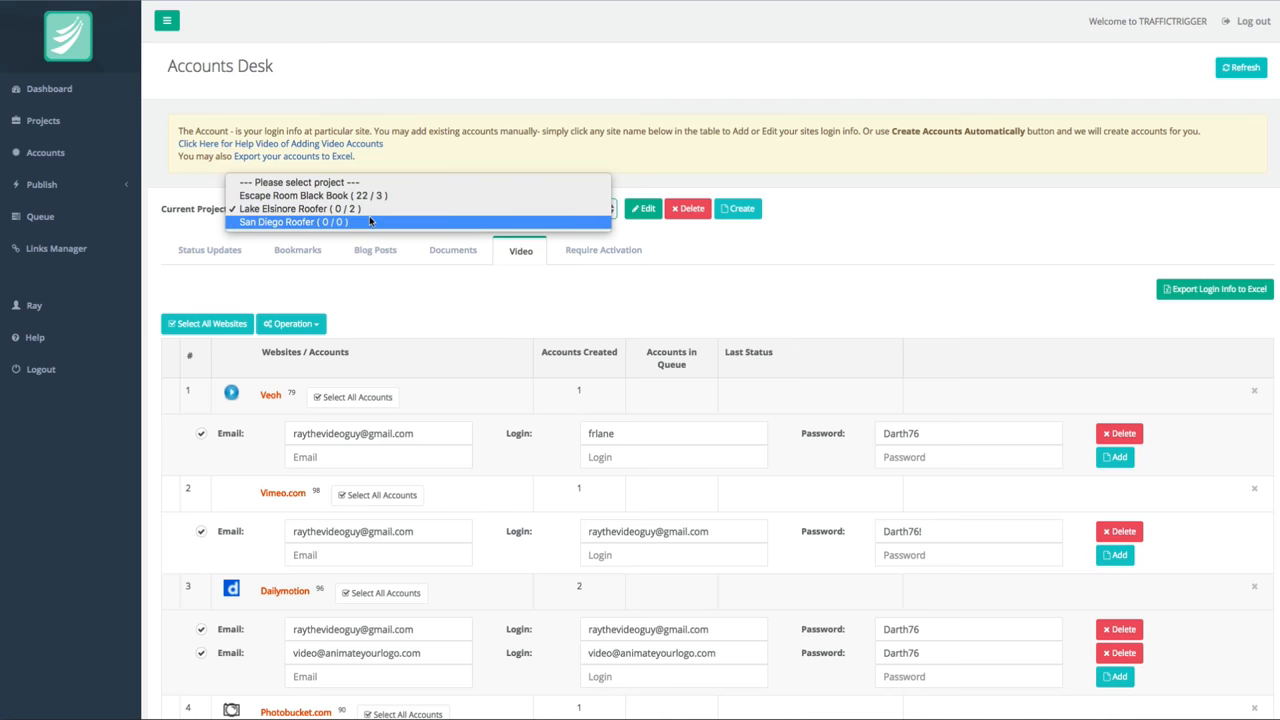
pyautogui.click(367, 220)
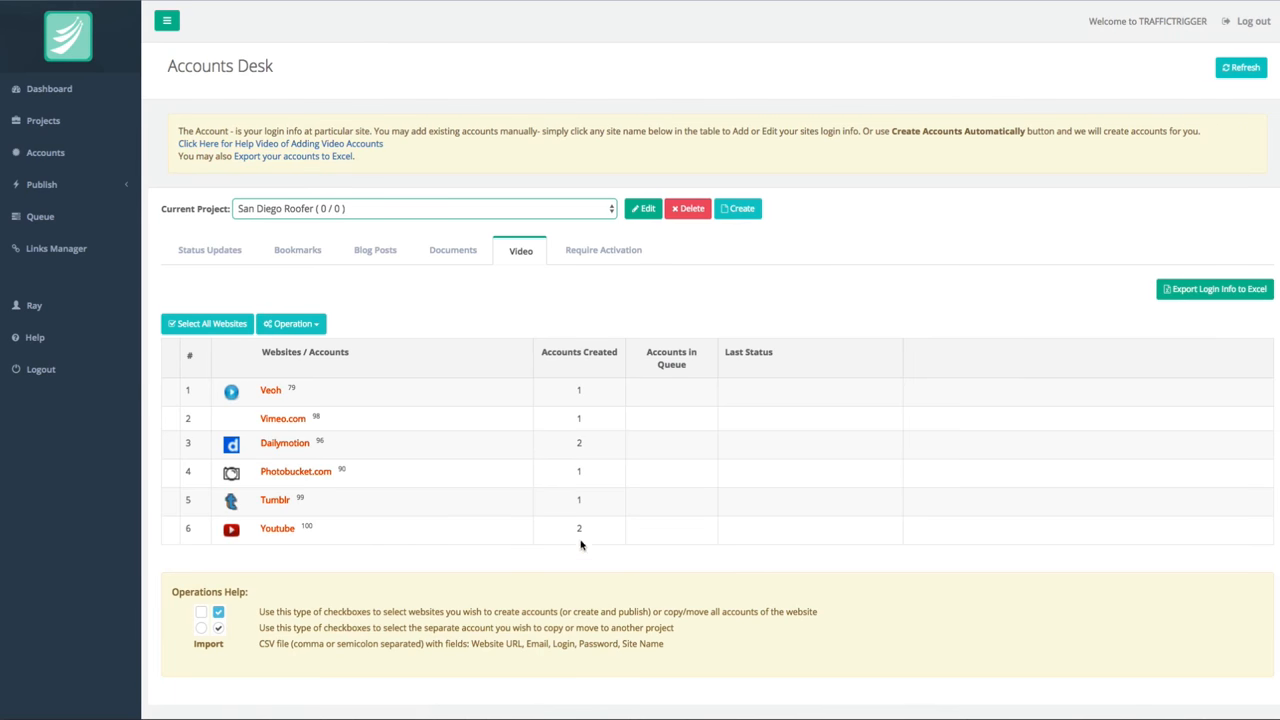
pyautogui.click(277, 529)
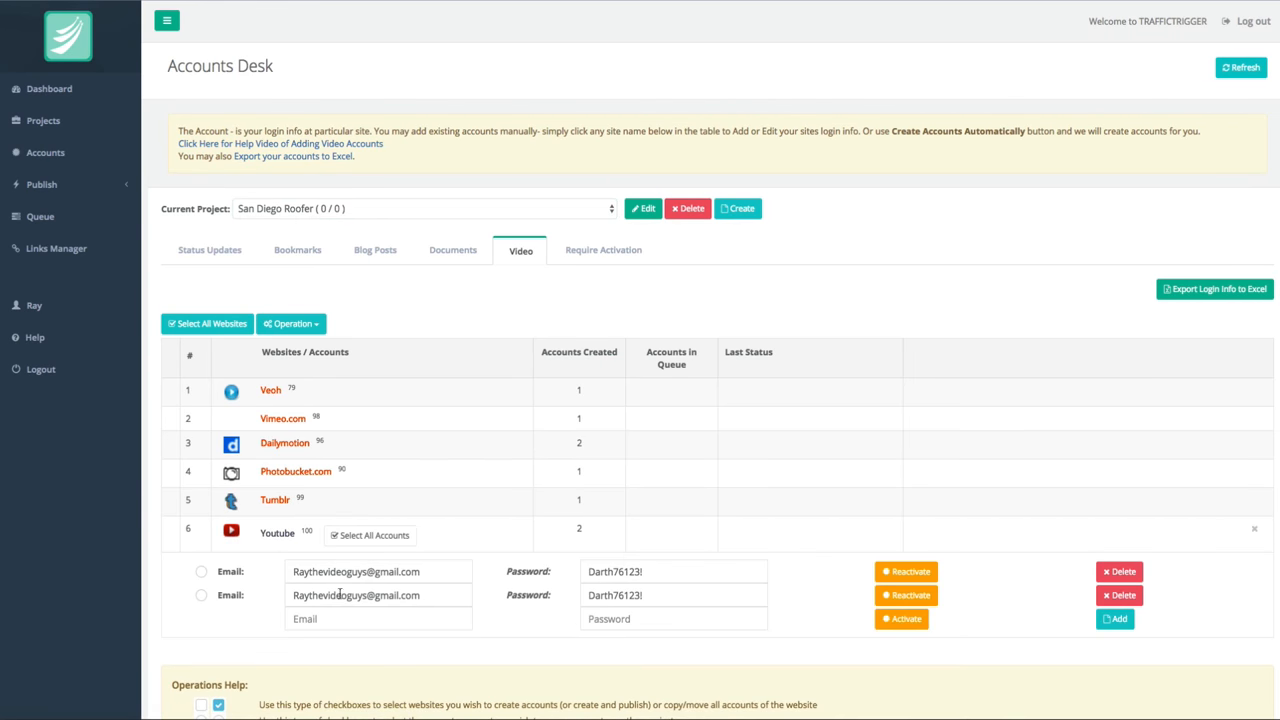
pyautogui.click(276, 529)
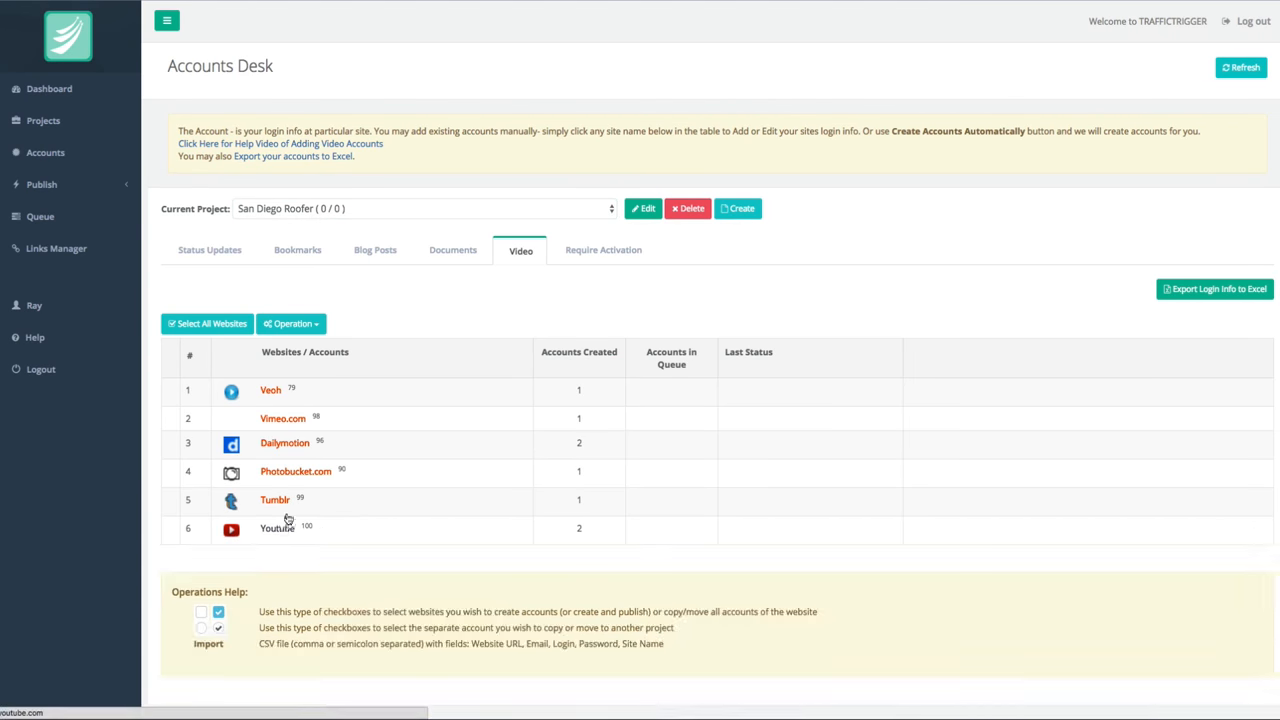
pyautogui.click(285, 445)
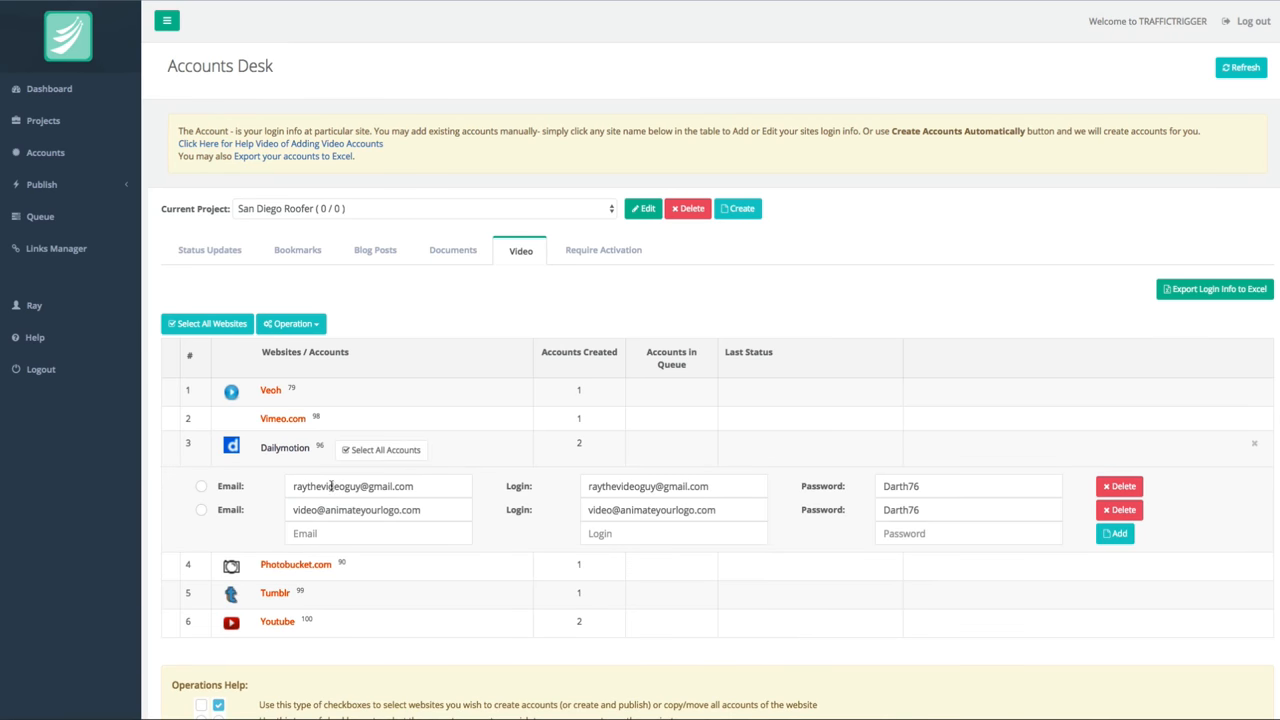
pyautogui.click(275, 390)
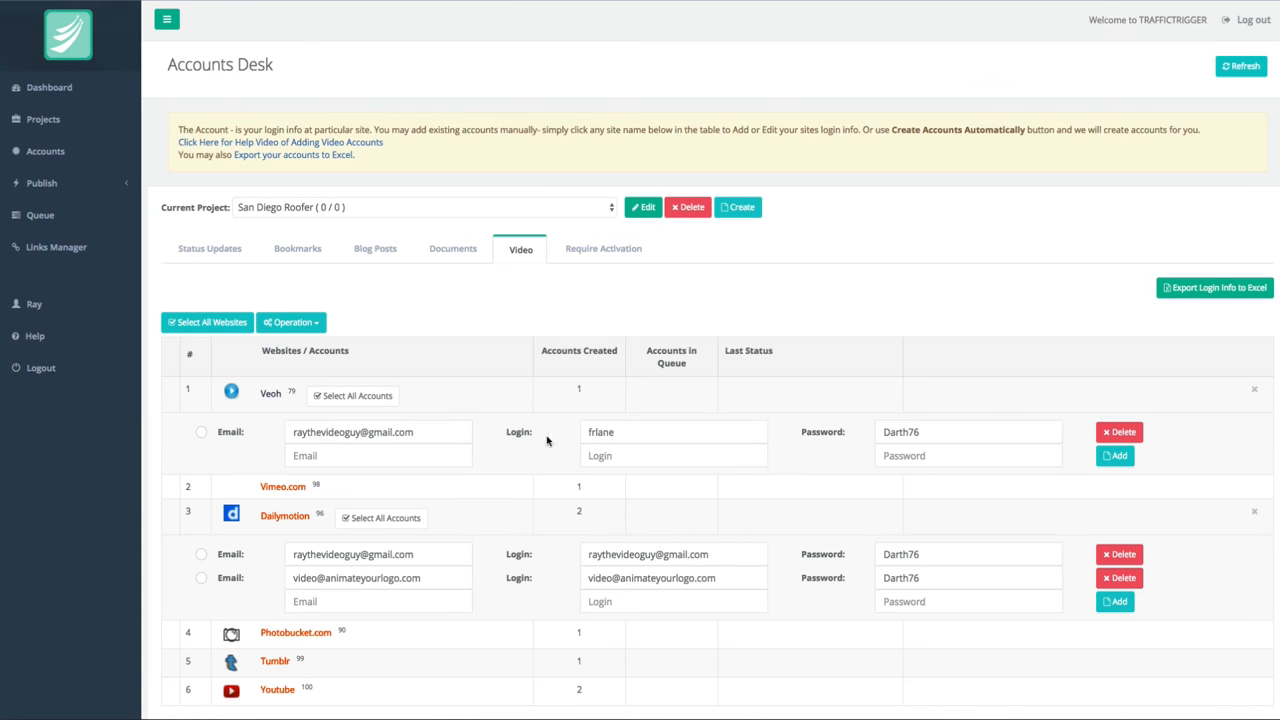
pyautogui.click(296, 489)
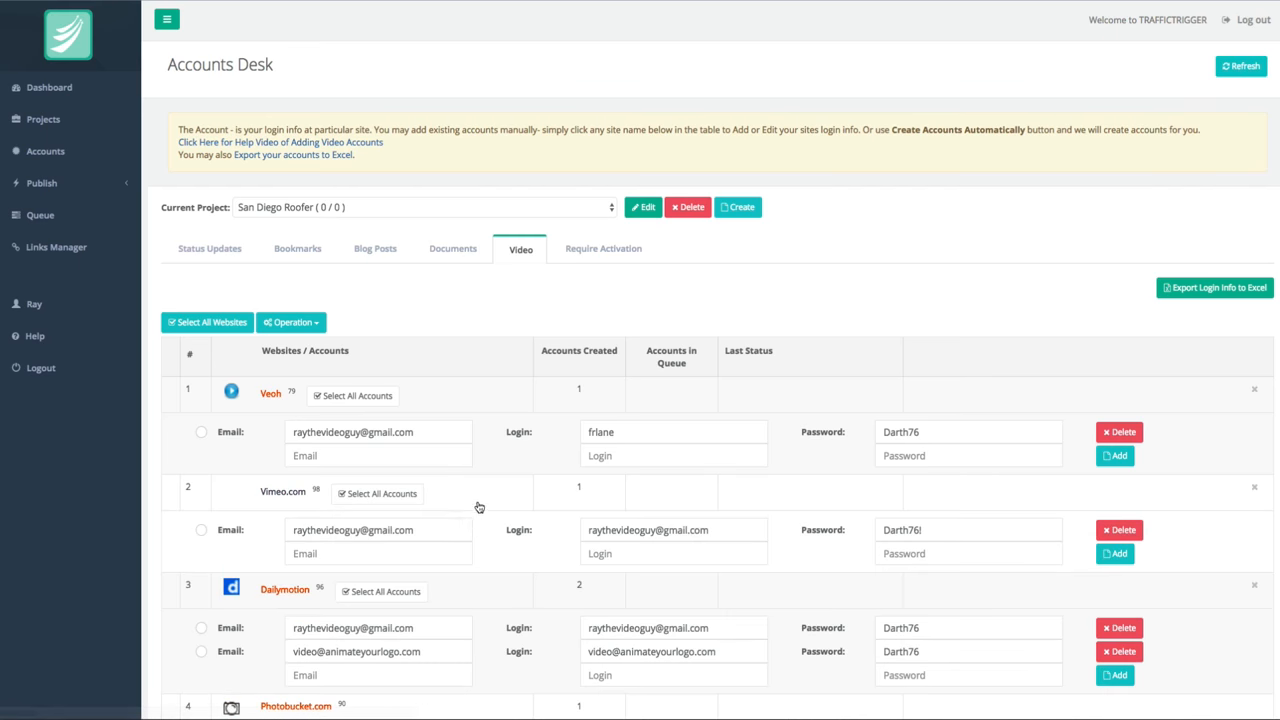
pyautogui.scroll(-5, 368, 548)
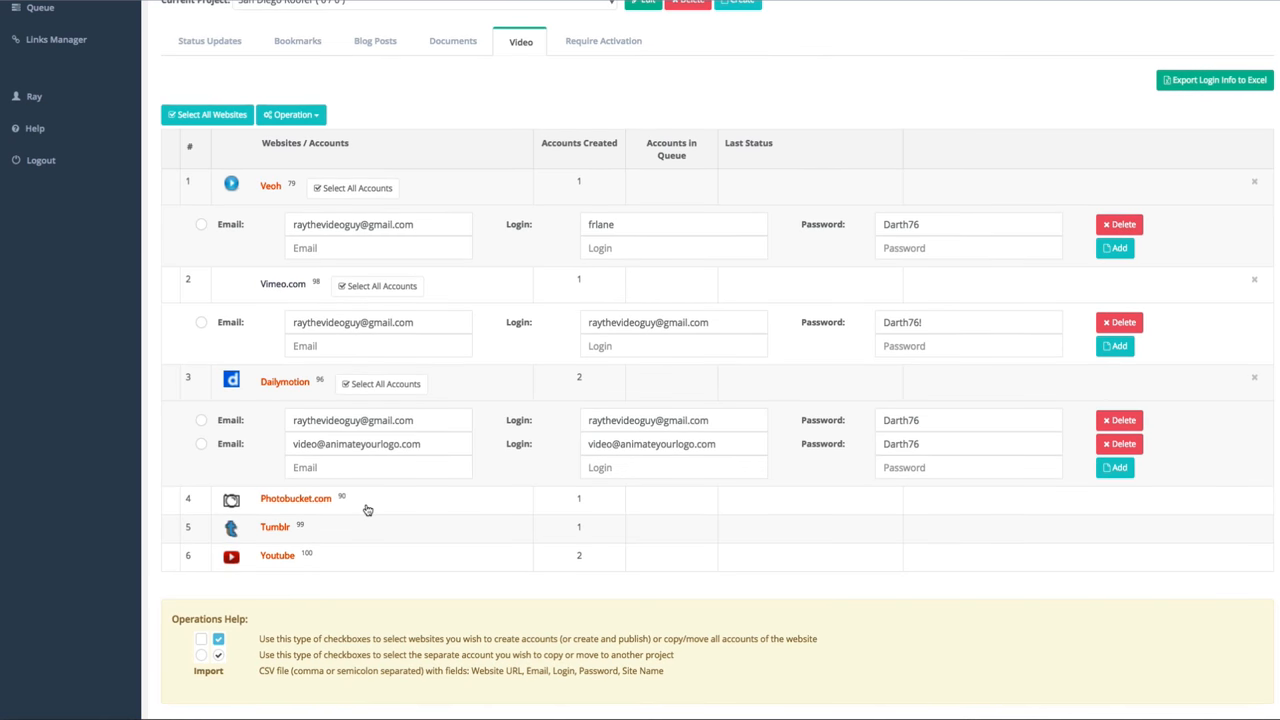
pyautogui.scroll(3, 263, 486)
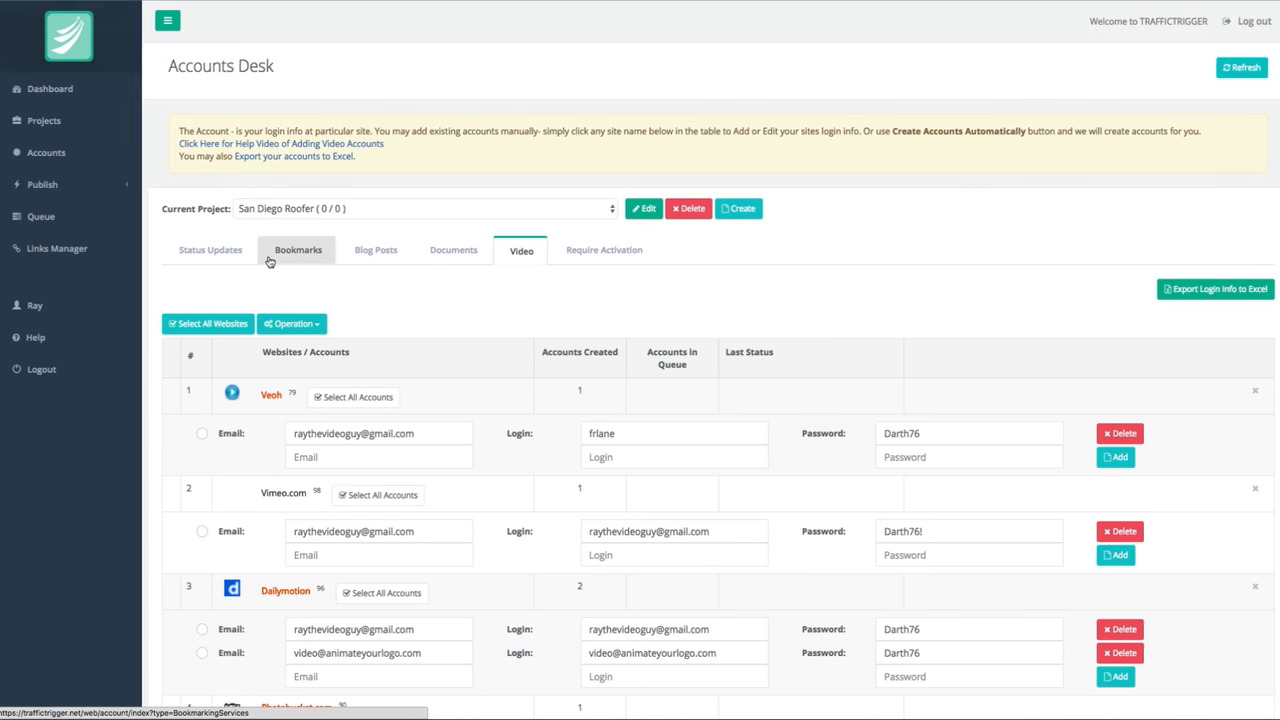
# Open video publishing for the San Diego Roofer project and view its post choices and available video accounts
pyautogui.click(50, 189)
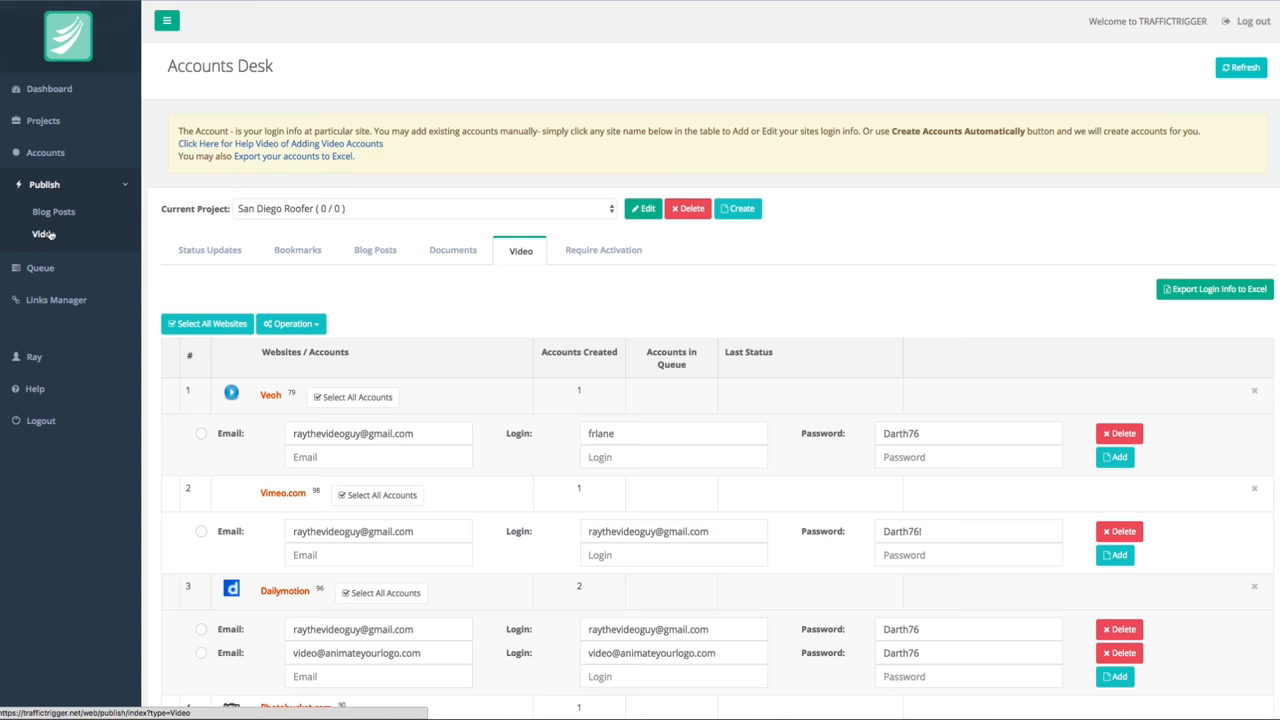
pyautogui.click(45, 235)
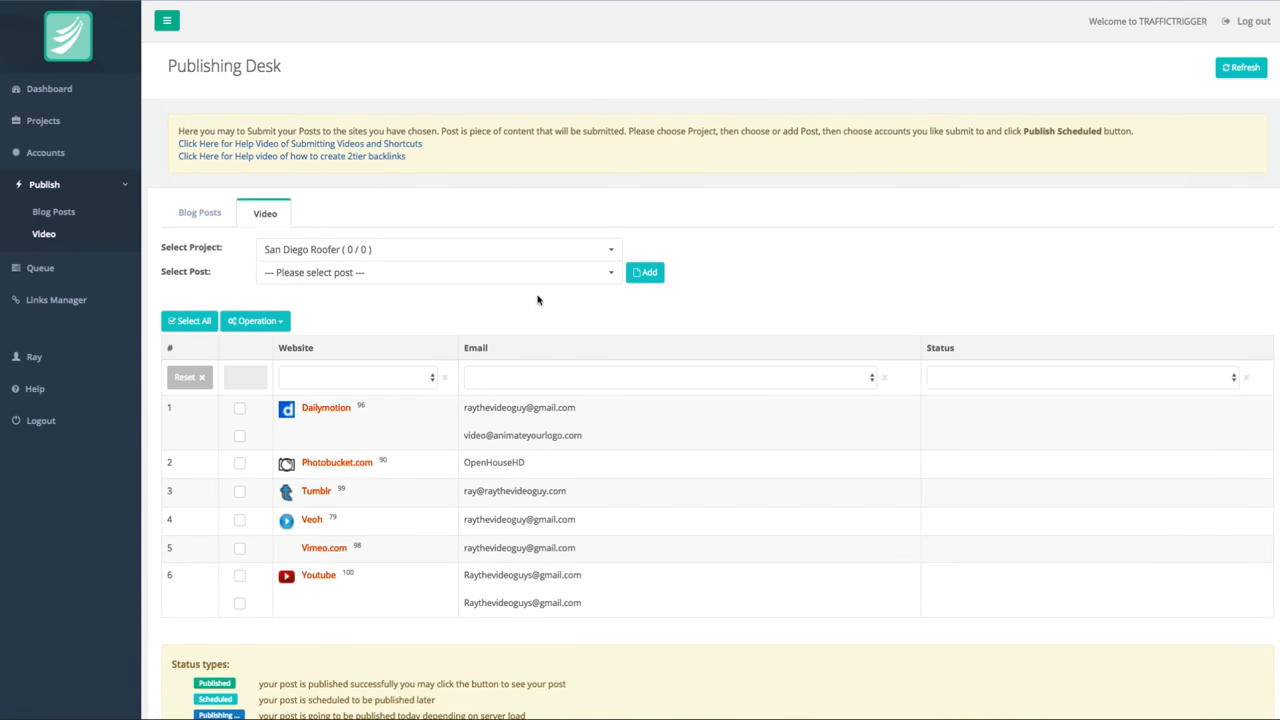
pyautogui.click(350, 271)
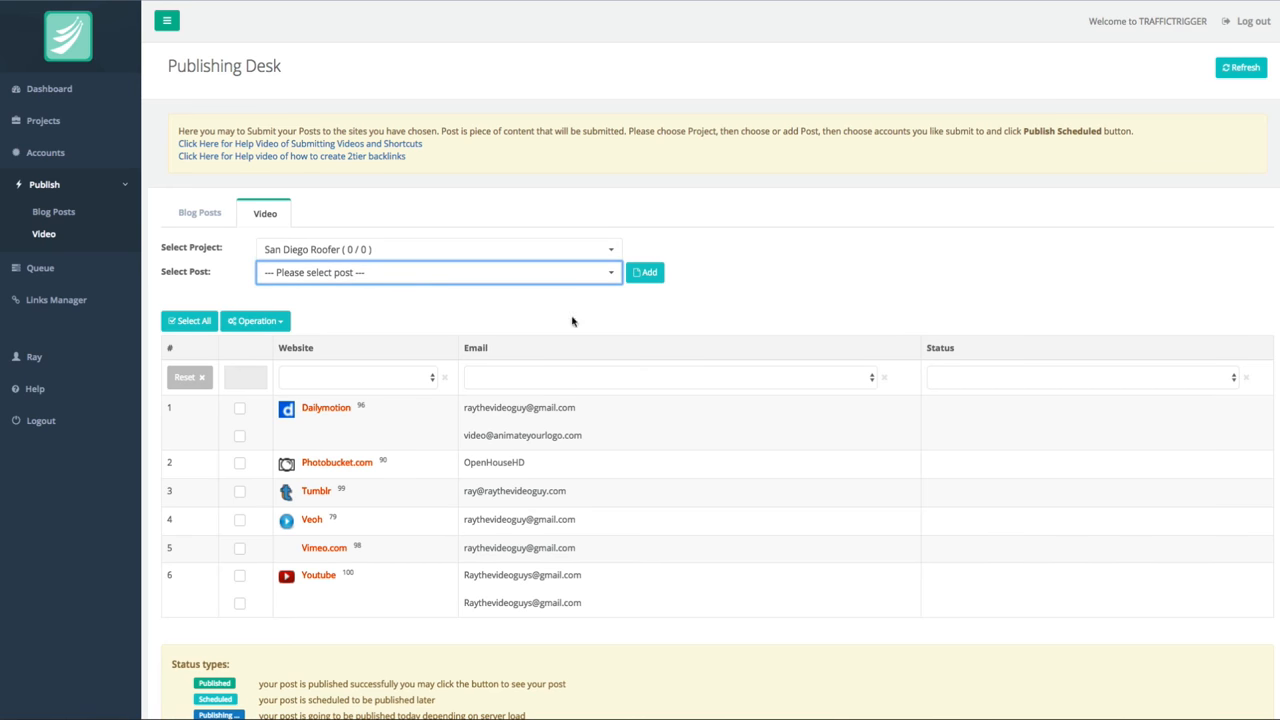
pyautogui.scroll(-2, 698, 329)
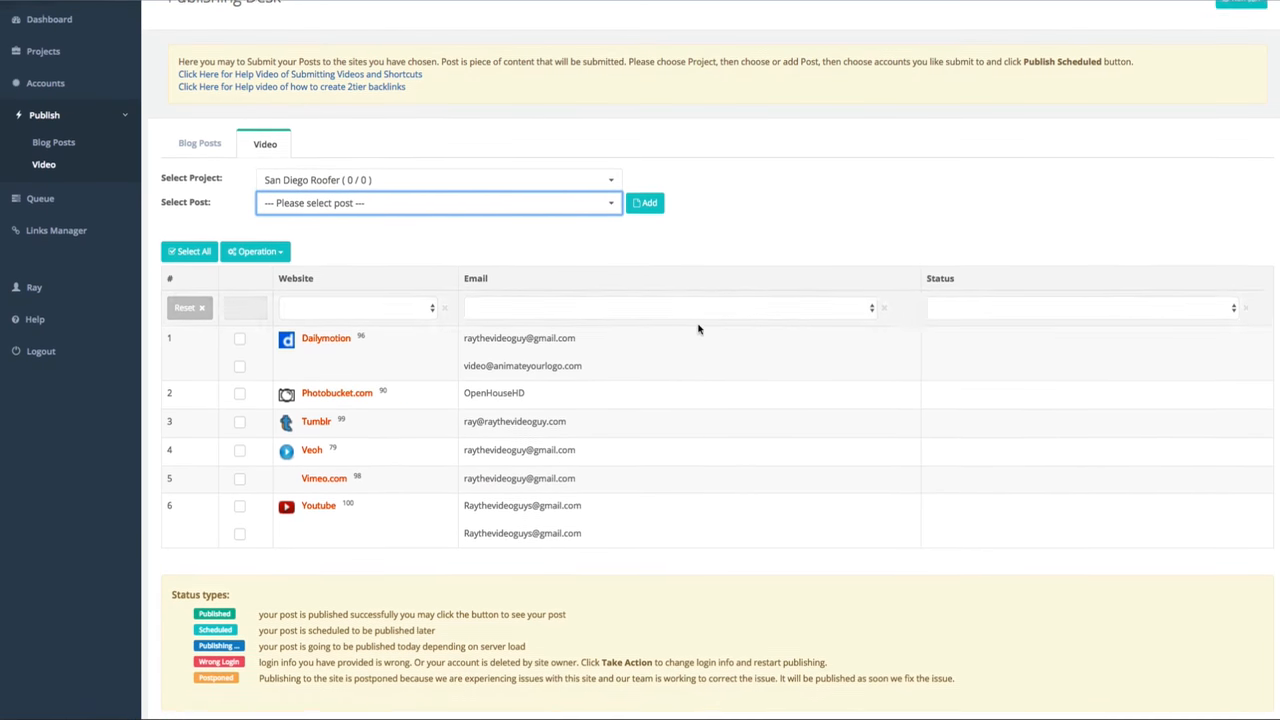
# Start a new video post for the San Diego Roofer project and set its category to Education
pyautogui.click(648, 203)
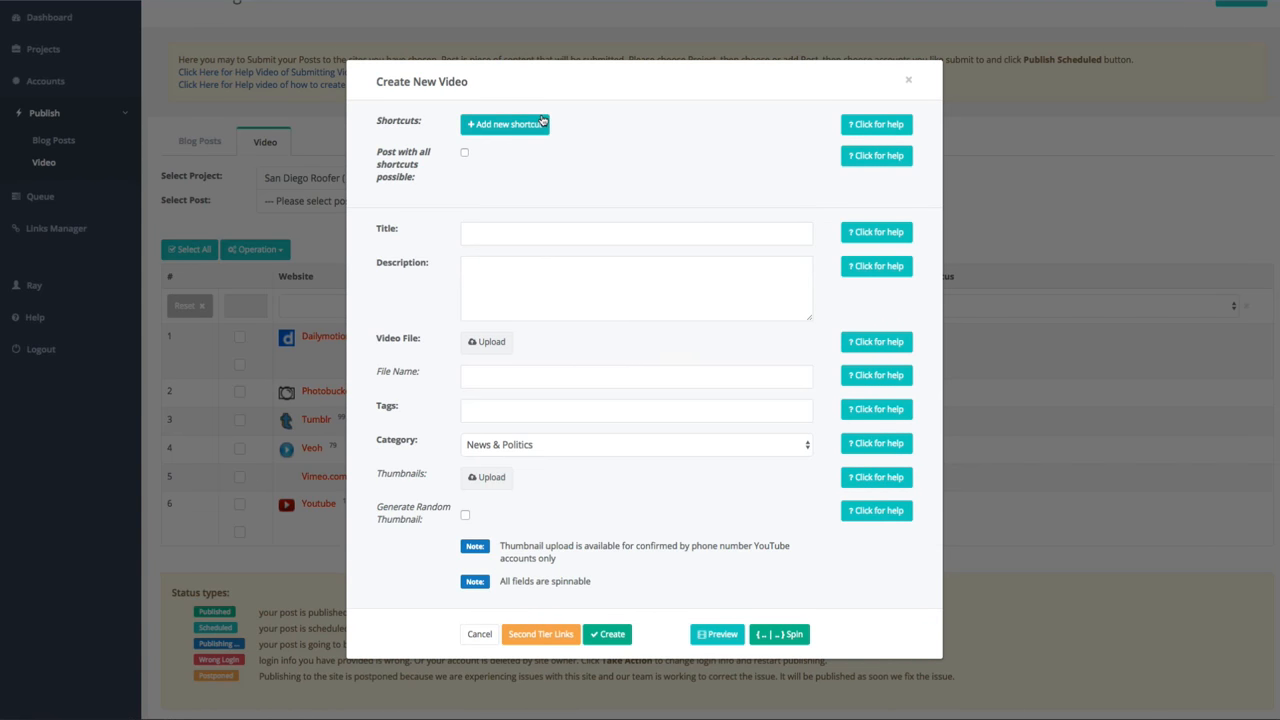
pyautogui.click(538, 234)
pyautogui.click(533, 262)
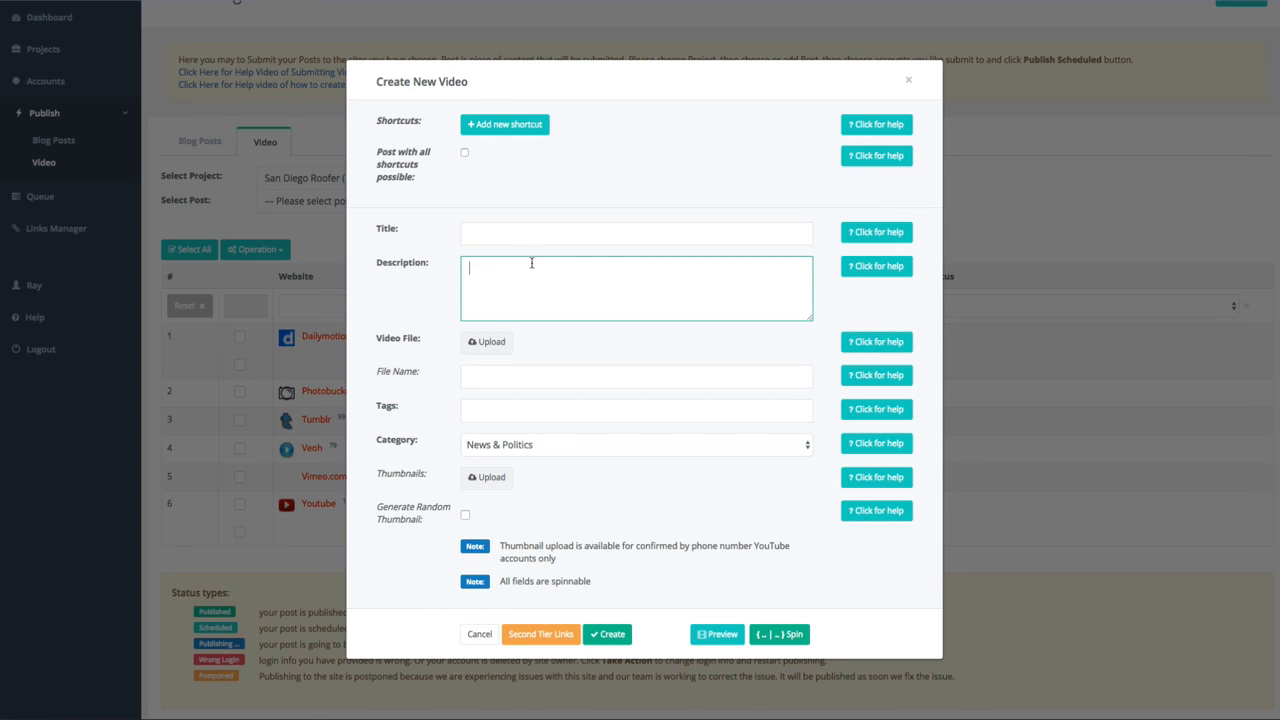
pyautogui.click(499, 405)
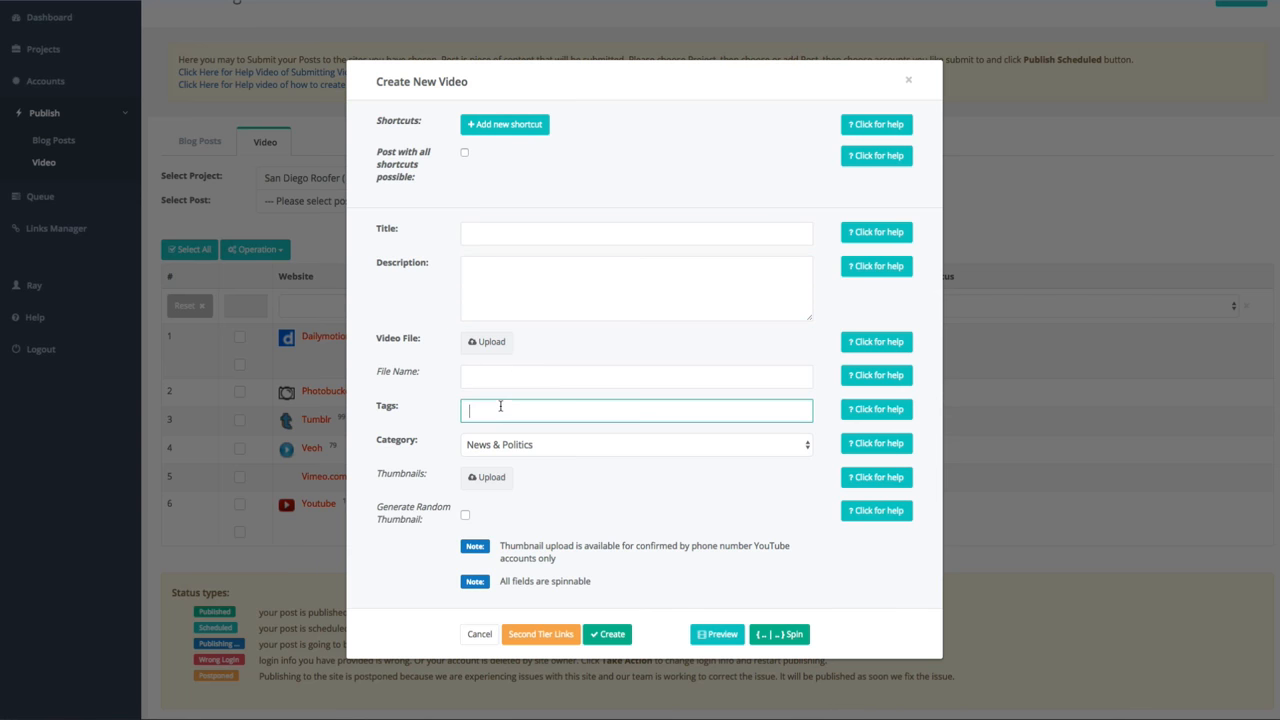
pyautogui.click(545, 446)
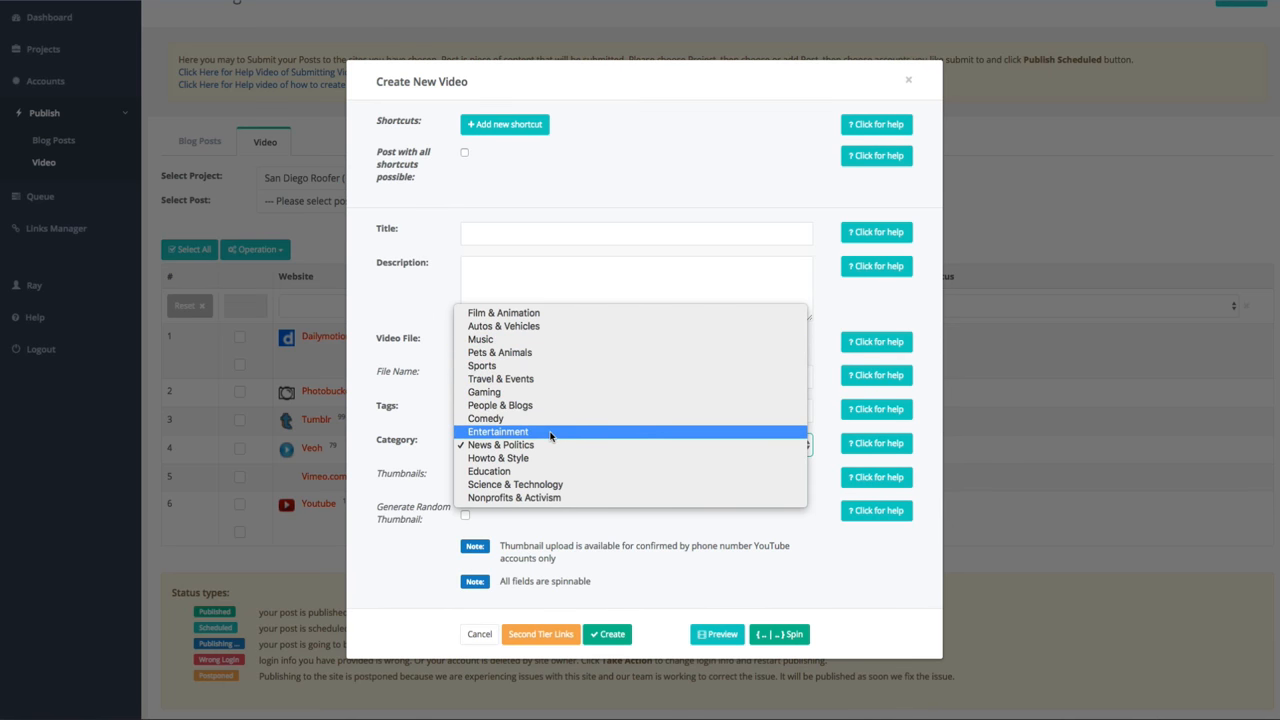
pyautogui.click(545, 472)
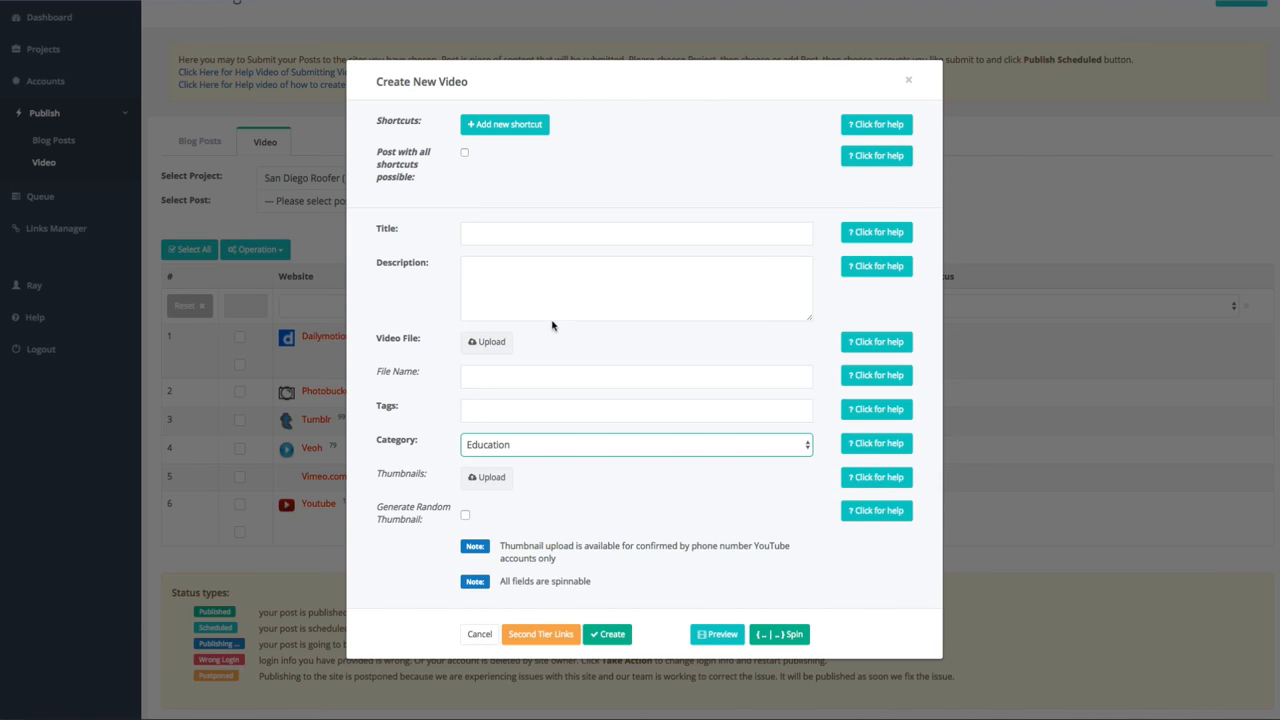
# Paste the copied San Diego roofing article into the new video's description and look through the text
pyautogui.click(542, 237)
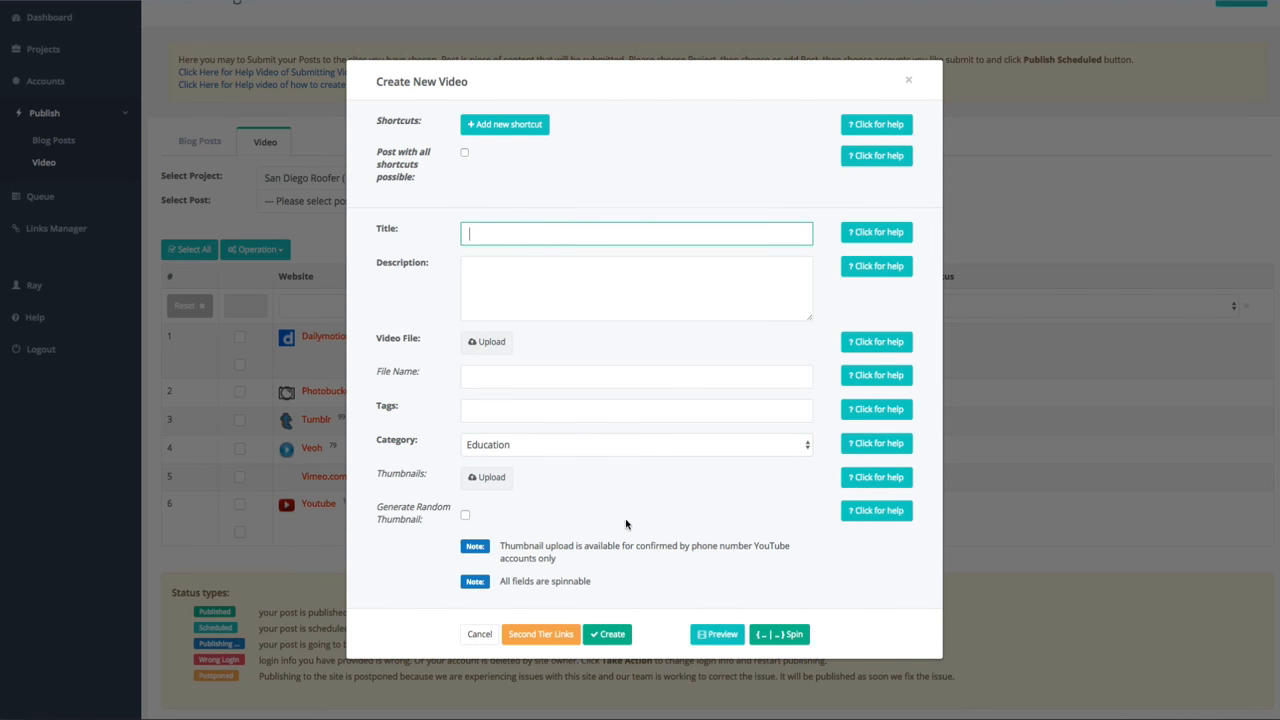
pyautogui.click(599, 258)
pyautogui.hotkey('ctrl', 'v')
pyautogui.scroll(-10, 687, 291)
pyautogui.scroll(-10, 687, 291)
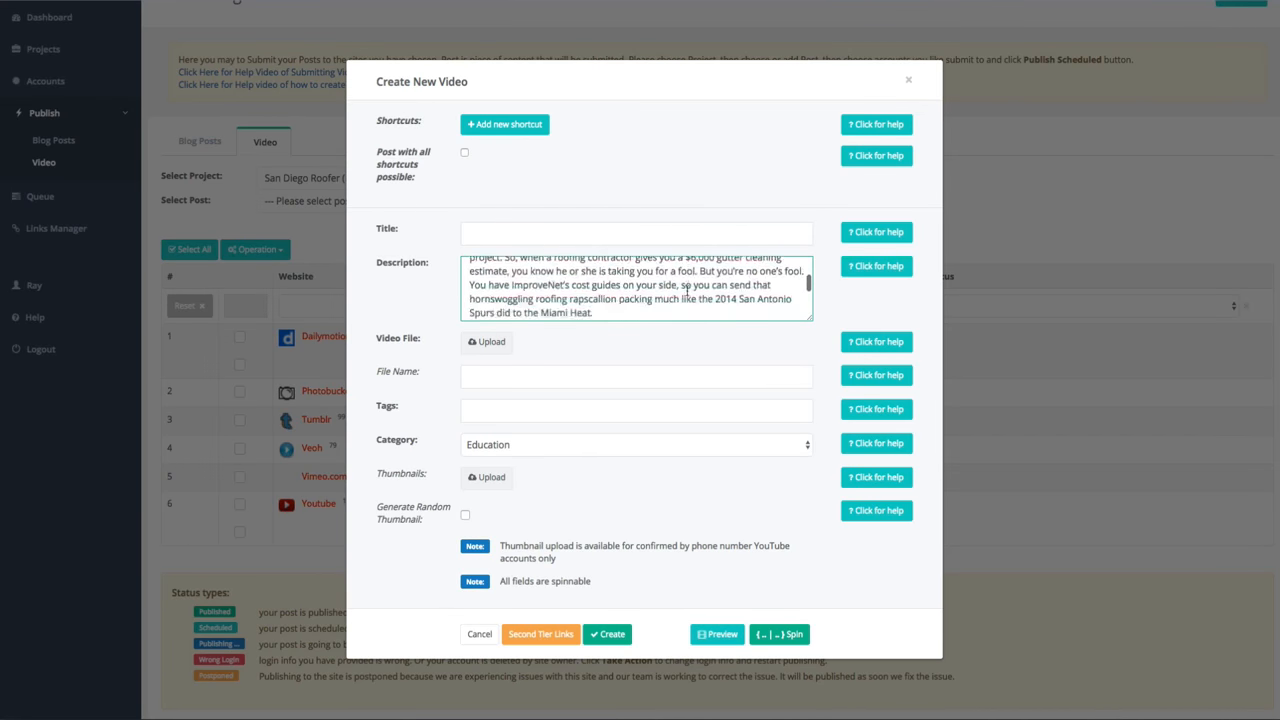
pyautogui.scroll(15, 687, 291)
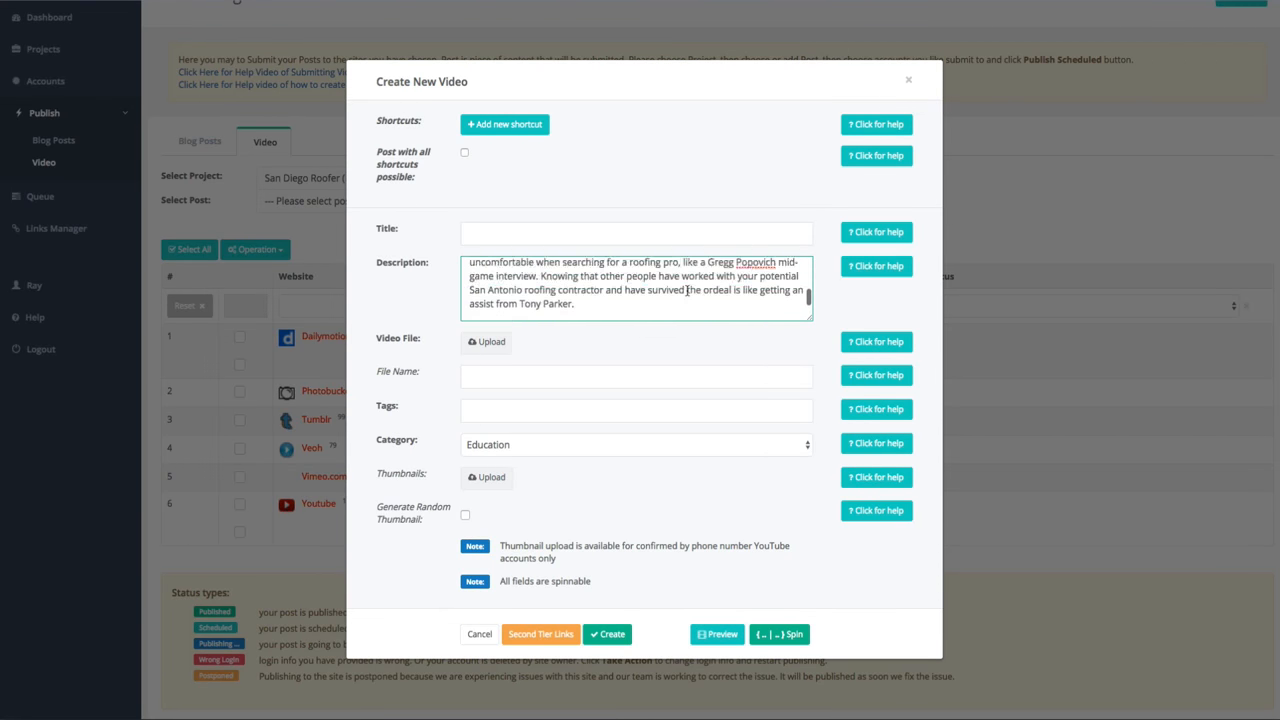
pyautogui.scroll(5, 687, 291)
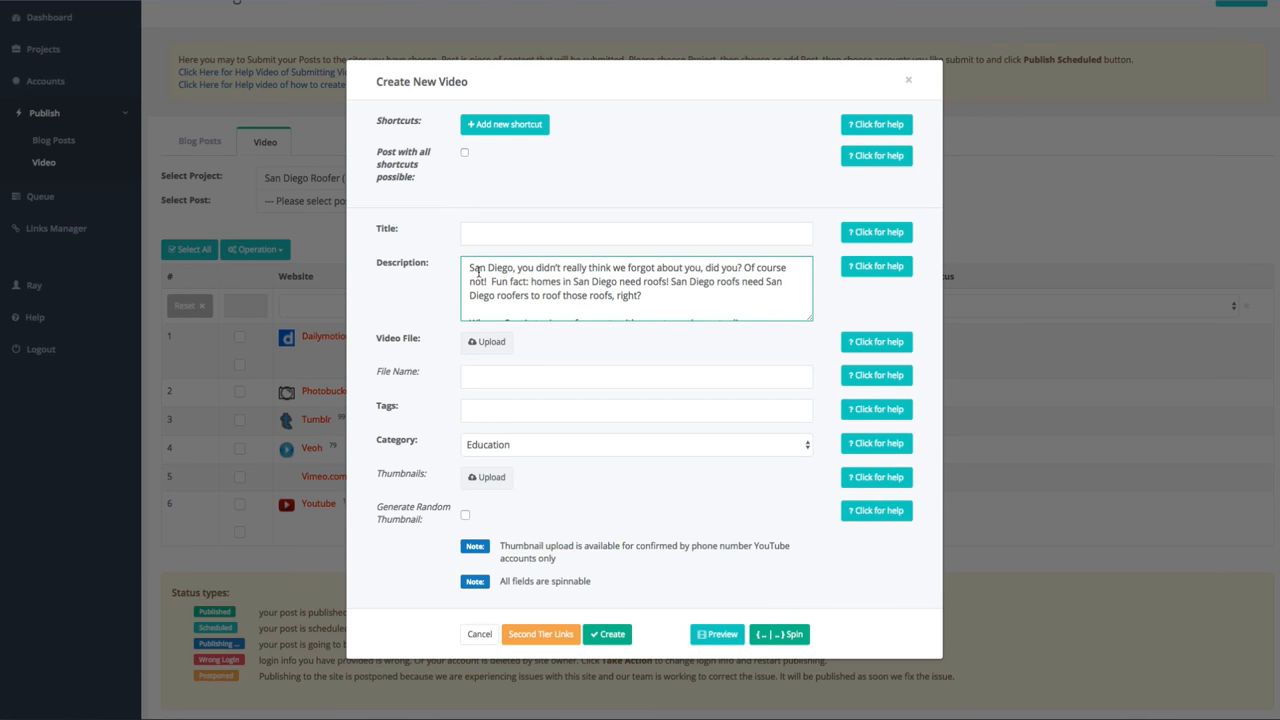
pyautogui.scroll(-2, 519, 268)
# Title the video "San Diego Roofer - How To Find The Best Roofer For Your San Diego Home"
pyautogui.click(551, 234)
pyautogui.write('San Diego Roofer')
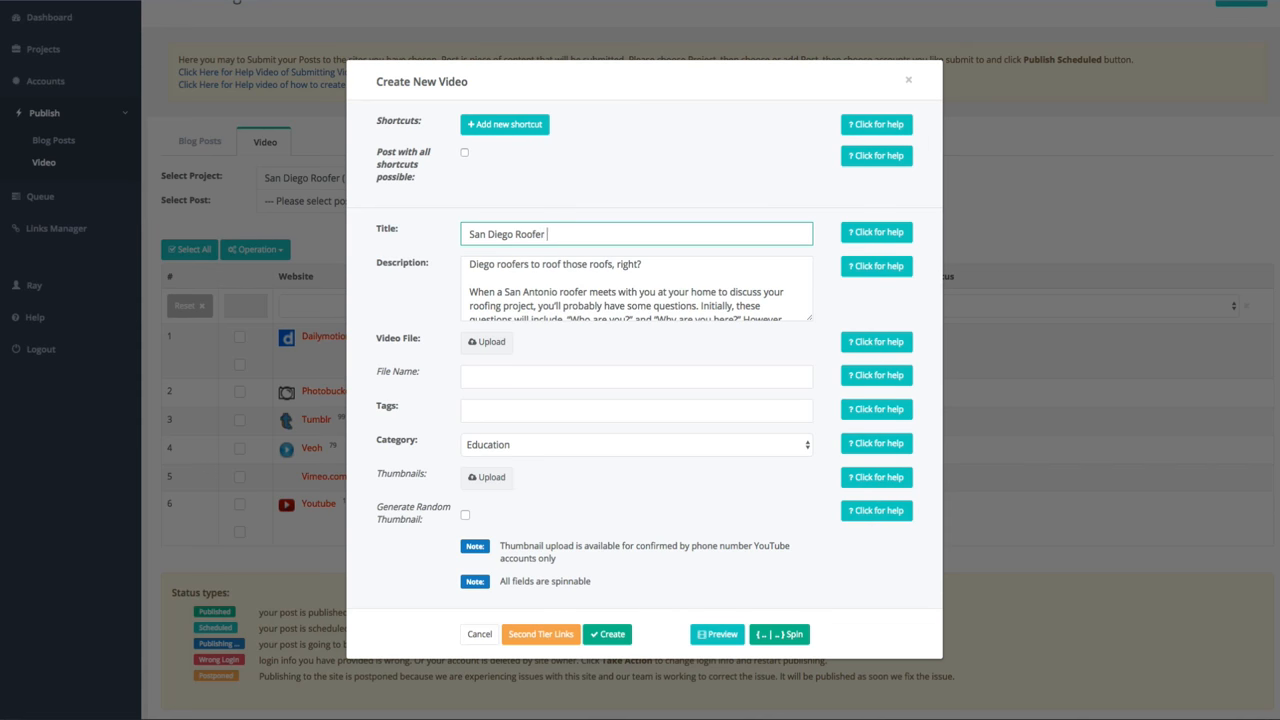
pyautogui.write('- How To Find The Best Roofer For Your San')
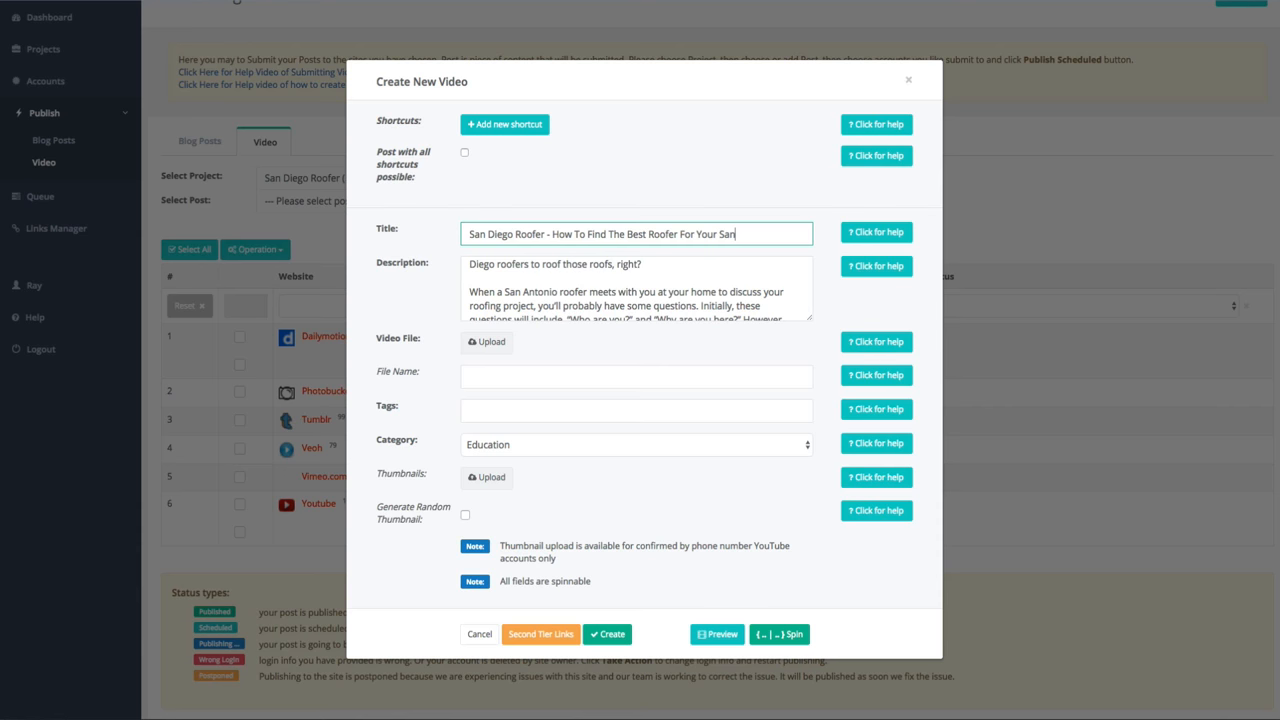
pyautogui.write(' Diego Homn')
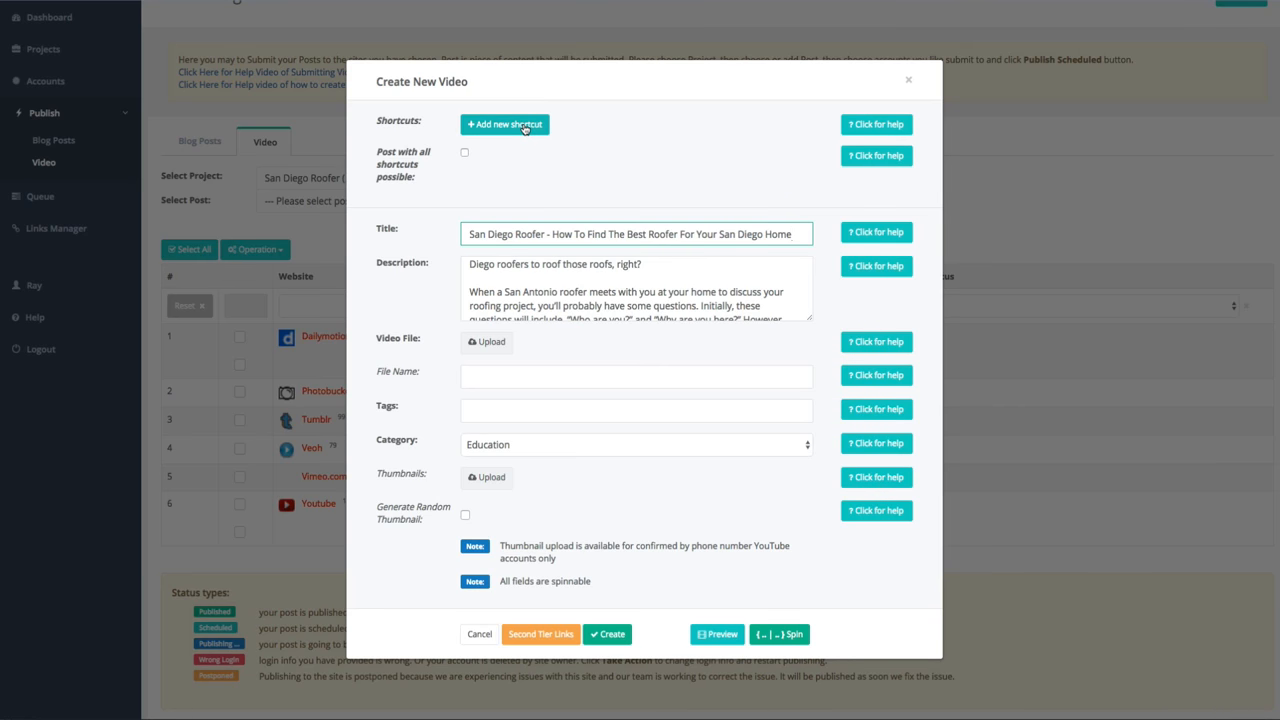
# Start a new map-based shortcut for the video and name it "cities"
pyautogui.click(525, 126)
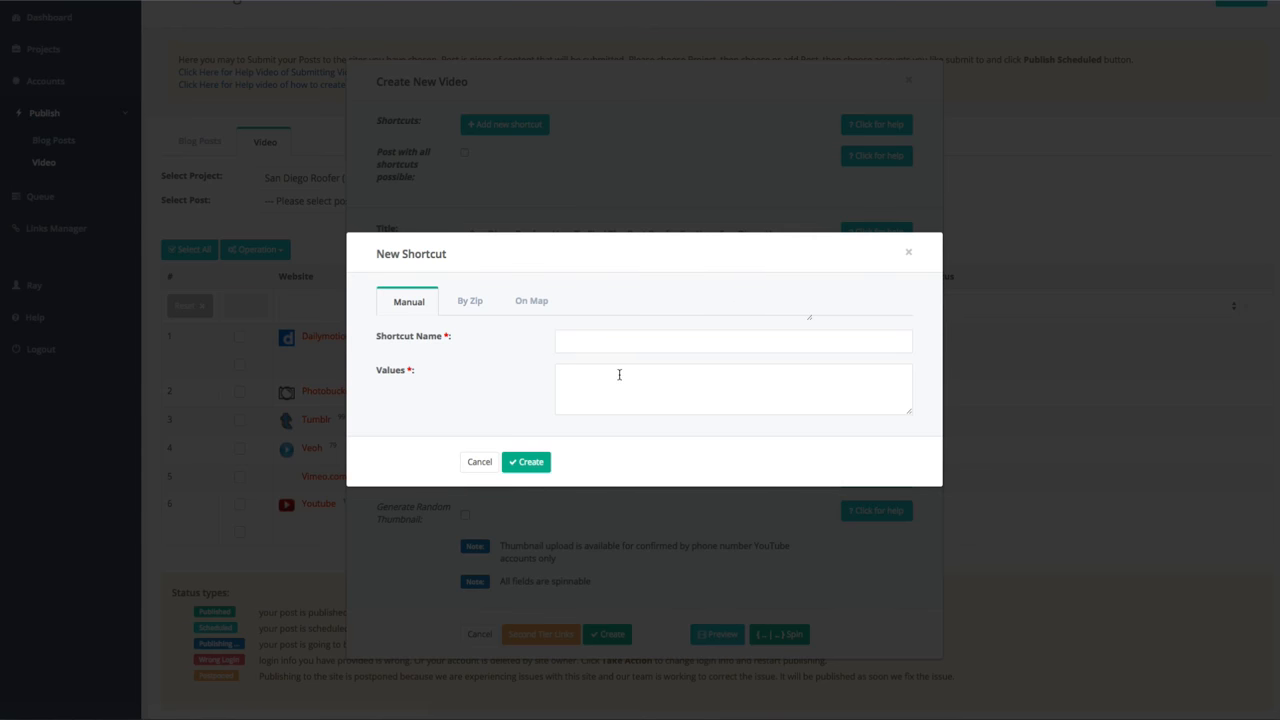
pyautogui.click(471, 301)
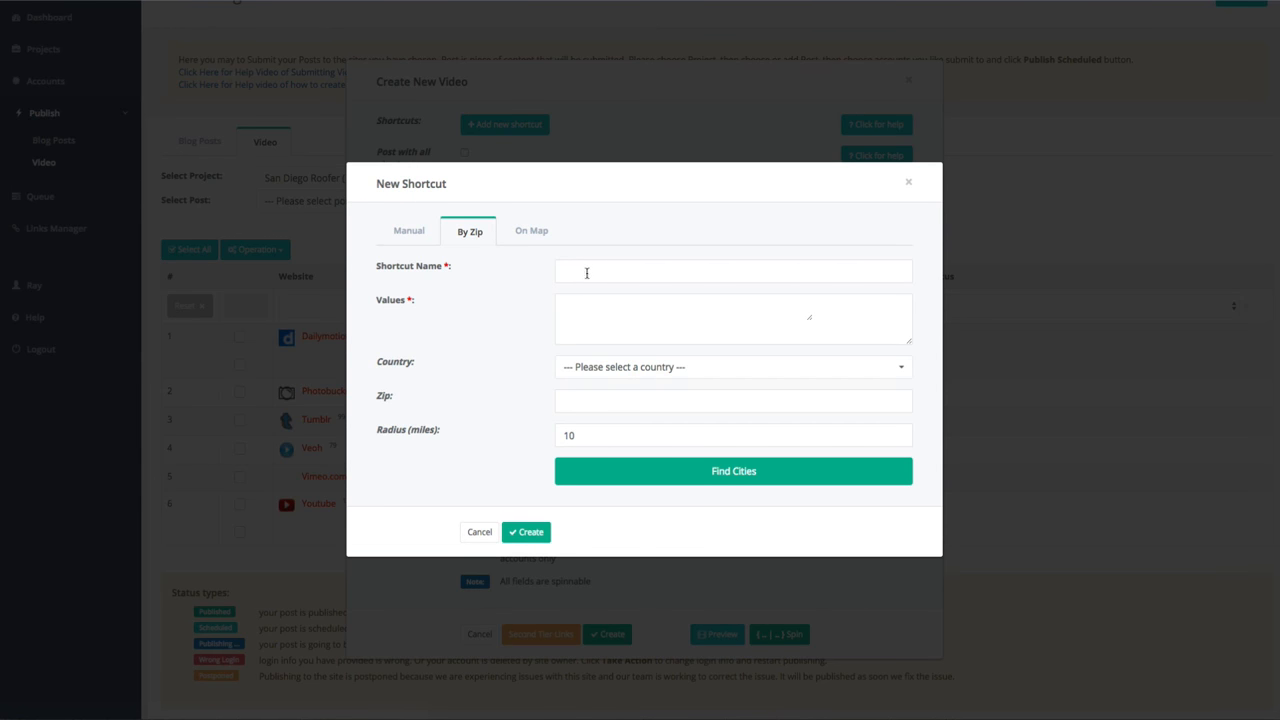
pyautogui.click(537, 234)
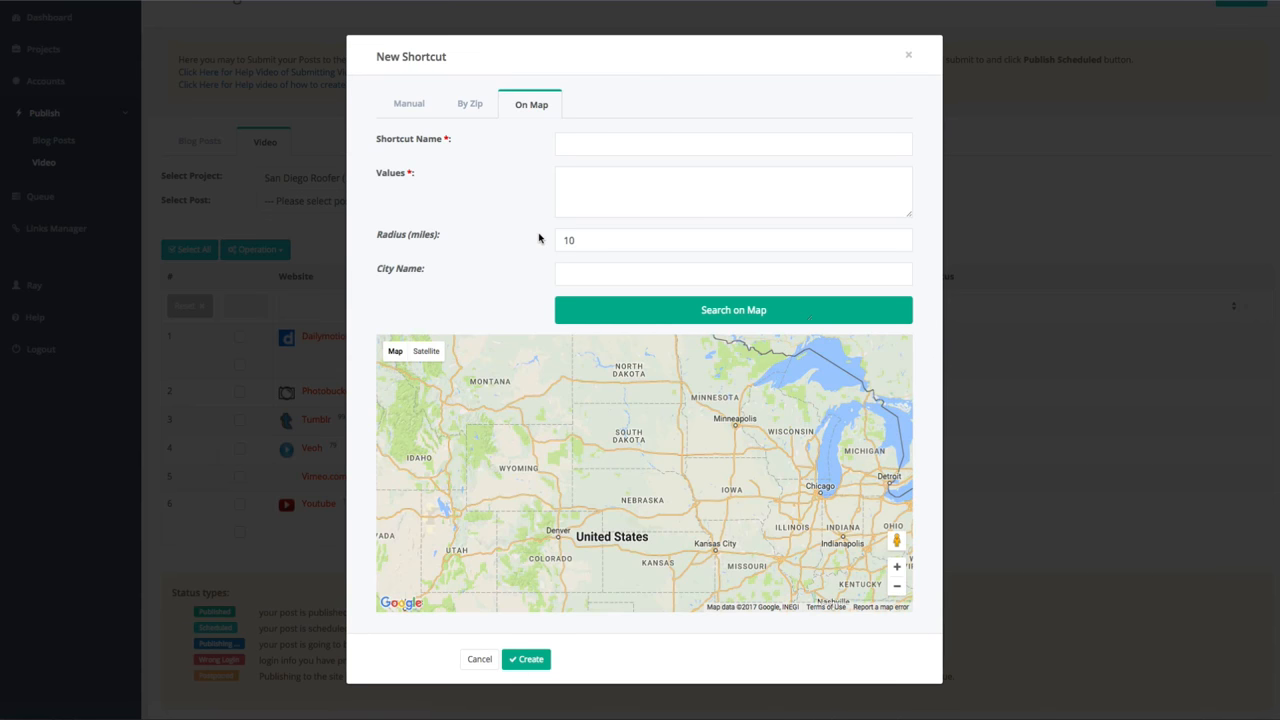
pyautogui.click(671, 147)
pyautogui.write('c')
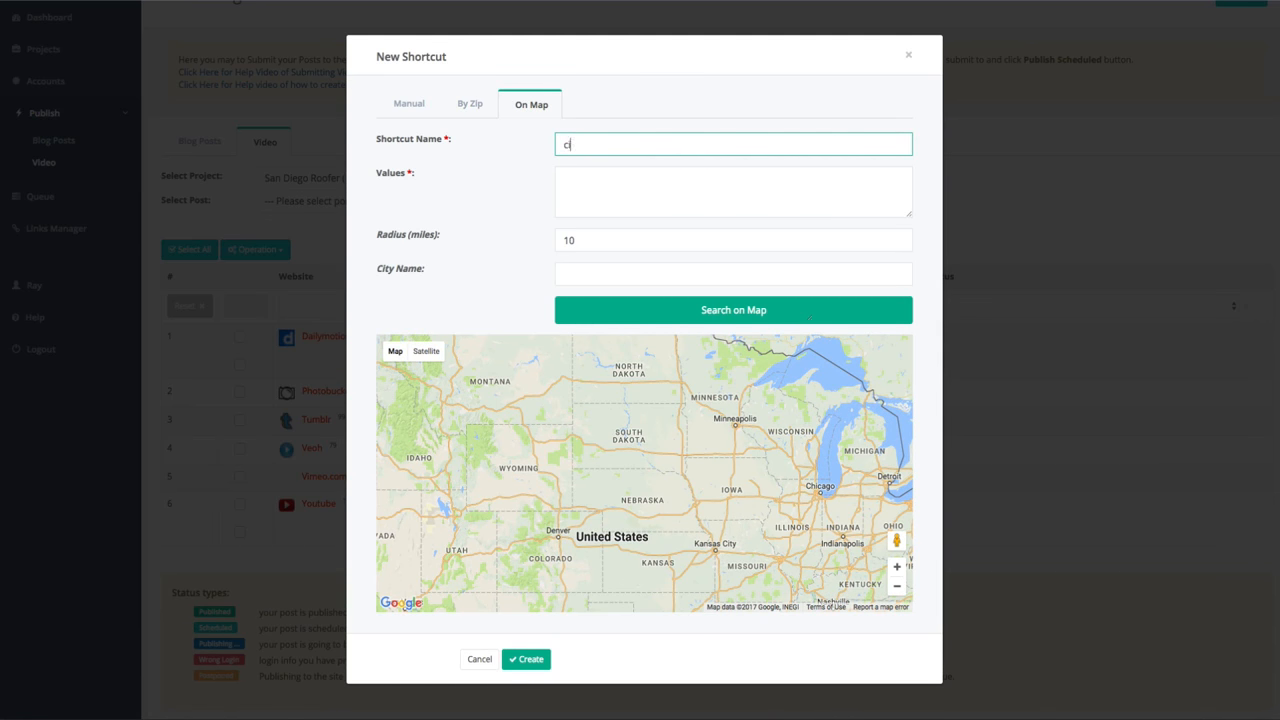
pyautogui.write('ities')
# Fill the shortcut's values by searching the map for places within 15 miles of San Diego, CA
pyautogui.click(593, 245)
pyautogui.click(598, 270)
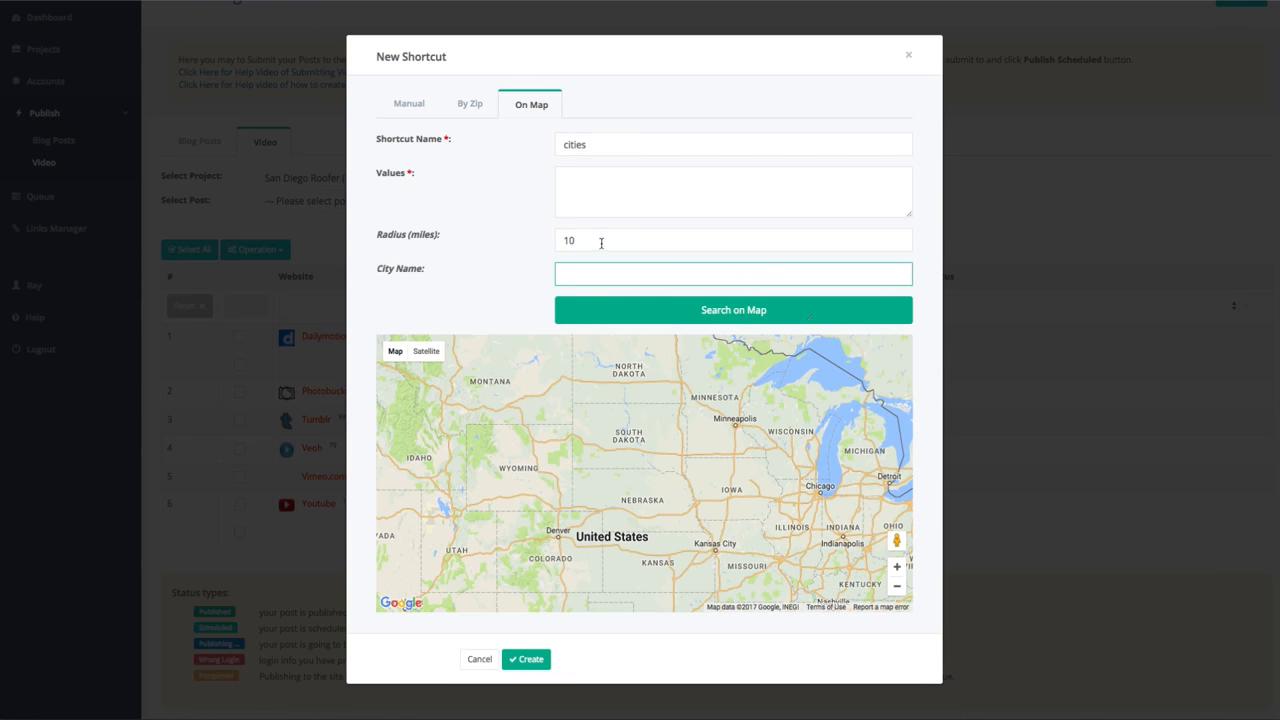
pyautogui.write('San Diego, CA')
pyautogui.moveTo(590, 240); pyautogui.dragTo(527, 240)
pyautogui.write('15')
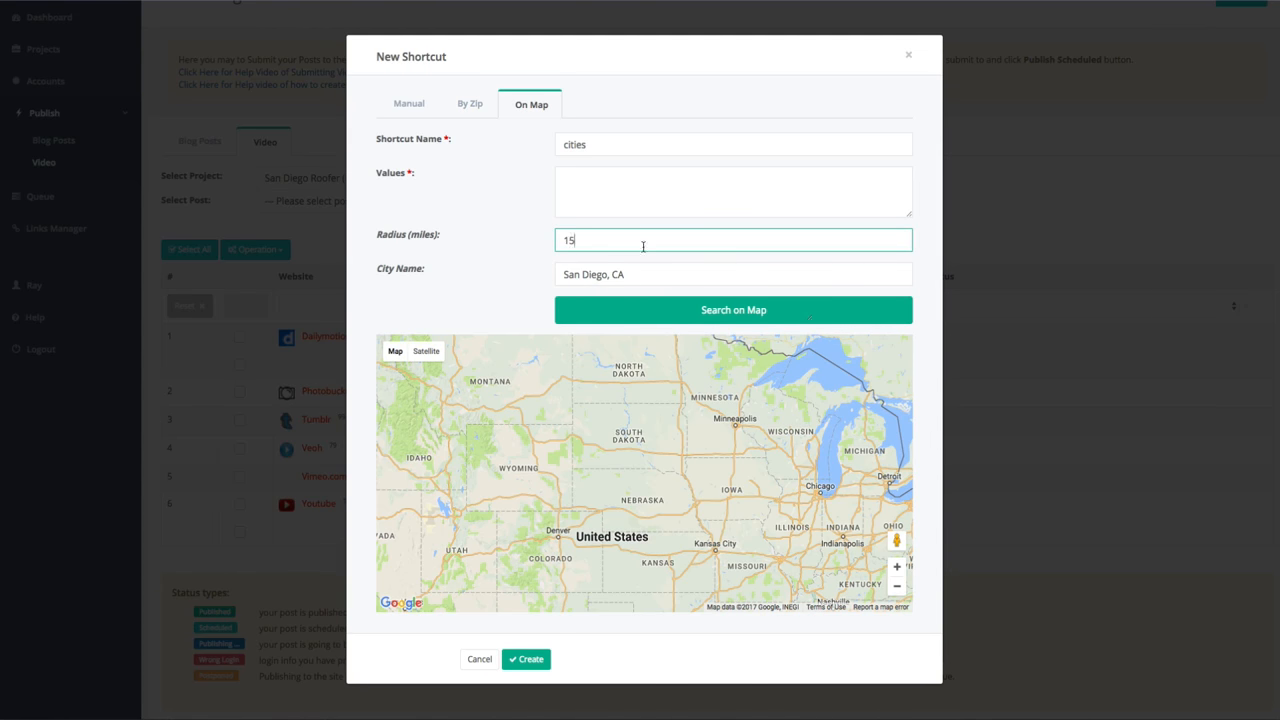
pyautogui.click(754, 310)
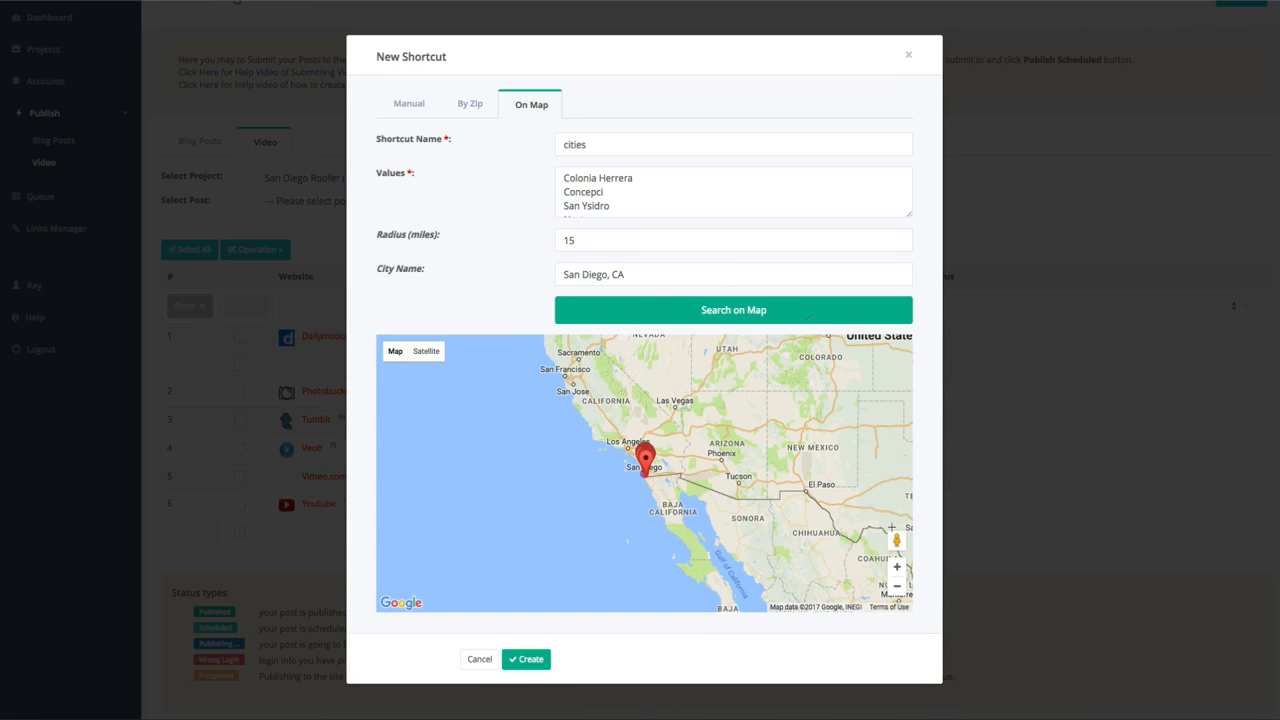
# Examine the places found around San Diego on the map and in the shortcut's list of values
pyautogui.click(898, 570)
pyautogui.click(898, 570)
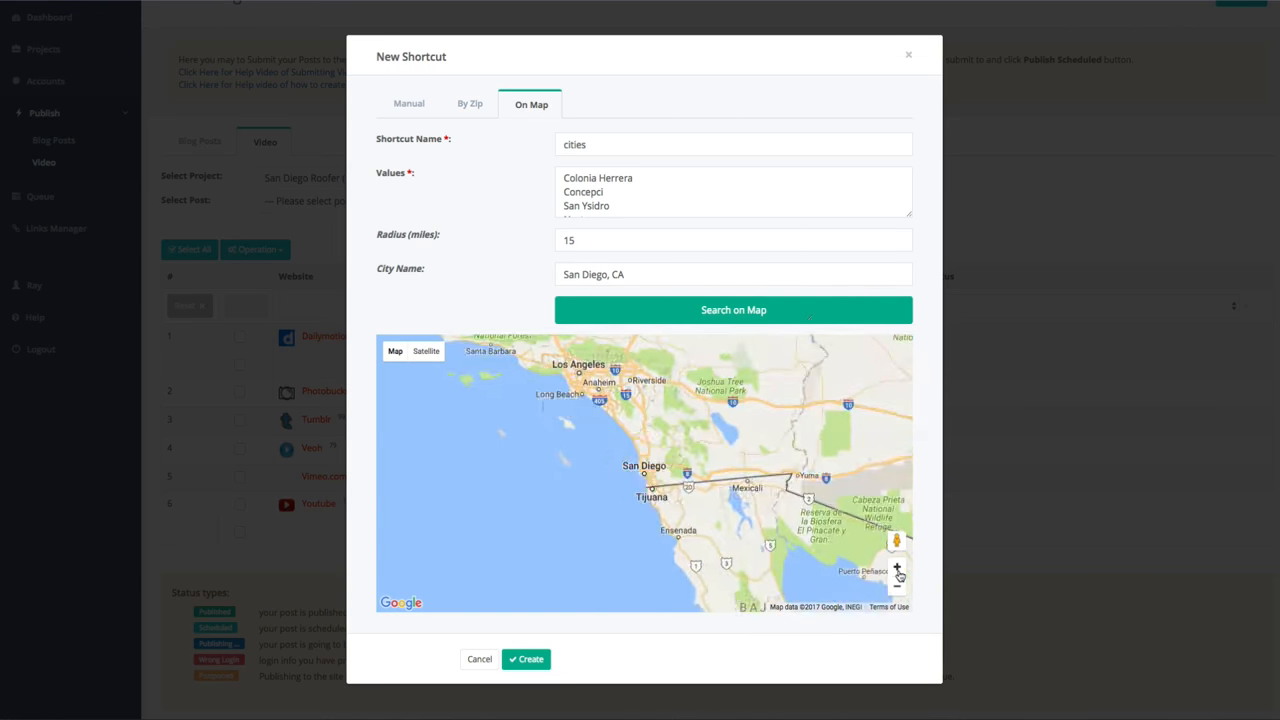
pyautogui.click(898, 570)
pyautogui.click(898, 570)
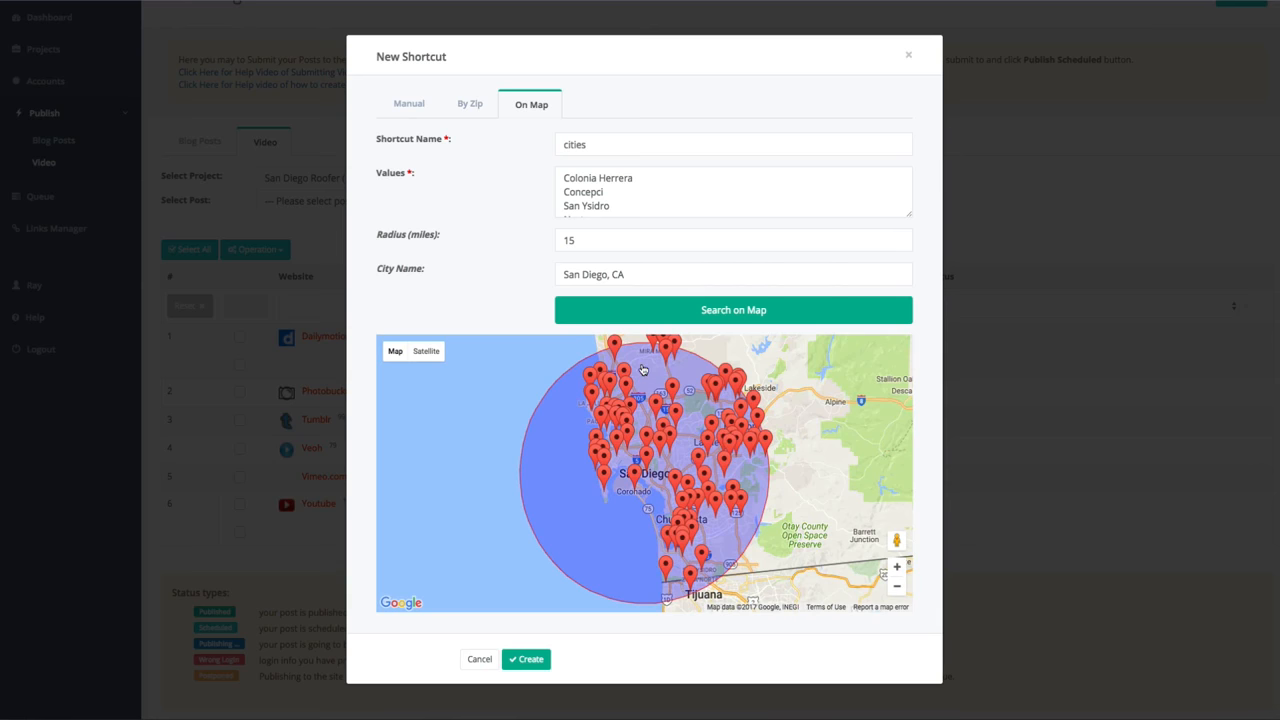
pyautogui.scroll(-1, 663, 207)
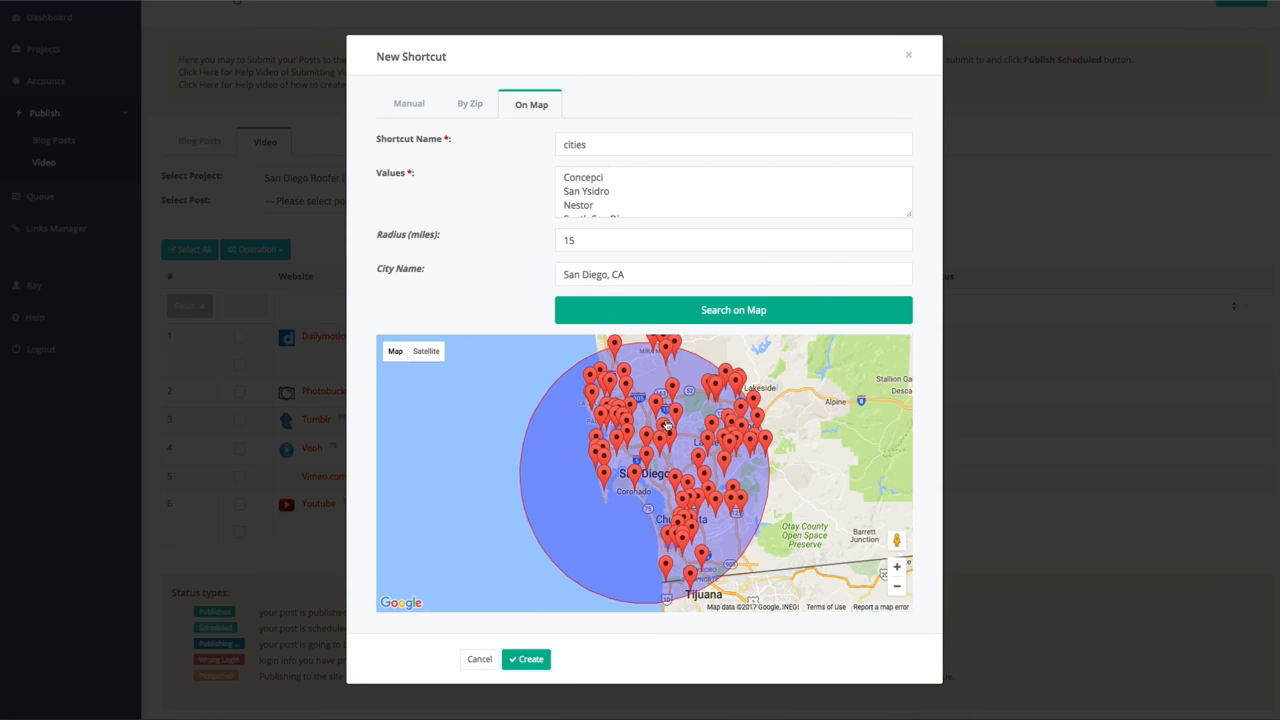
pyautogui.scroll(1, 603, 199)
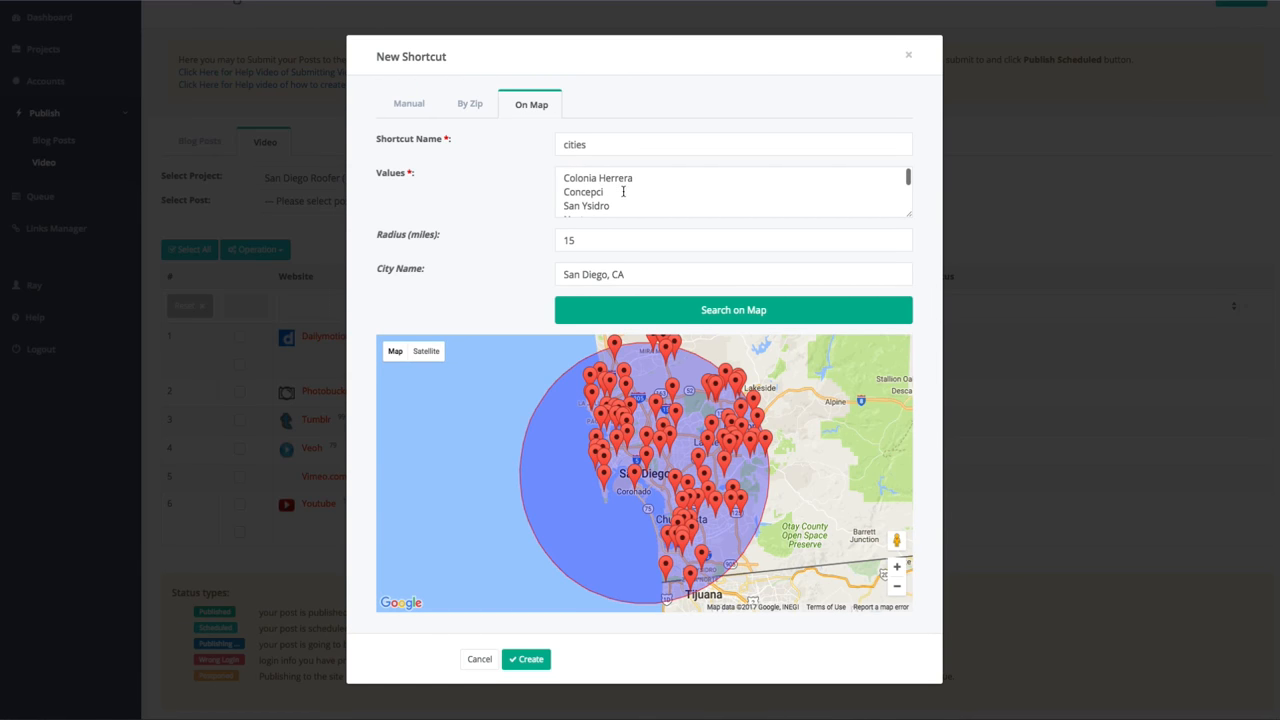
pyautogui.scroll(-2, 622, 193)
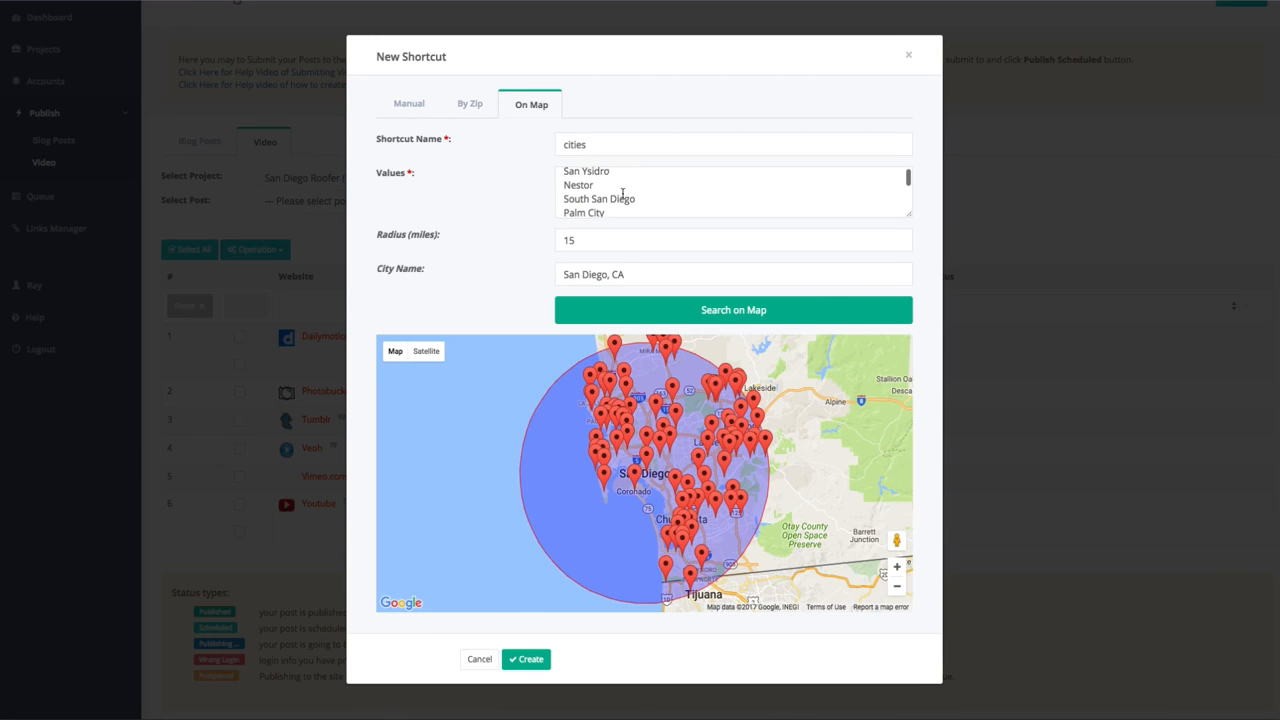
pyautogui.scroll(-1, 668, 200)
pyautogui.scroll(-3, 668, 200)
pyautogui.scroll(-2, 646, 200)
pyautogui.scroll(-6, 646, 200)
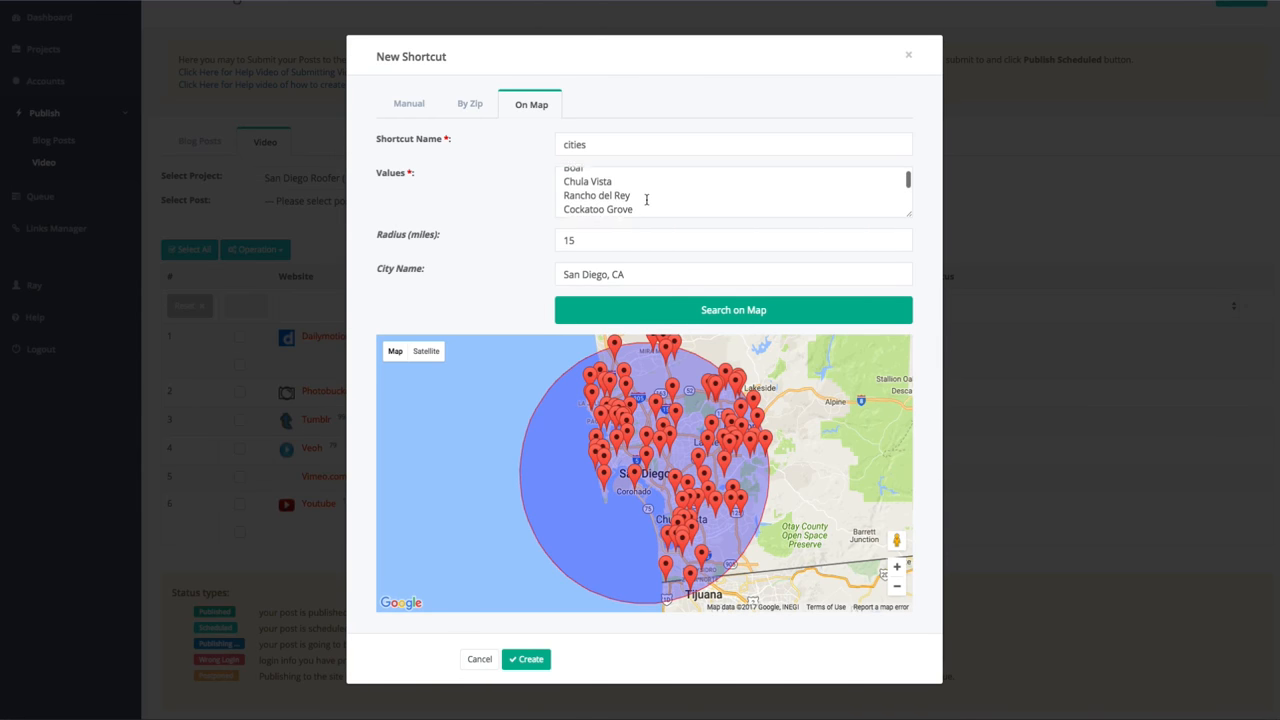
pyautogui.scroll(-8, 646, 200)
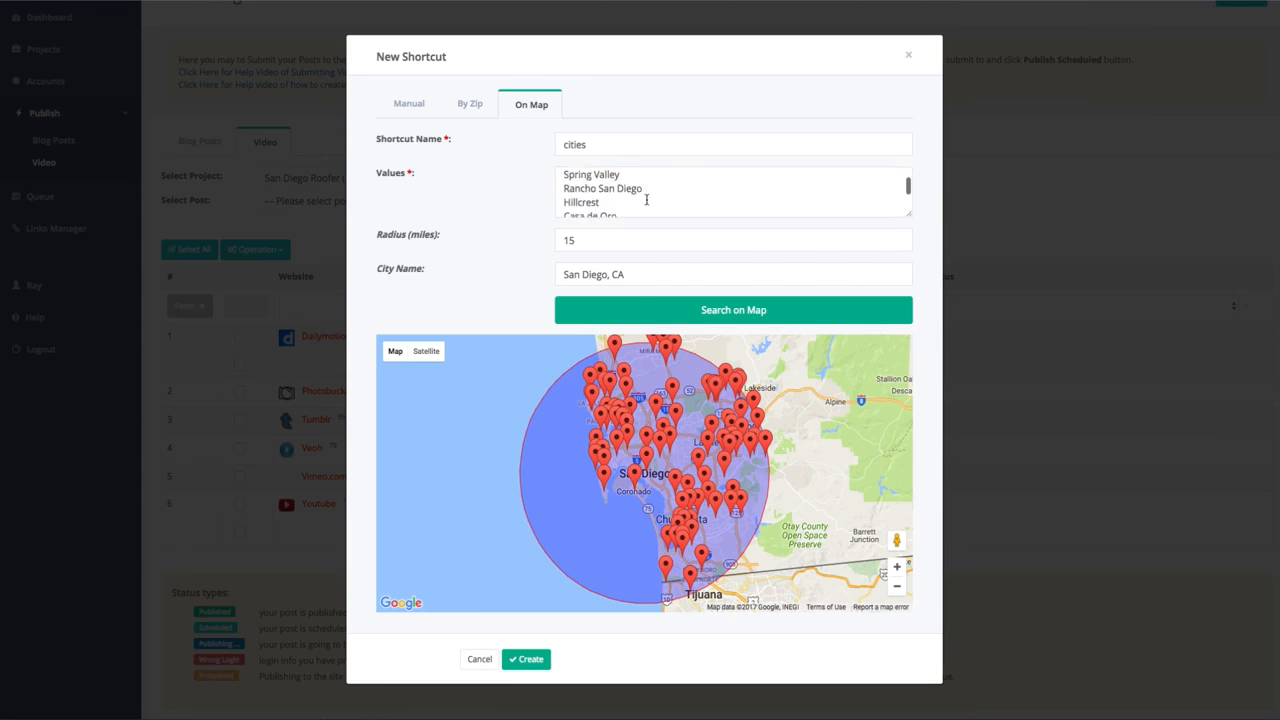
pyautogui.scroll(-2, 646, 200)
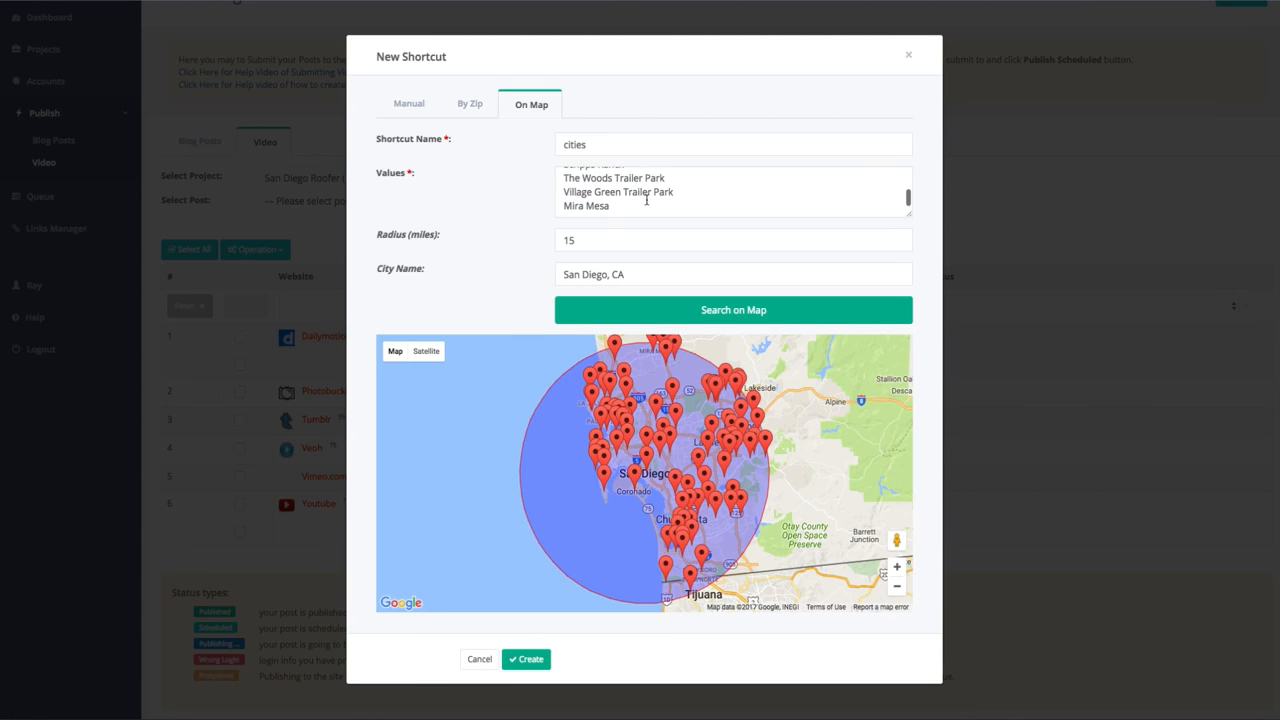
pyautogui.scroll(15, 646, 200)
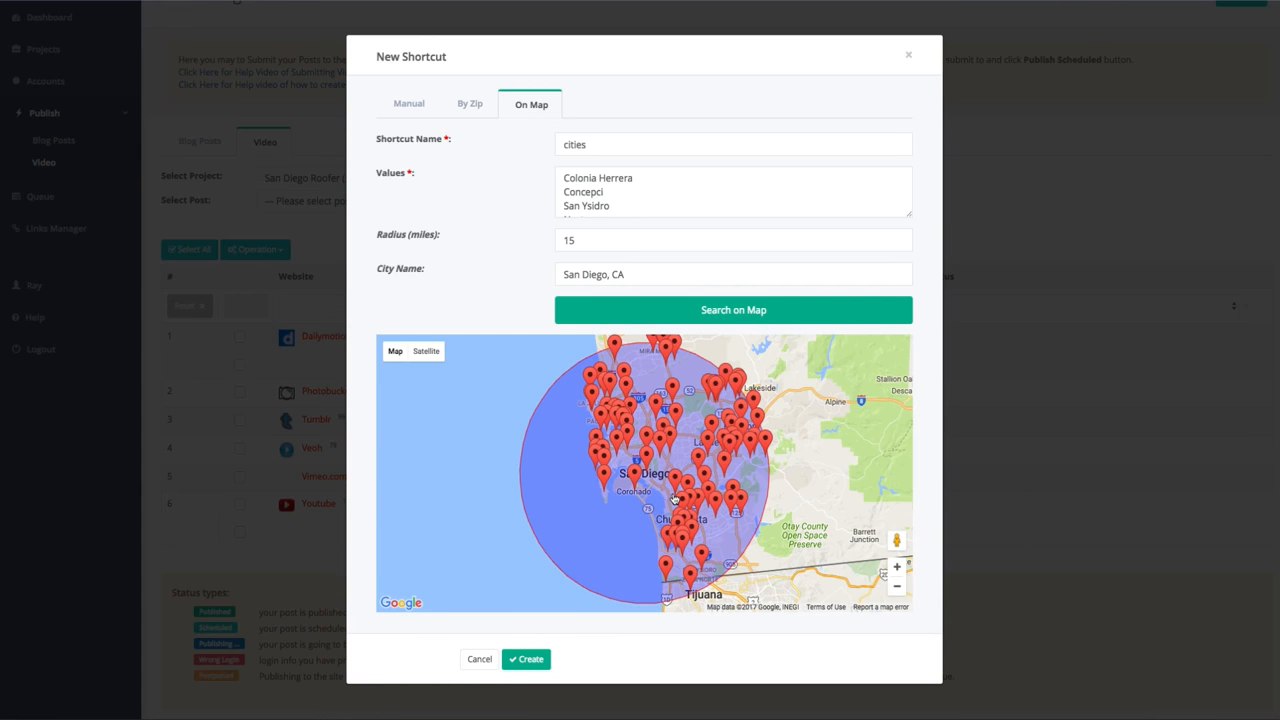
# Check the first two place names in the values list and create the cities shortcut
pyautogui.moveTo(622, 192); pyautogui.dragTo(557, 192)
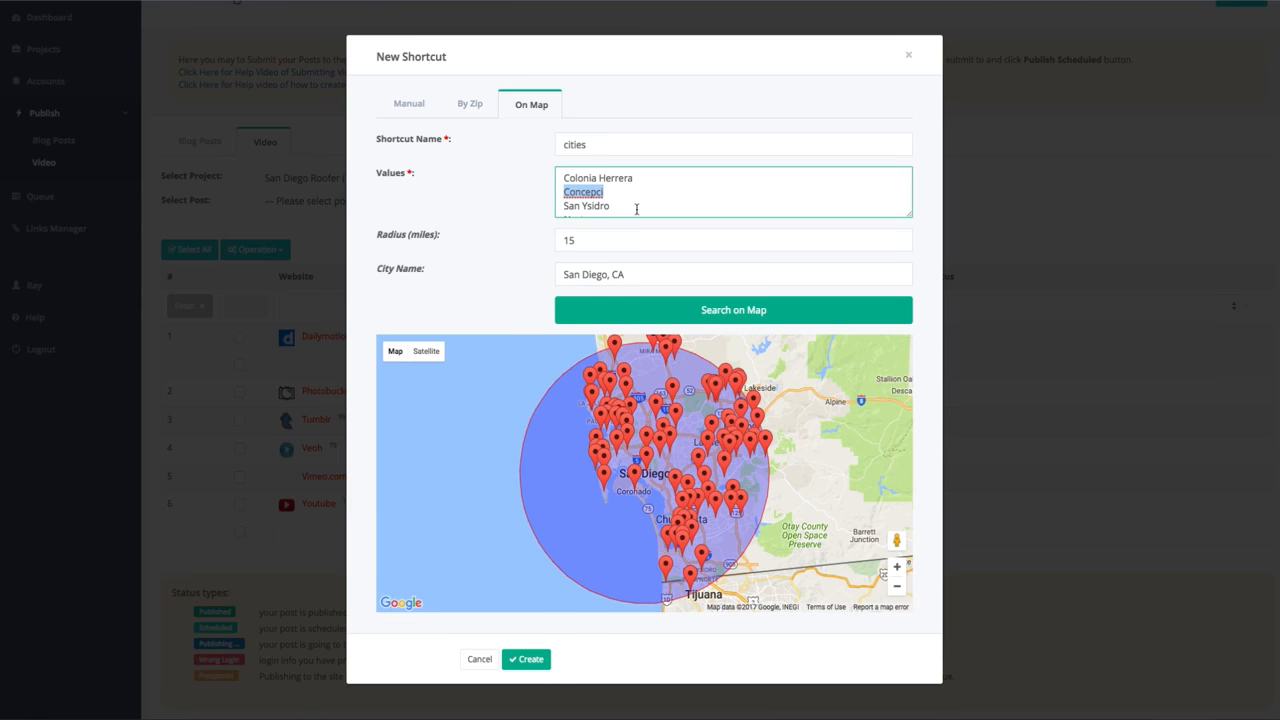
pyautogui.moveTo(638, 180); pyautogui.dragTo(531, 180)
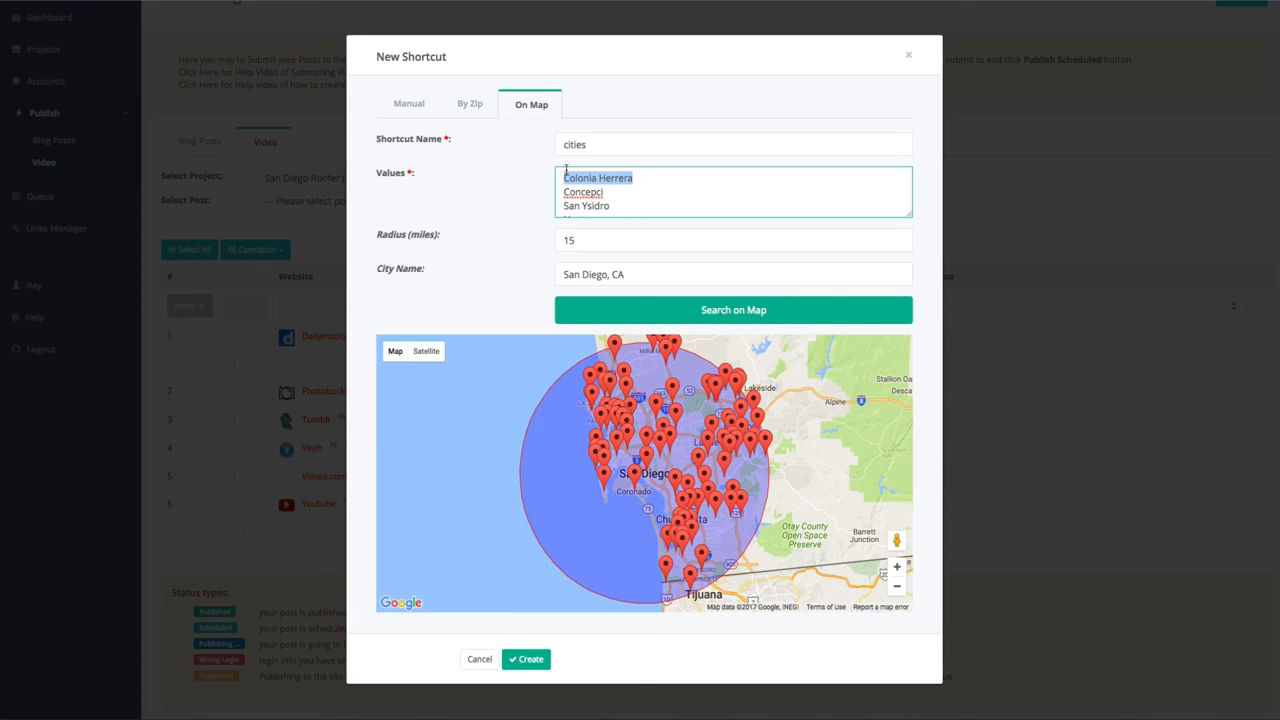
pyautogui.click(542, 662)
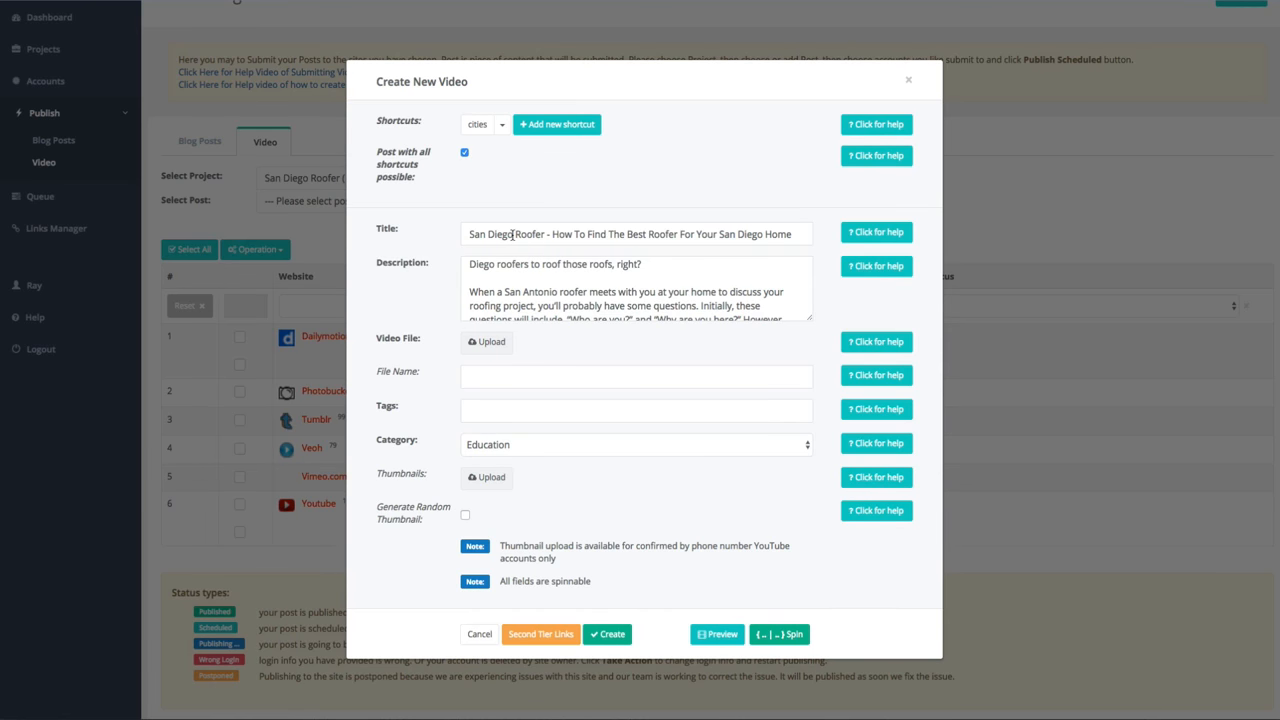
# Replace "San Diego" at the start of the video title with the [[cities]] shortcut
pyautogui.moveTo(513, 235); pyautogui.dragTo(426, 234)
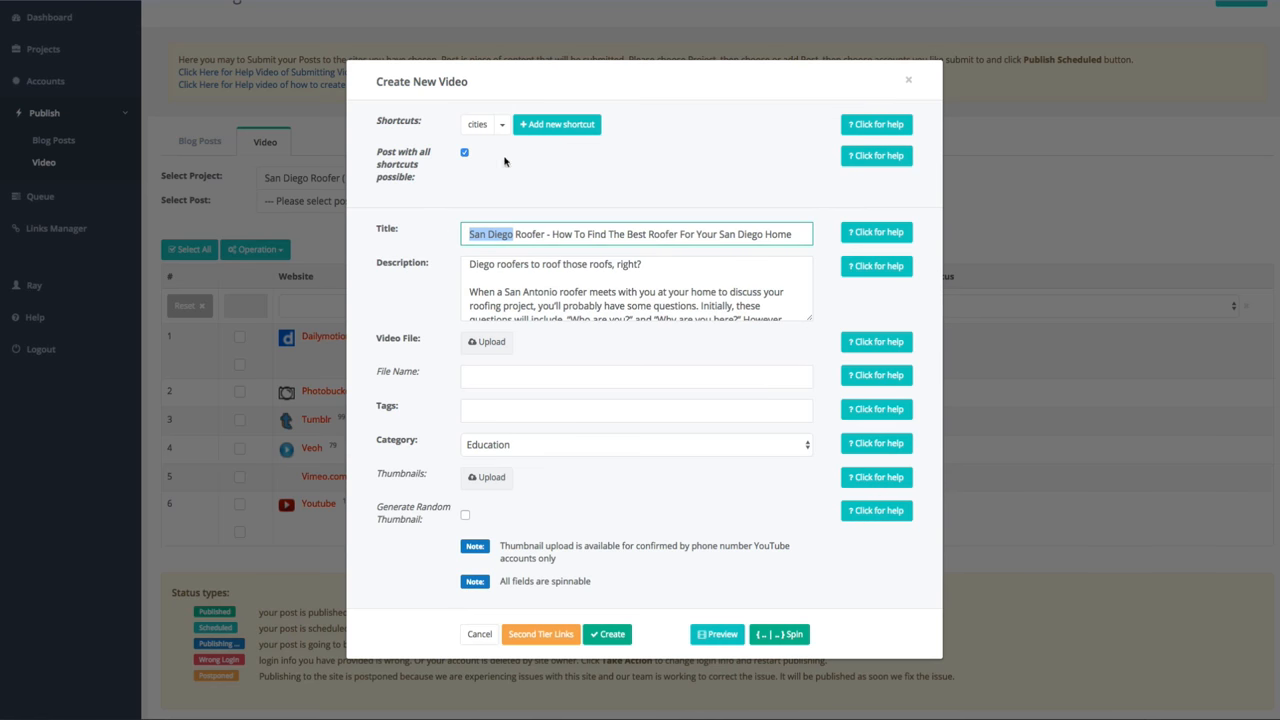
pyautogui.click(479, 126)
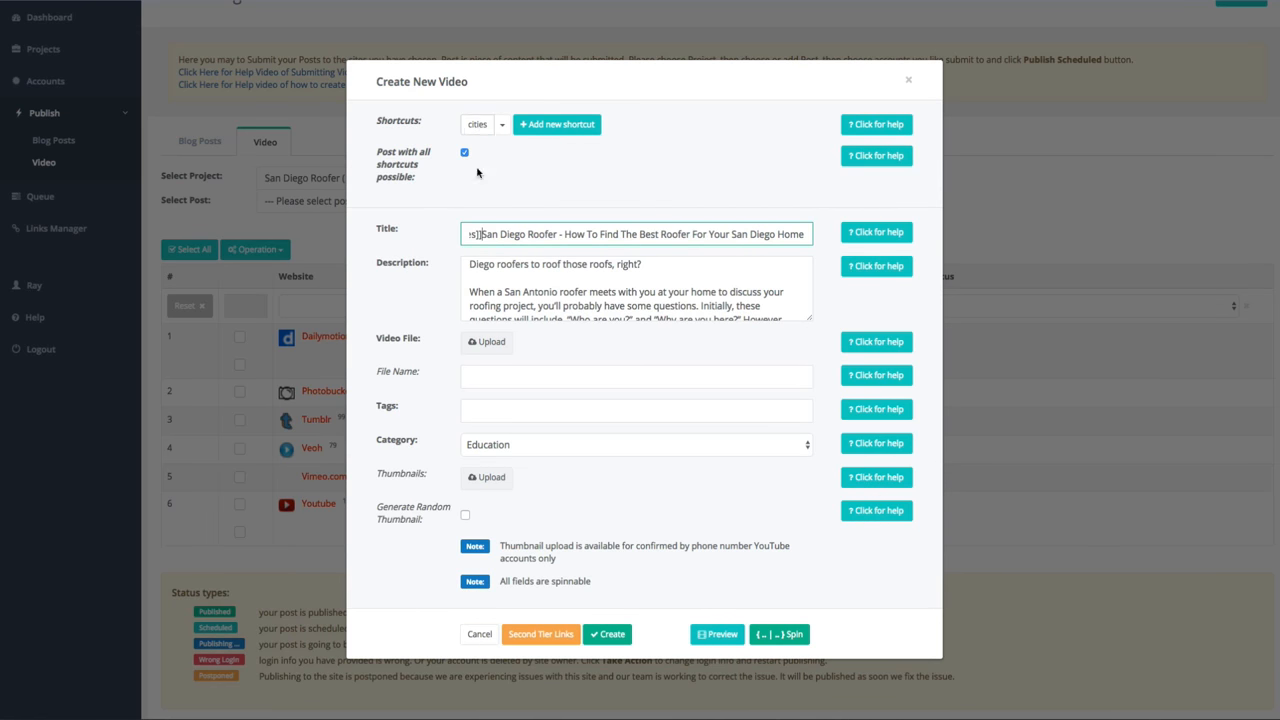
pyautogui.doubleClick(495, 233)
pyautogui.click(531, 234)
pyautogui.moveTo(503, 234); pyautogui.dragTo(546, 234)
pyautogui.press('BackSpace')
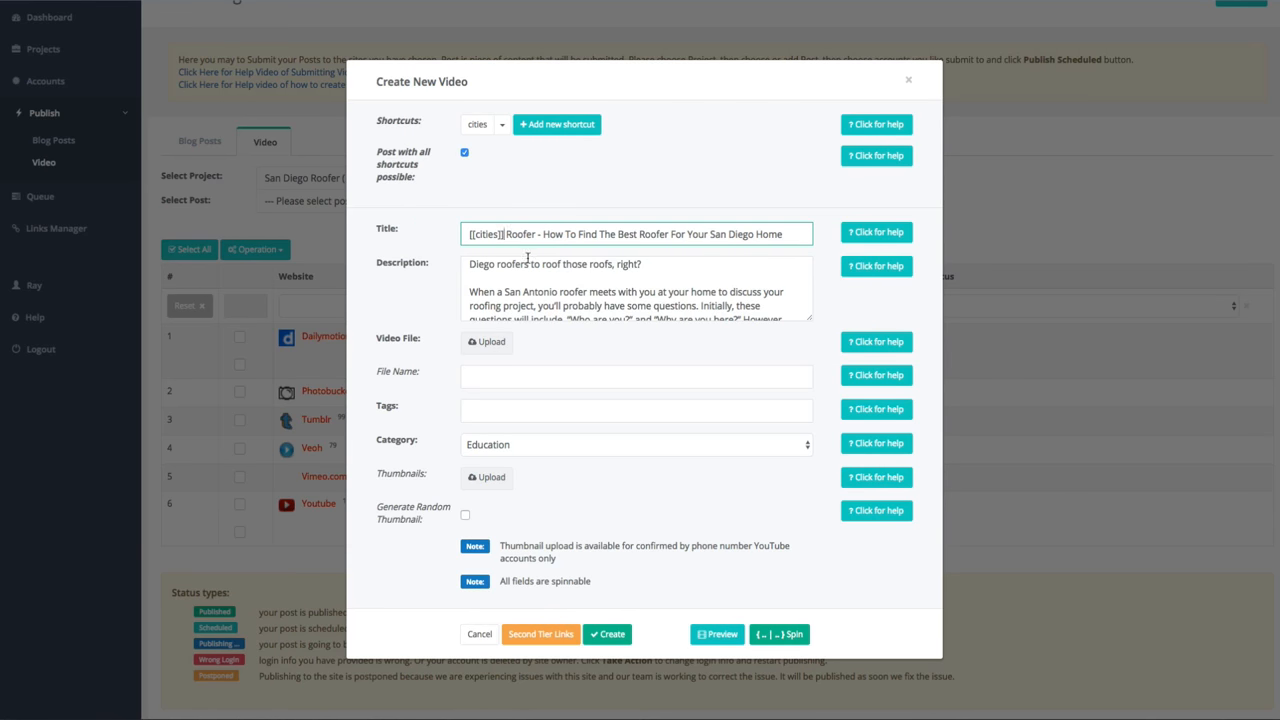
pyautogui.scroll(2, 512, 284)
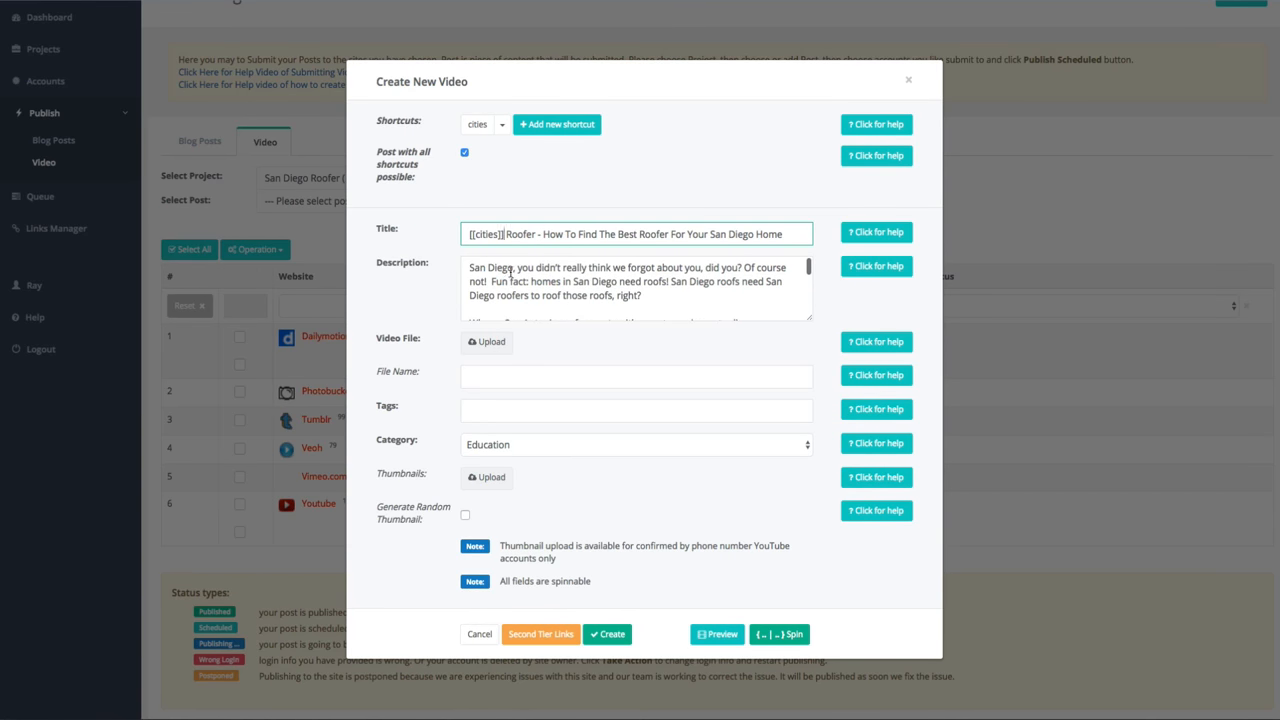
# Replace "San Diego" at the start of the video description with the [[cities]] shortcut
pyautogui.moveTo(514, 268); pyautogui.dragTo(464, 267)
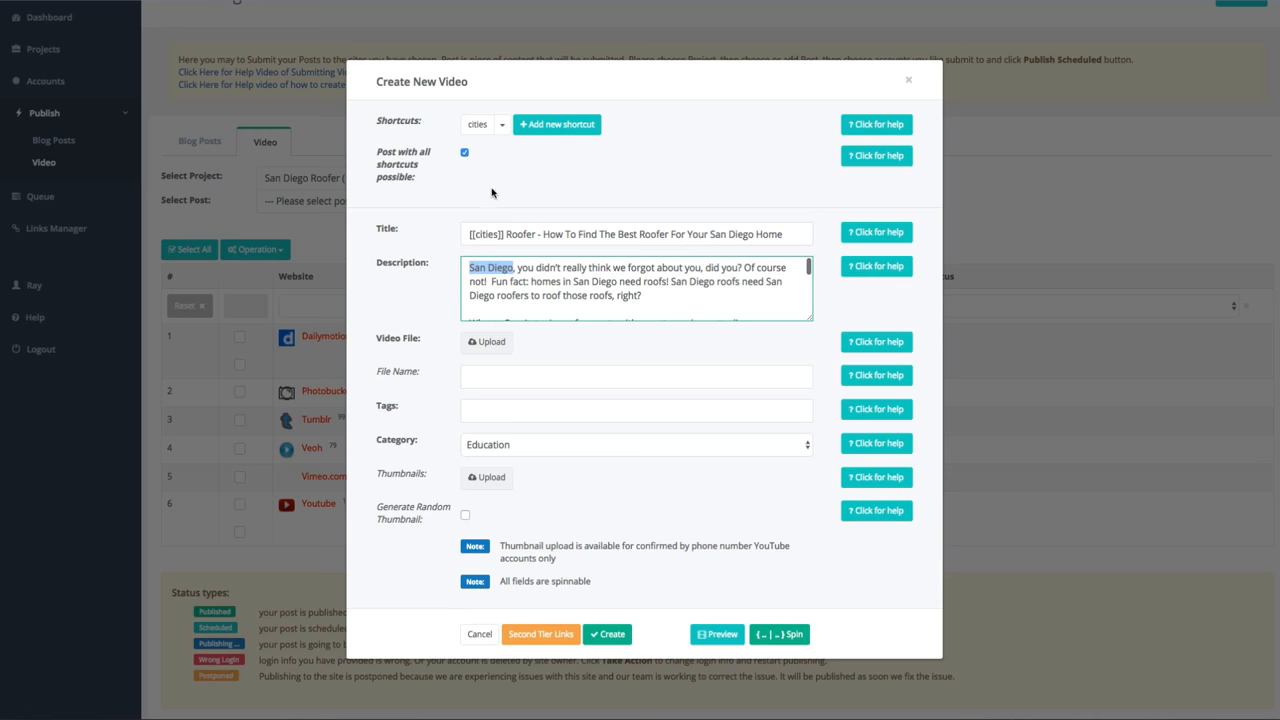
pyautogui.press('BackSpace')
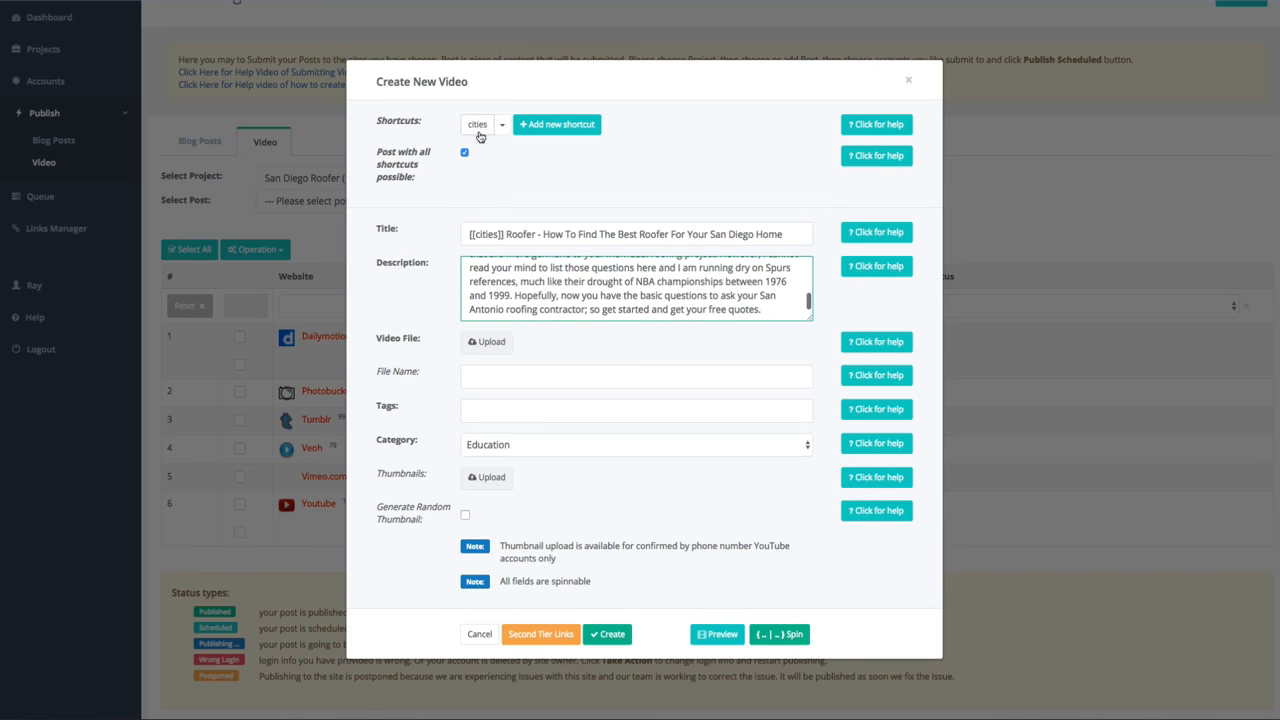
pyautogui.scroll(-5, 592, 300)
pyautogui.scroll(5, 592, 300)
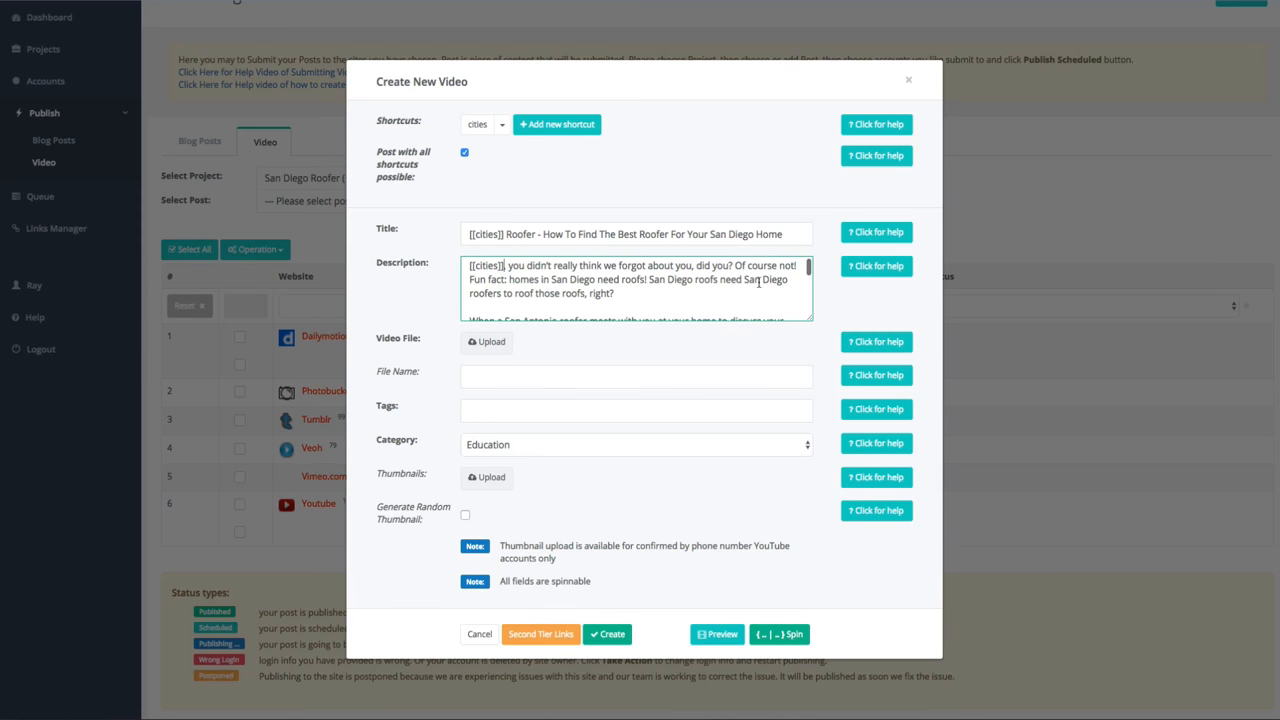
# Replace "San Diego" before "roofers to roof those roofs" in the description with the [[cities]] shortcut
pyautogui.moveTo(743, 280); pyautogui.dragTo(790, 280)
pyautogui.press('BackSpace')
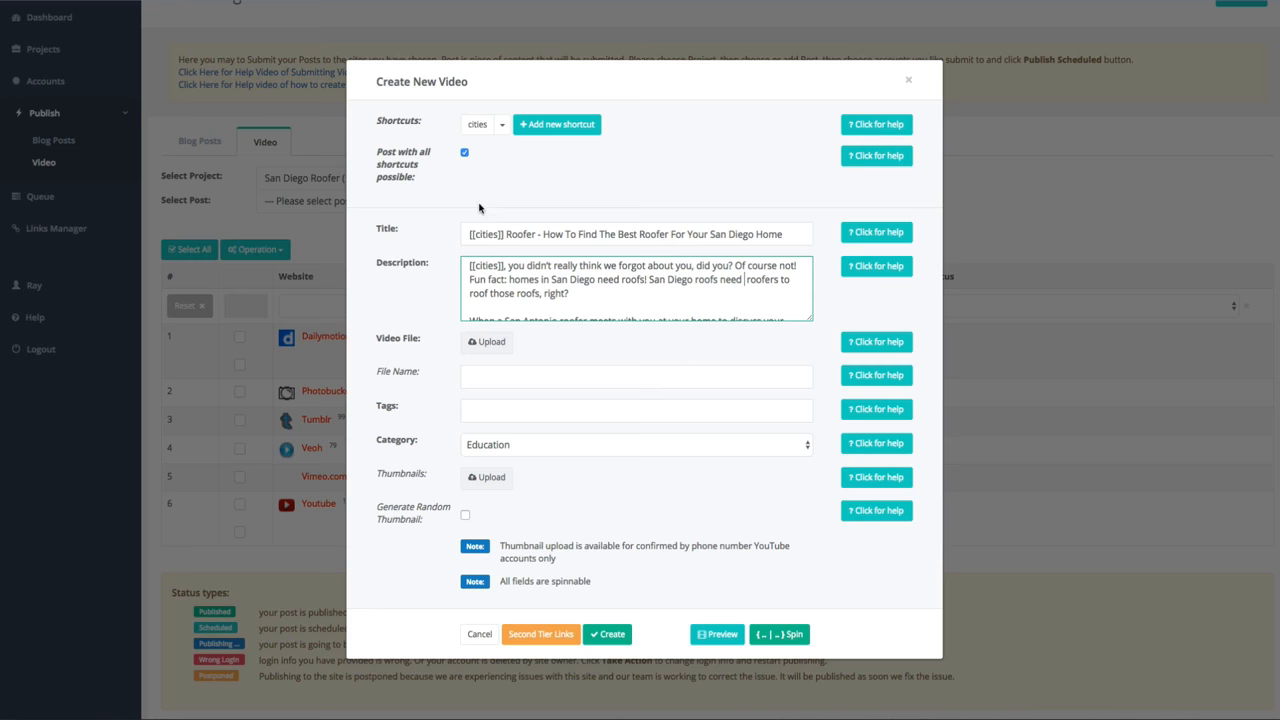
pyautogui.click(479, 126)
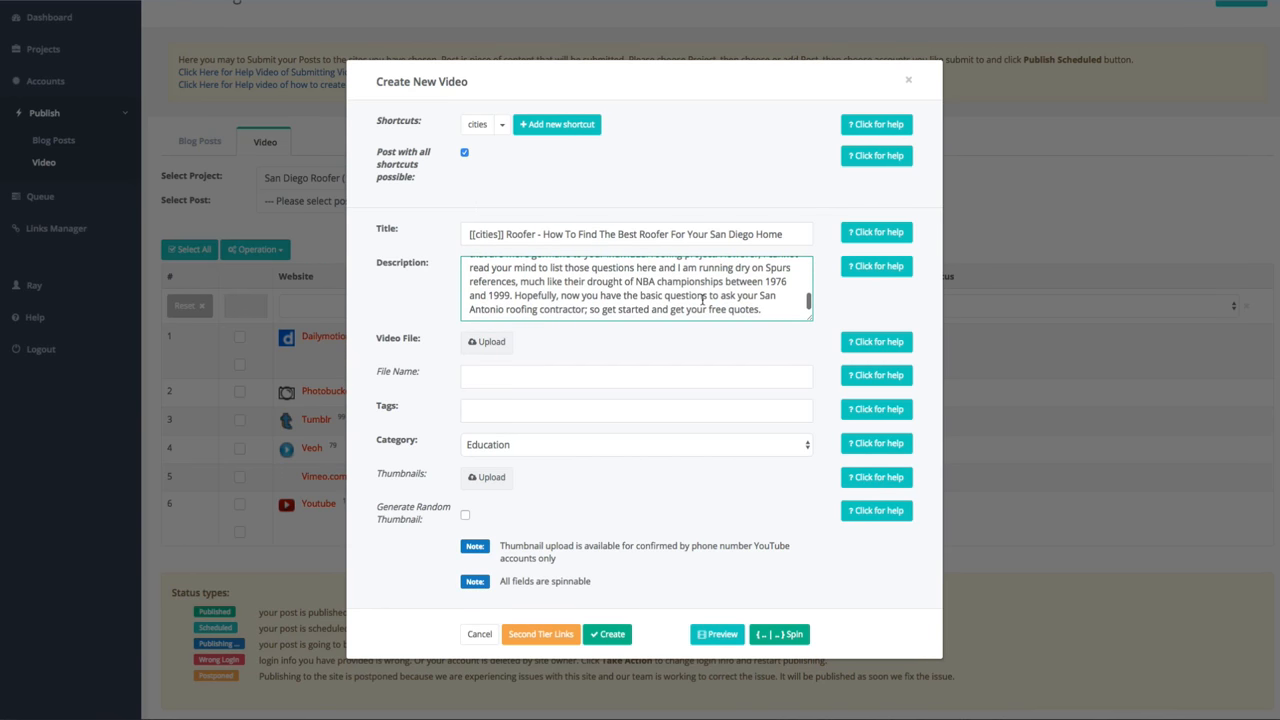
pyautogui.scroll(15, 703, 300)
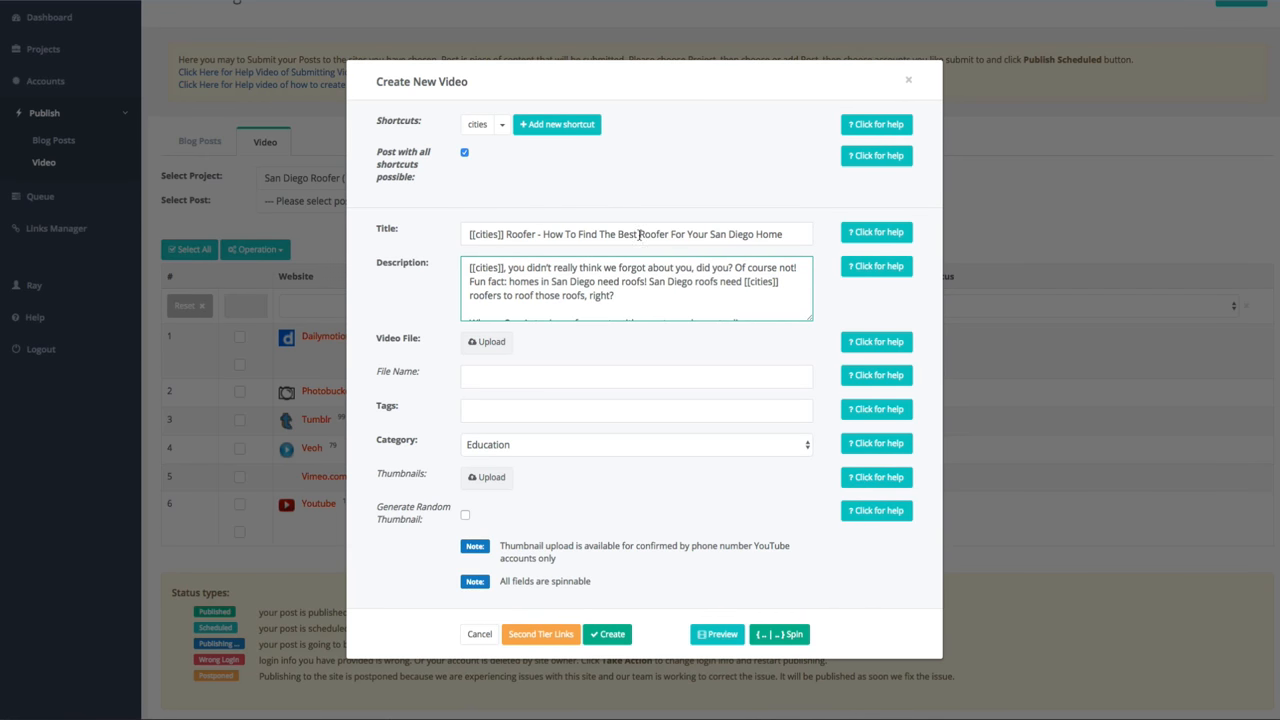
# Replace the remaining "San Diego" in the title with [[cities]] and set the file name to [[cities]]-roofer.mp4
pyautogui.moveTo(709, 234); pyautogui.dragTo(754, 233)
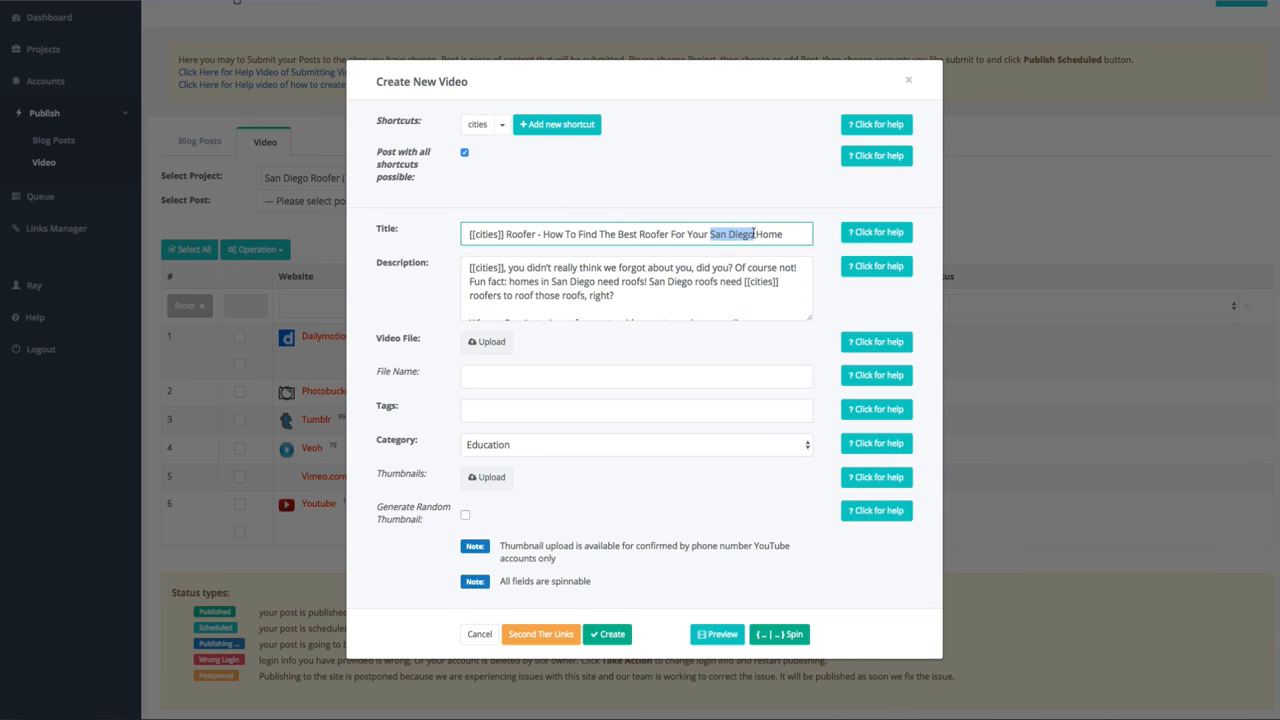
pyautogui.click(480, 126)
pyautogui.click(487, 378)
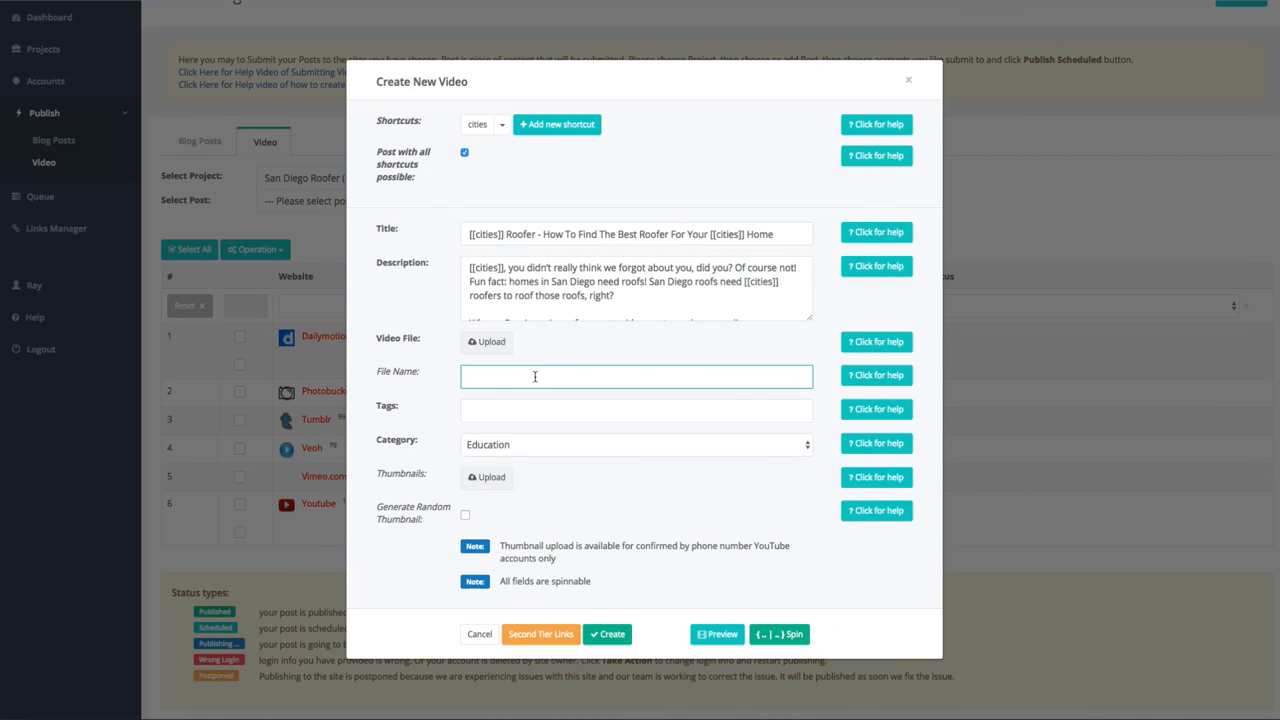
pyautogui.click(481, 128)
pyautogui.write('-roofer')
# Set the video's tags to "[[cities]] roofer, roofer [[cities]], roofing [[cities]], cities [[cities]]"
pyautogui.click(509, 413)
pyautogui.click(479, 127)
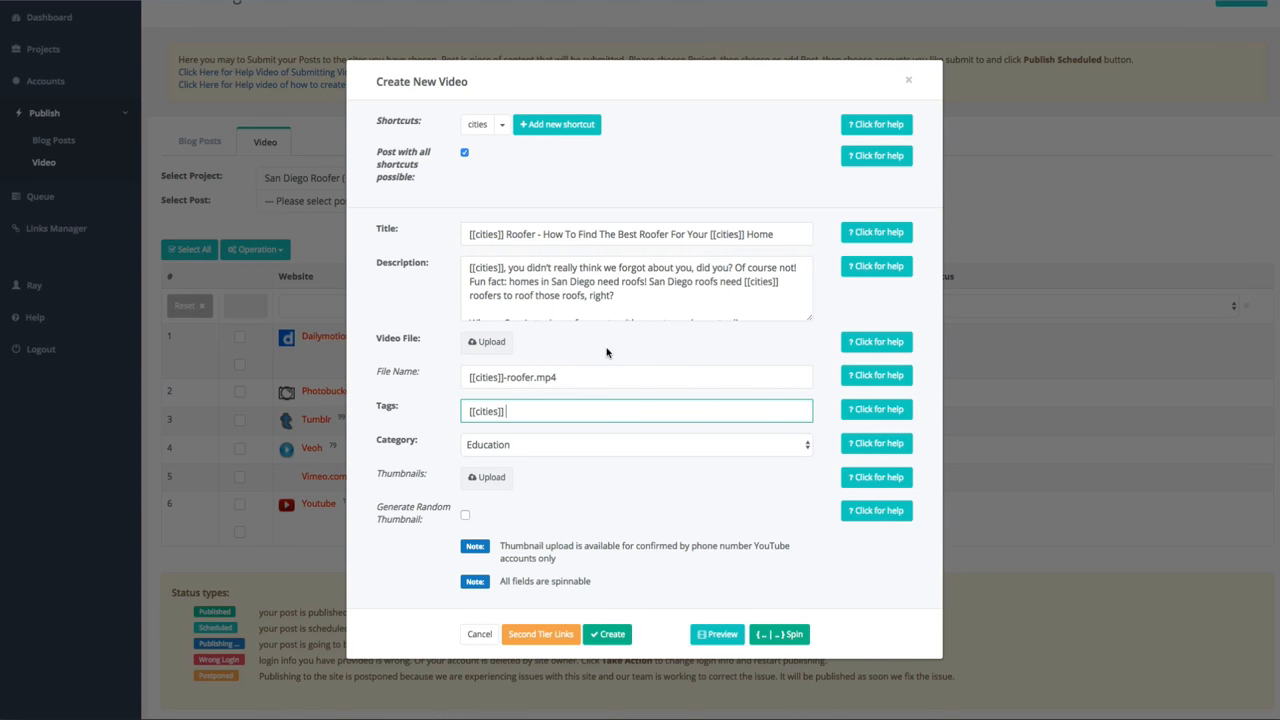
pyautogui.write('roofer, roofer')
pyautogui.click(477, 124)
pyautogui.write(', roofing')
pyautogui.click(477, 124)
pyautogui.write(', cities')
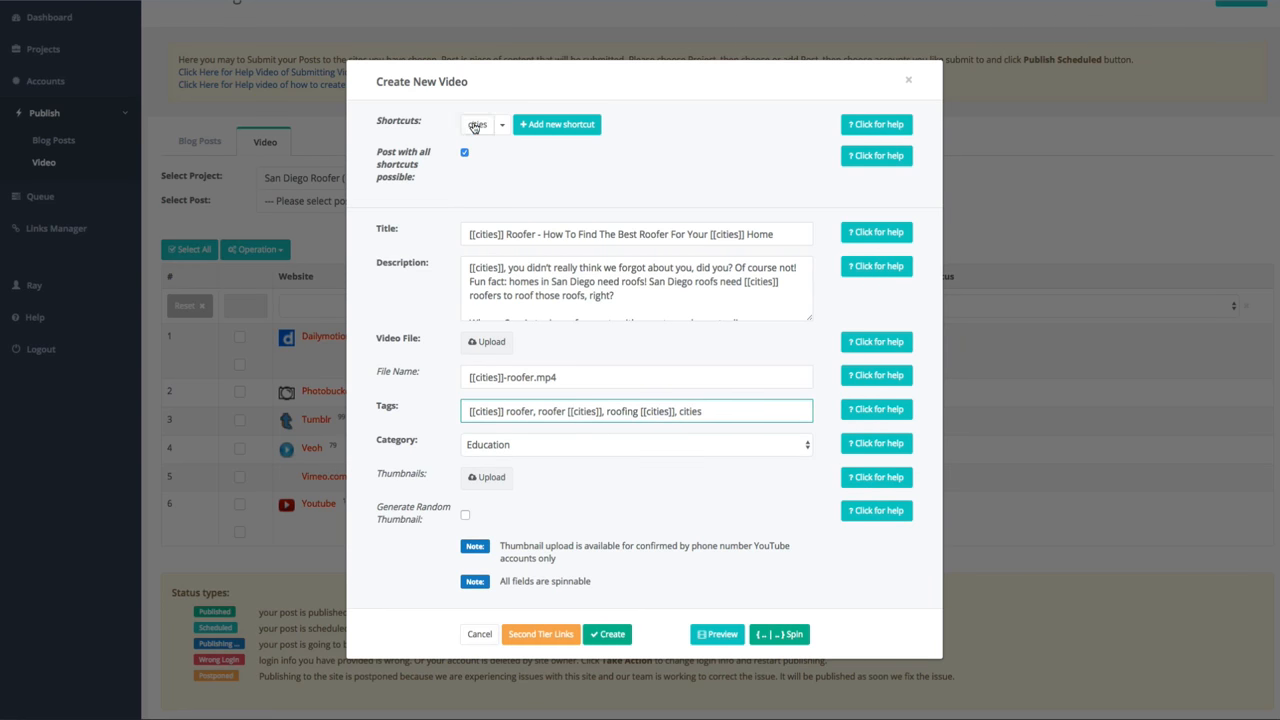
pyautogui.click(478, 125)
# Upload Roofer.mp4 from the Roofer folder as the post's video file
pyautogui.click(499, 345)
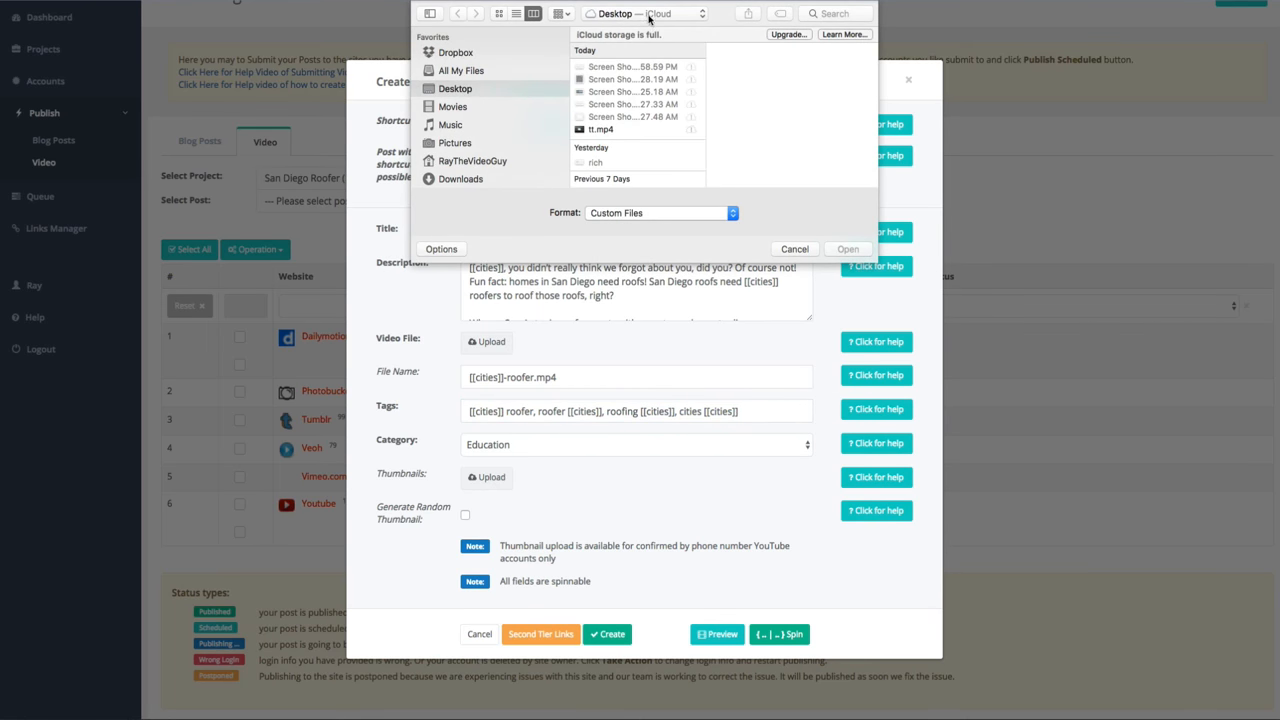
pyautogui.click(648, 15)
pyautogui.click(659, 62)
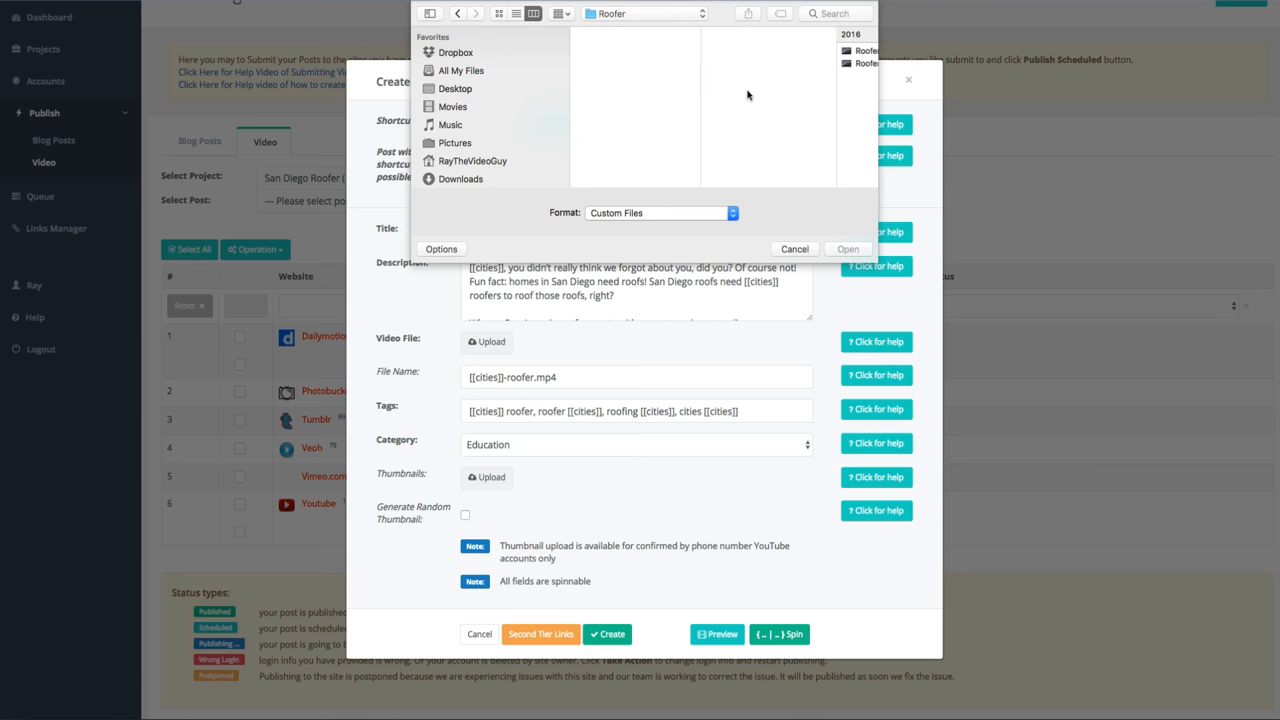
pyautogui.click(865, 63)
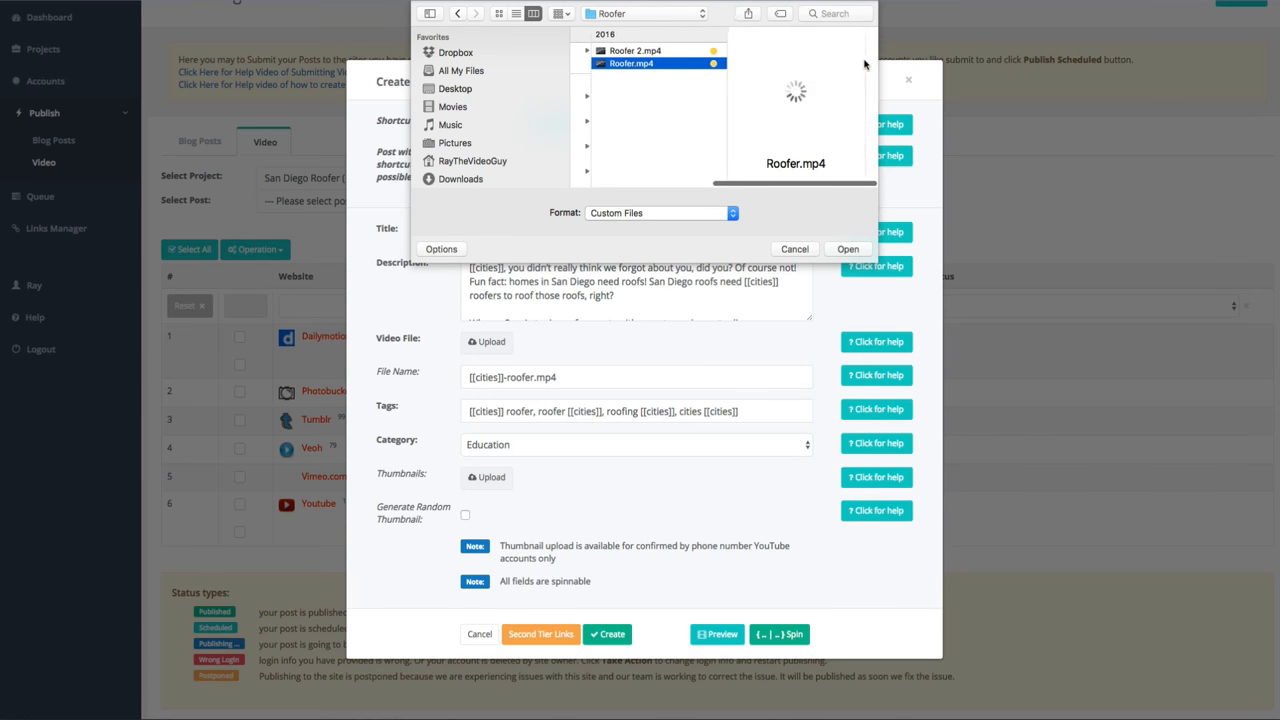
pyautogui.click(848, 249)
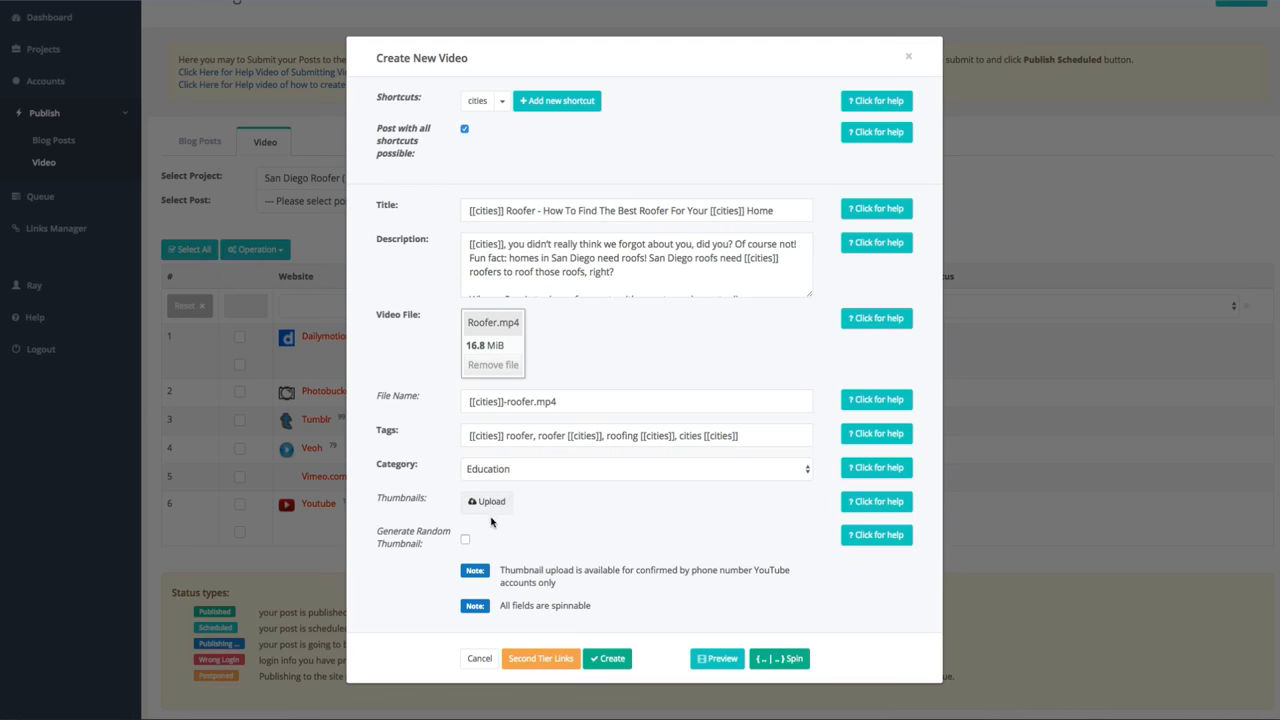
# Enable random thumbnail generation and create the video post
pyautogui.click(465, 541)
pyautogui.click(726, 266)
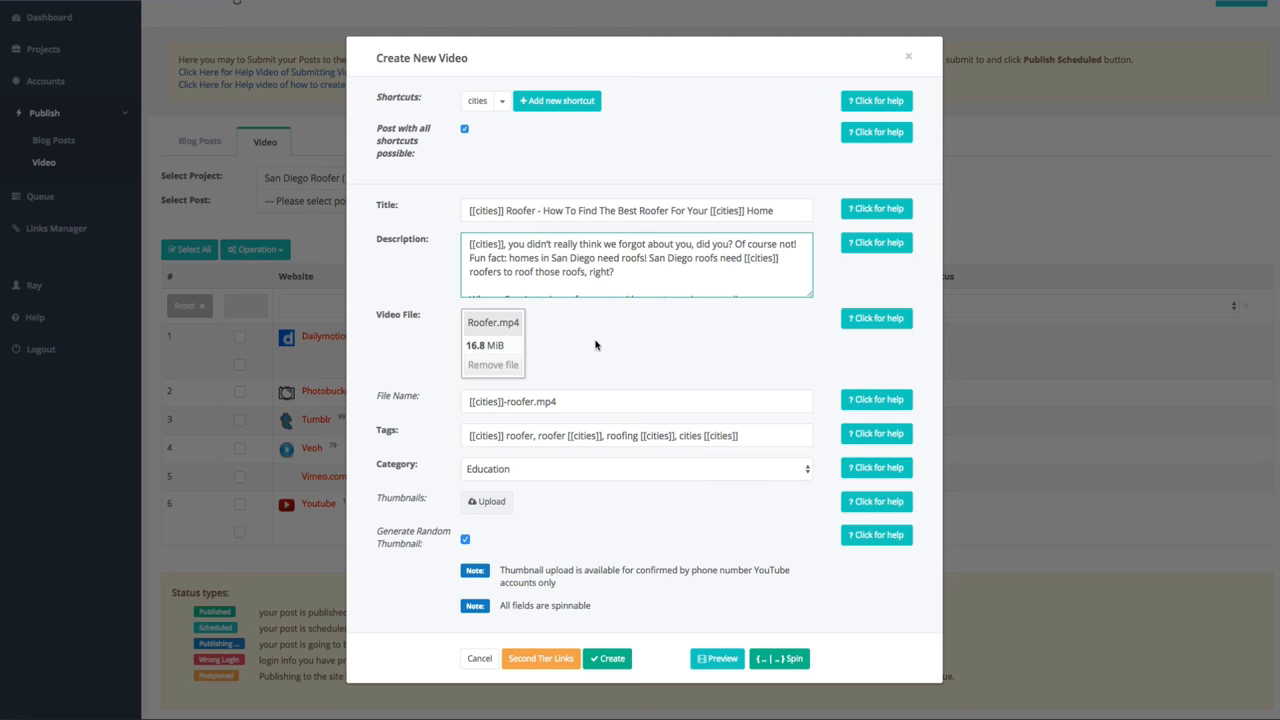
pyautogui.scroll(-1, 710, 273)
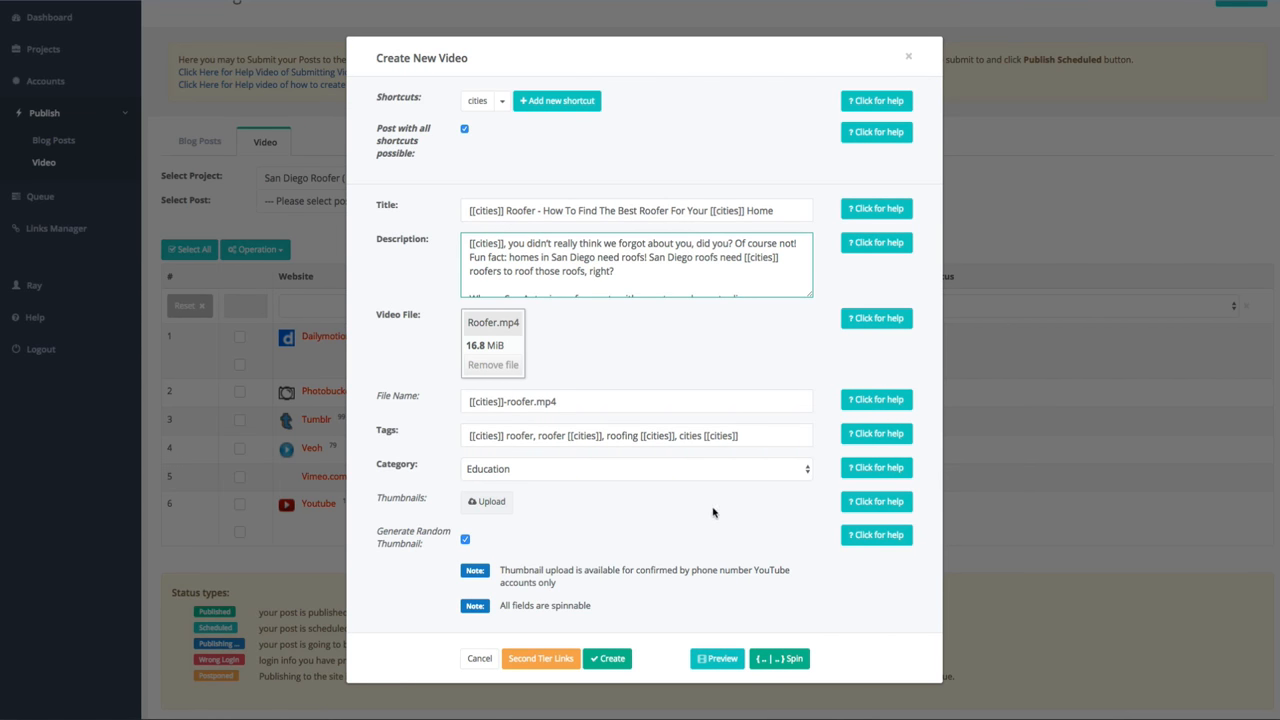
pyautogui.click(612, 660)
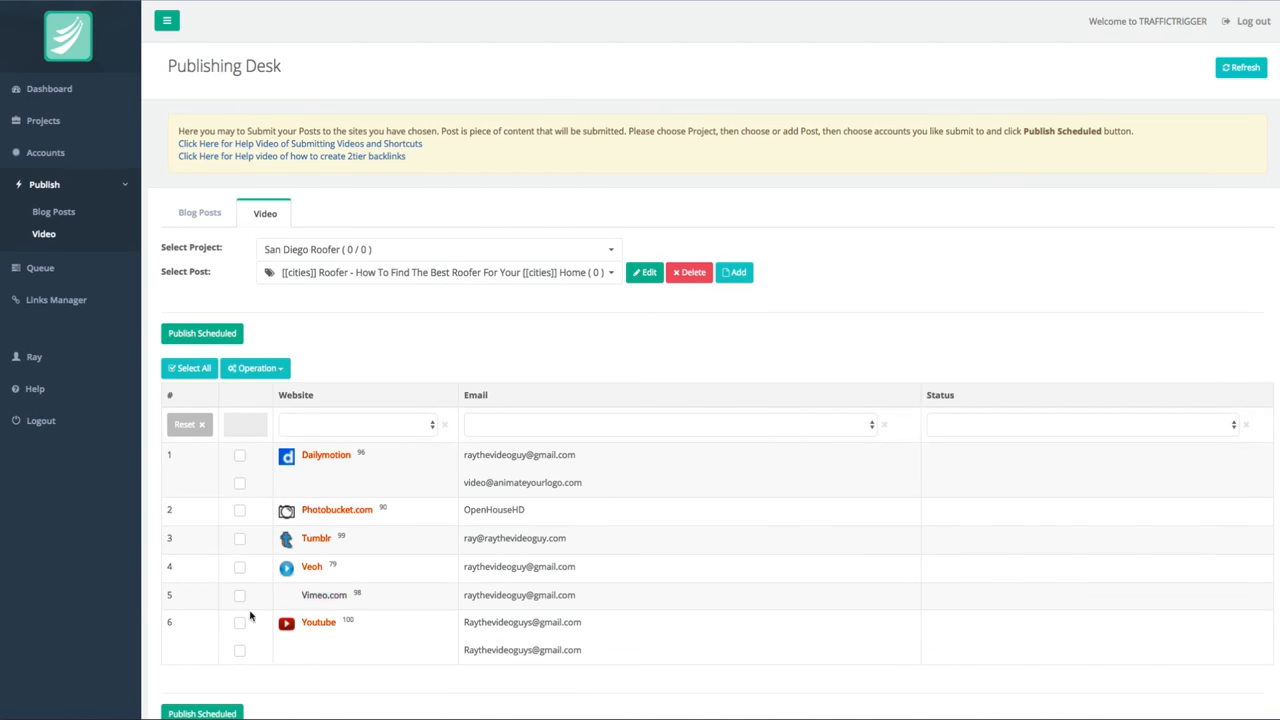
# Select every Dailymotion, Photobucket, Tumblr, Veoh, Vimeo and YouTube account for publishing the video post
pyautogui.scroll(-2, 437, 503)
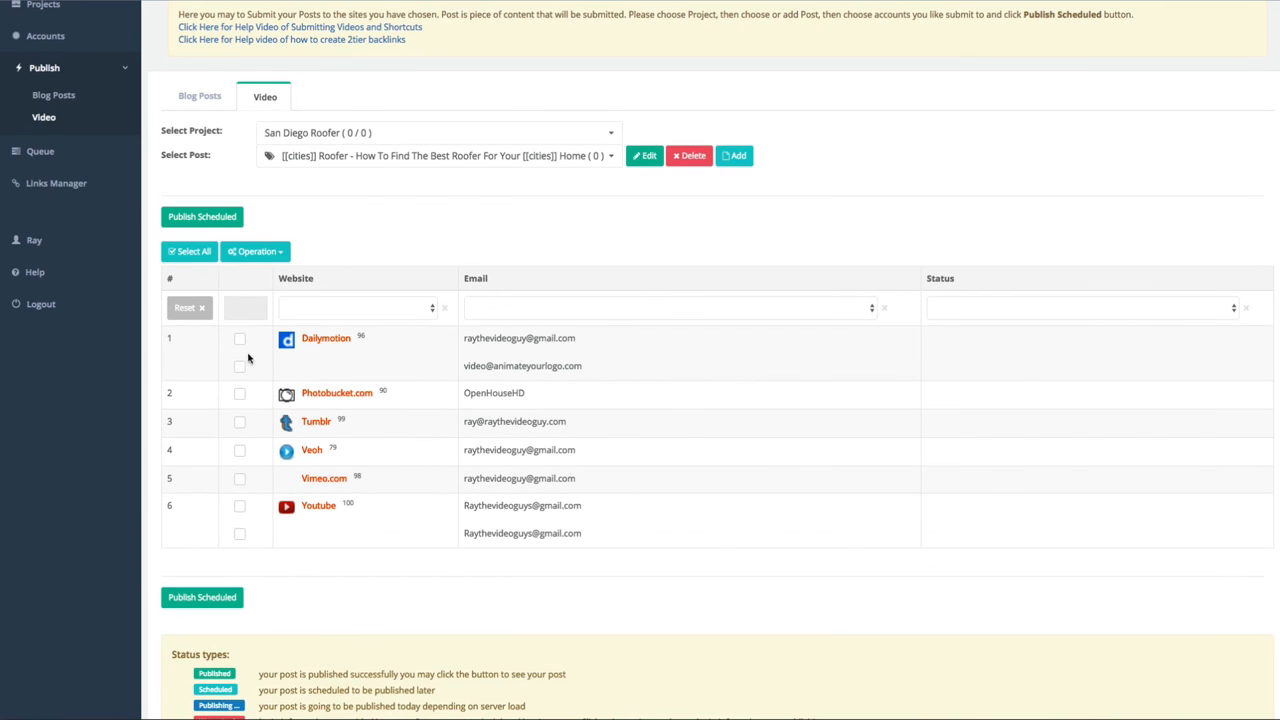
pyautogui.click(239, 339)
pyautogui.click(239, 366)
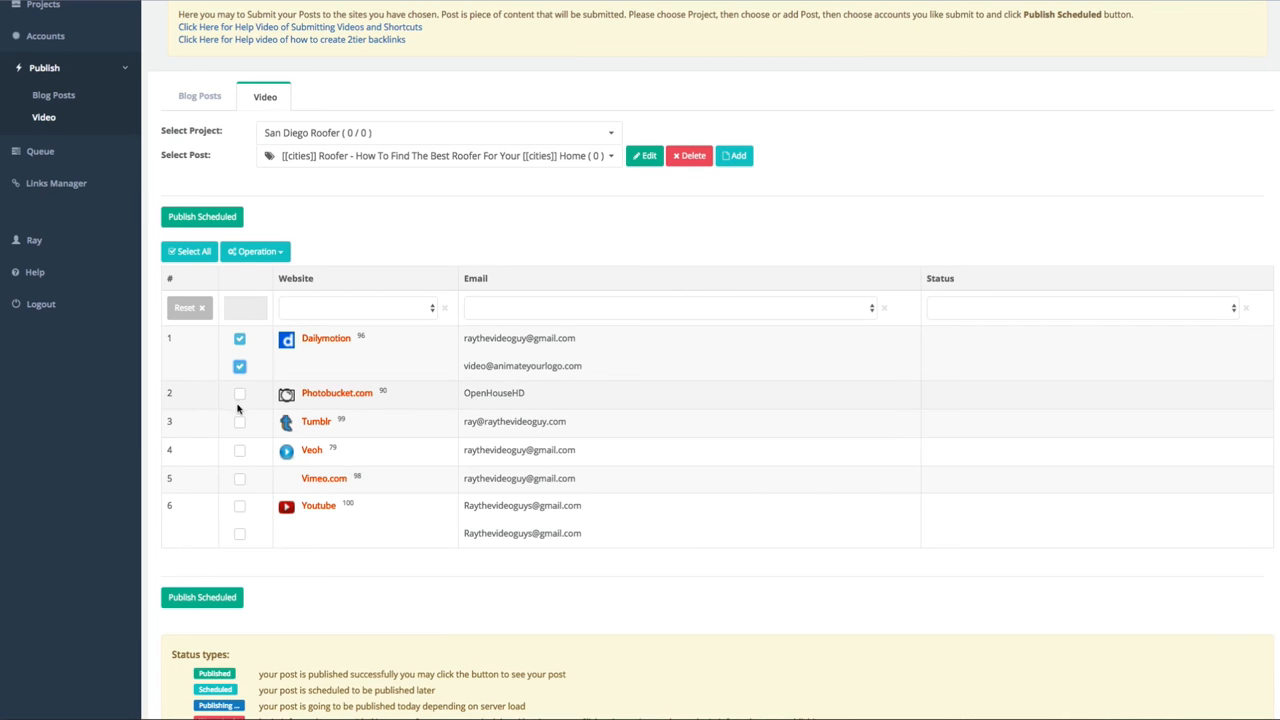
pyautogui.click(239, 394)
pyautogui.click(239, 421)
pyautogui.click(239, 450)
pyautogui.click(239, 478)
pyautogui.click(239, 506)
pyautogui.click(239, 533)
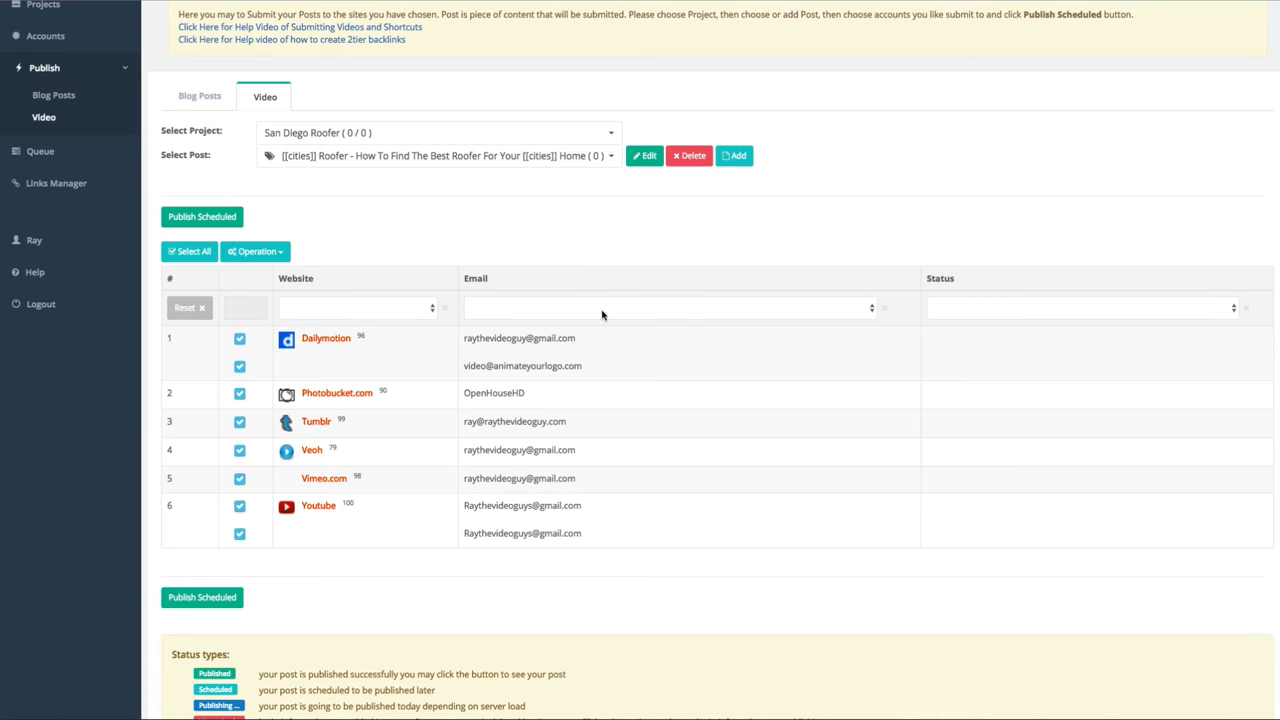
# Begin scheduled publishing for the selected accounts and set the start to 03/15/2017 7:00 PM
pyautogui.scroll(1, 380, 290)
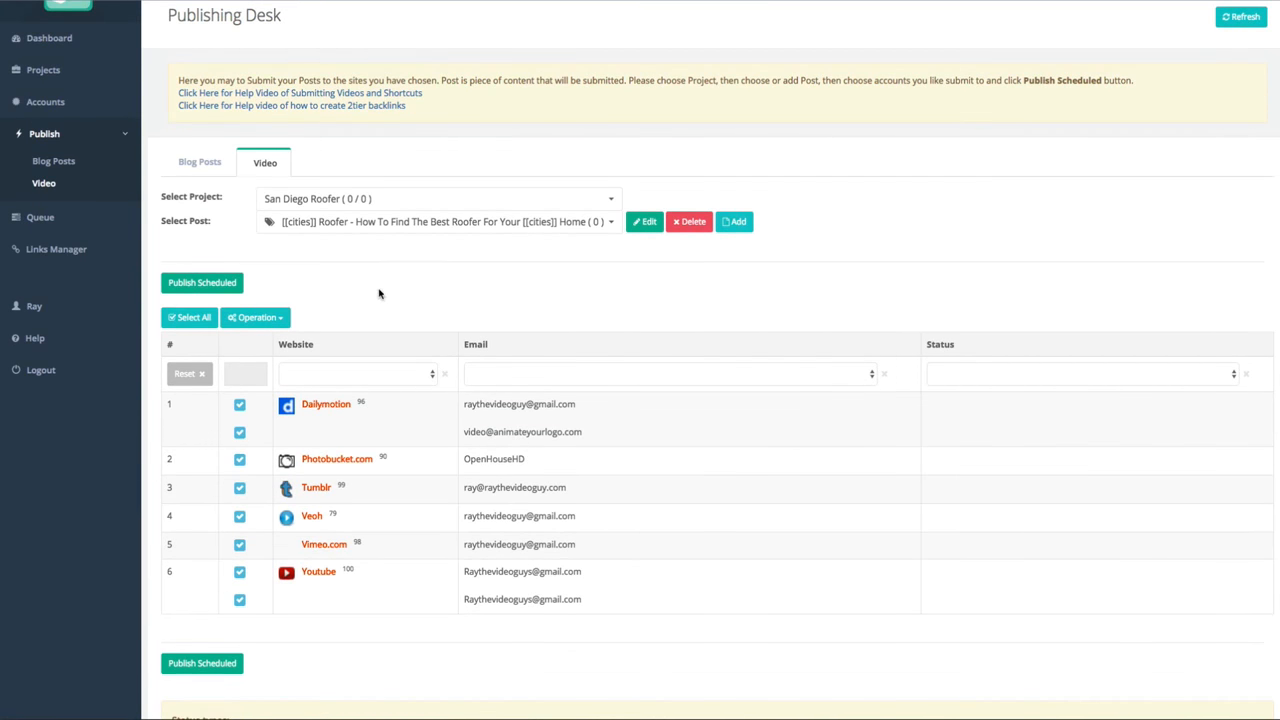
pyautogui.click(203, 285)
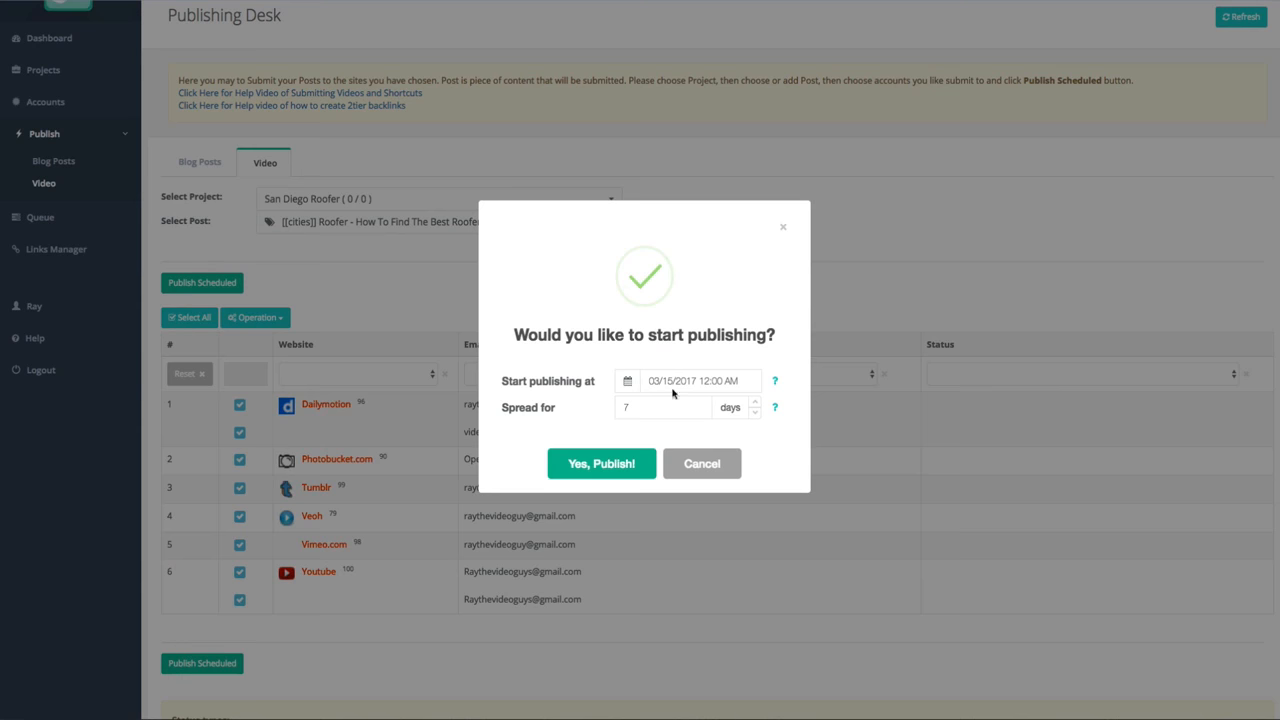
pyautogui.click(709, 381)
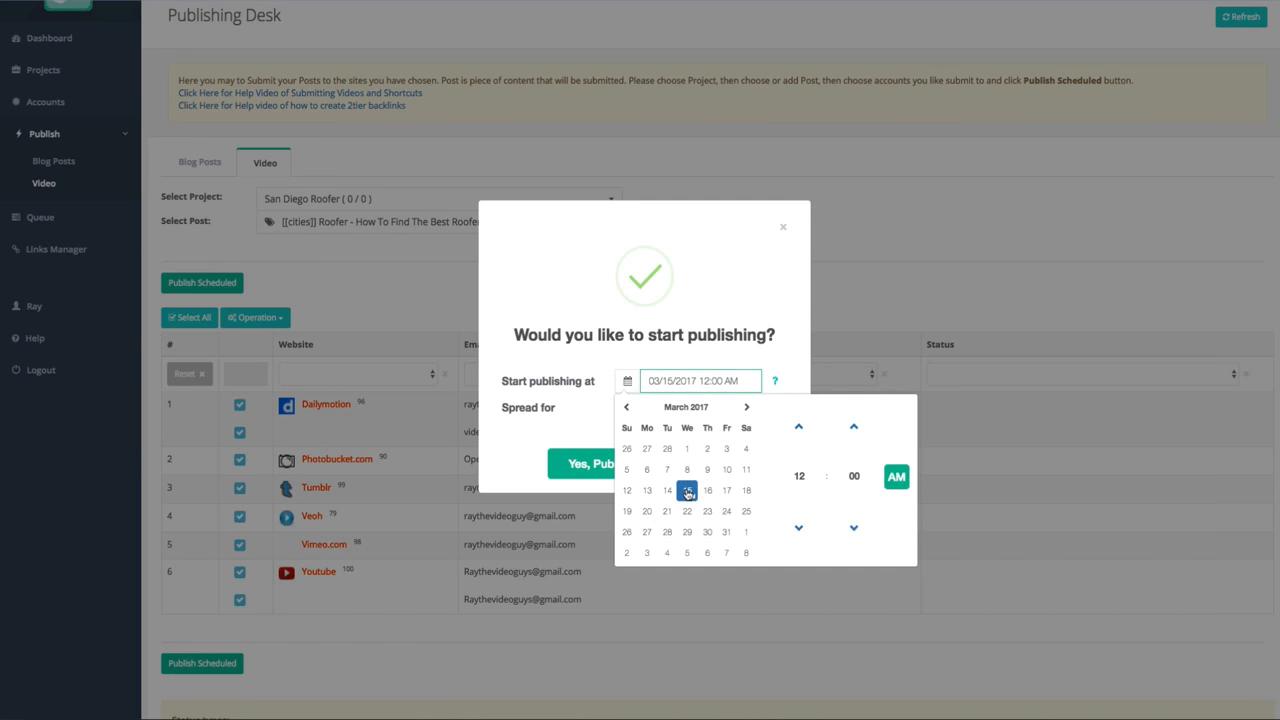
pyautogui.click(798, 530)
pyautogui.click(798, 530)
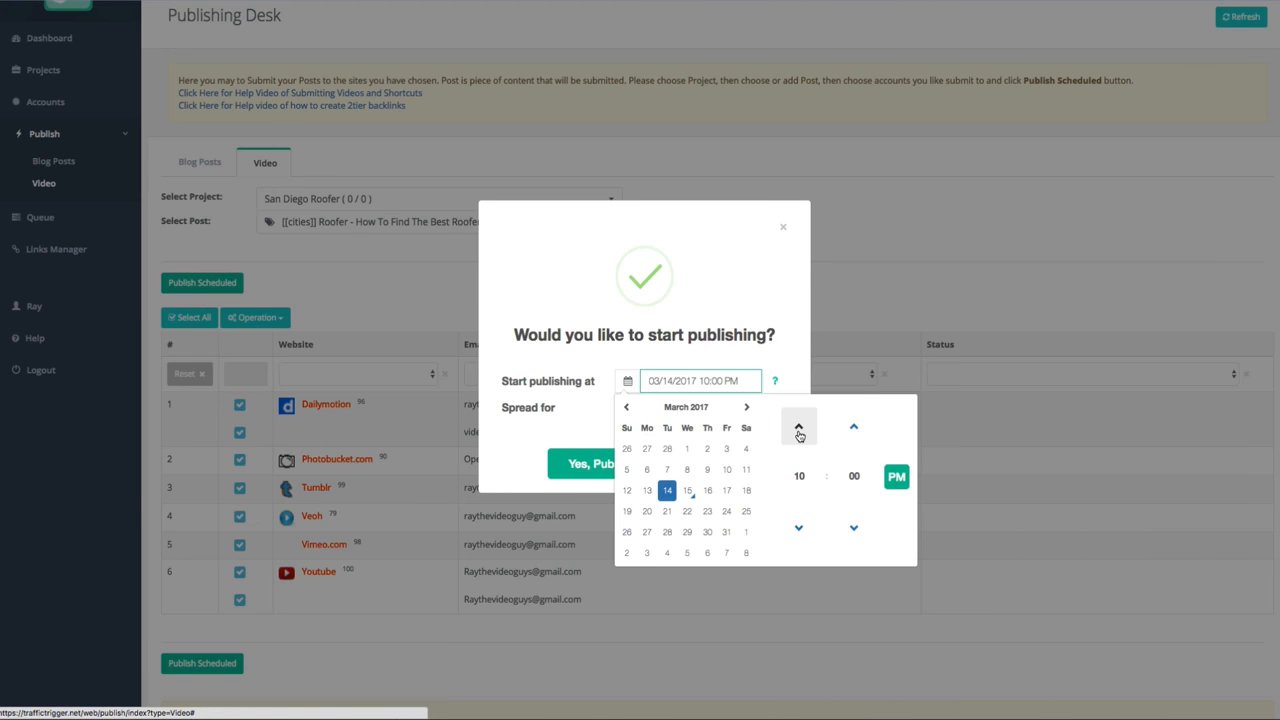
pyautogui.click(798, 430)
pyautogui.click(798, 430)
pyautogui.click(798, 430)
pyautogui.click(798, 430)
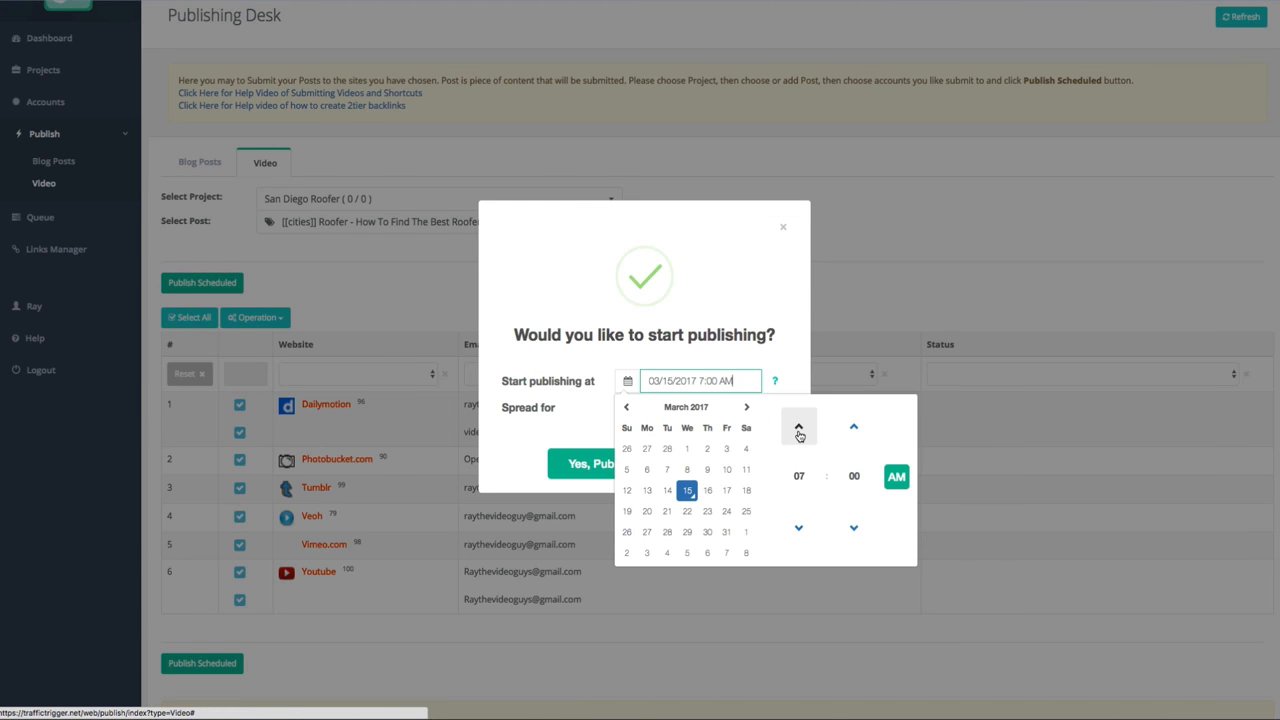
pyautogui.click(896, 477)
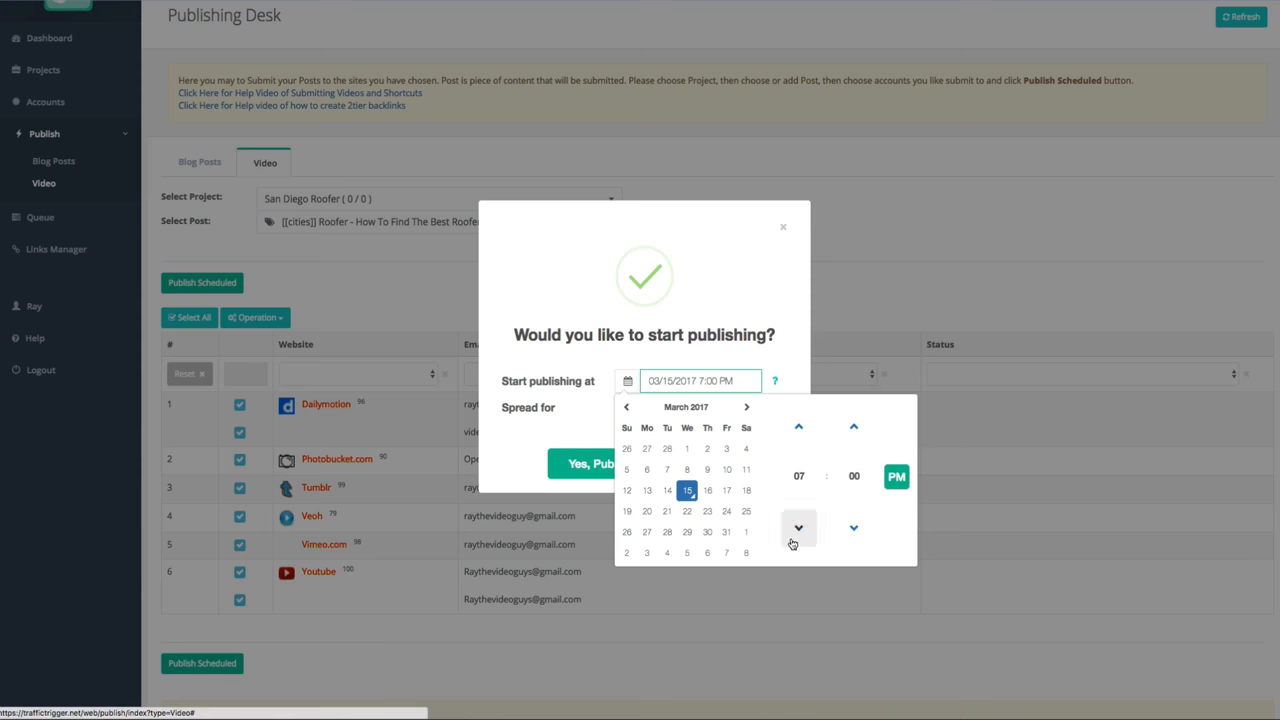
pyautogui.click(730, 343)
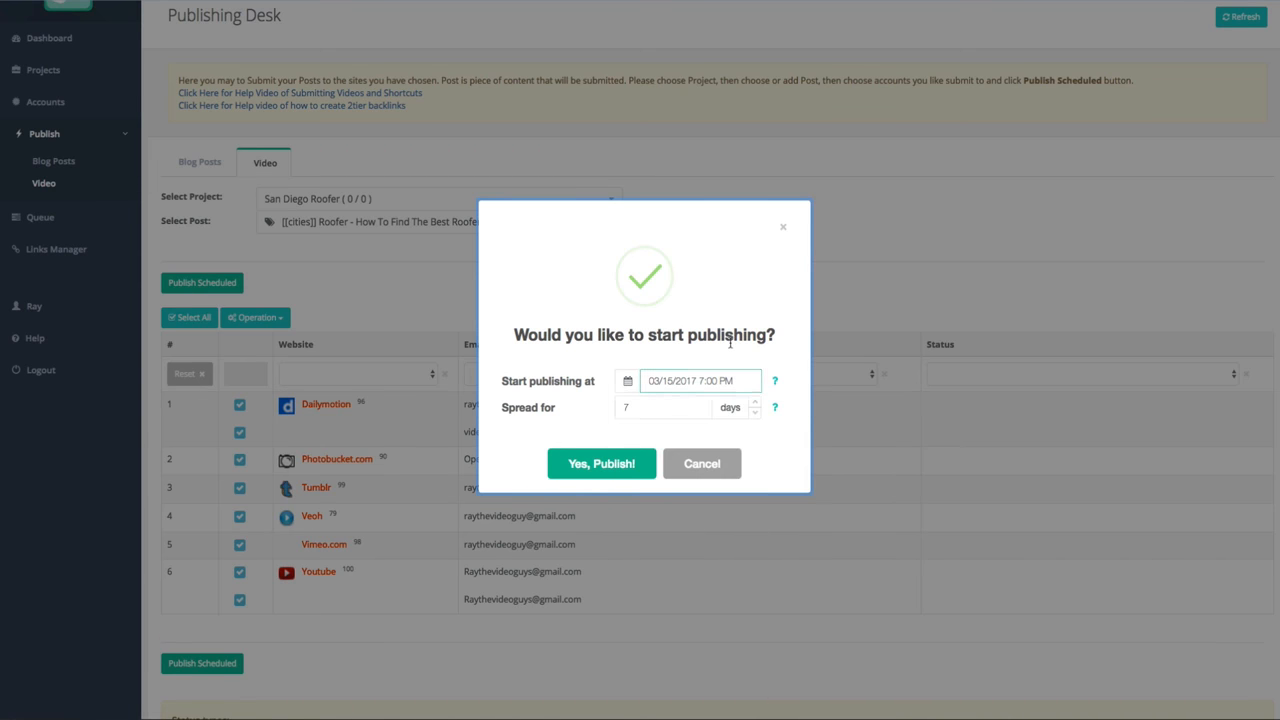
# Spread the publishing over 15 days and start it, accepting that the excess keywords are skipped
pyautogui.doubleClick(627, 407)
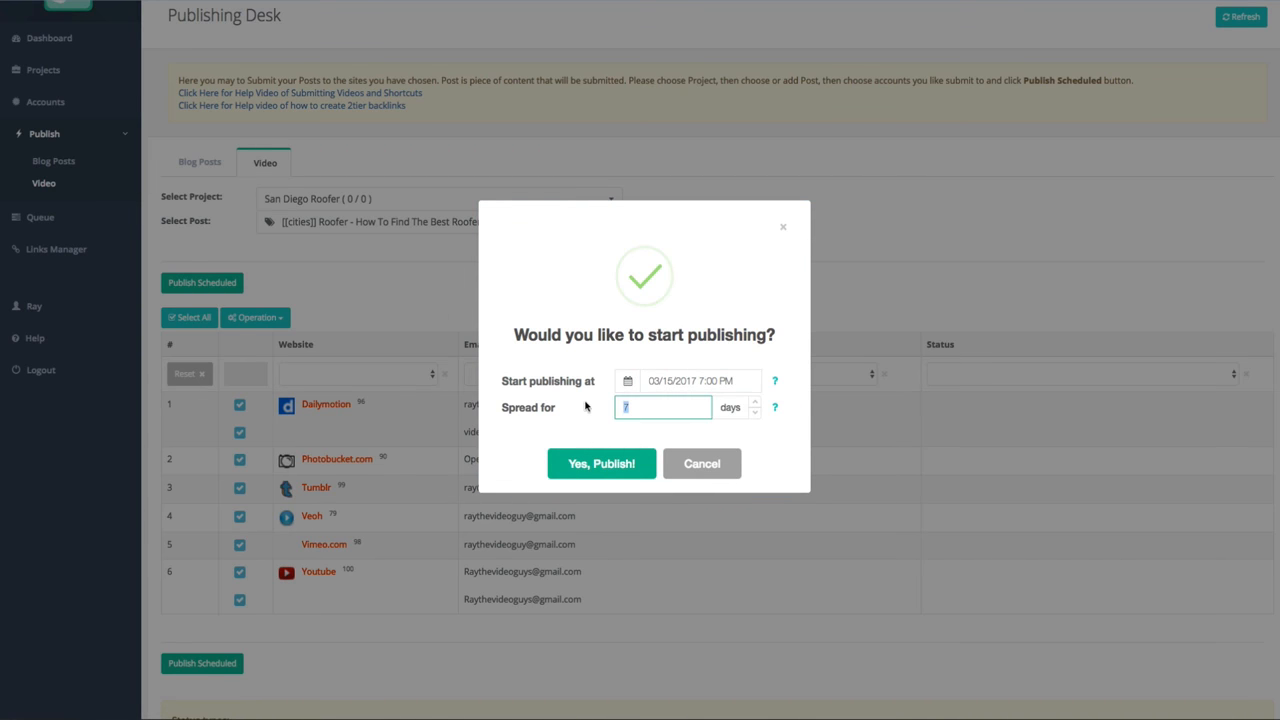
pyautogui.write('15')
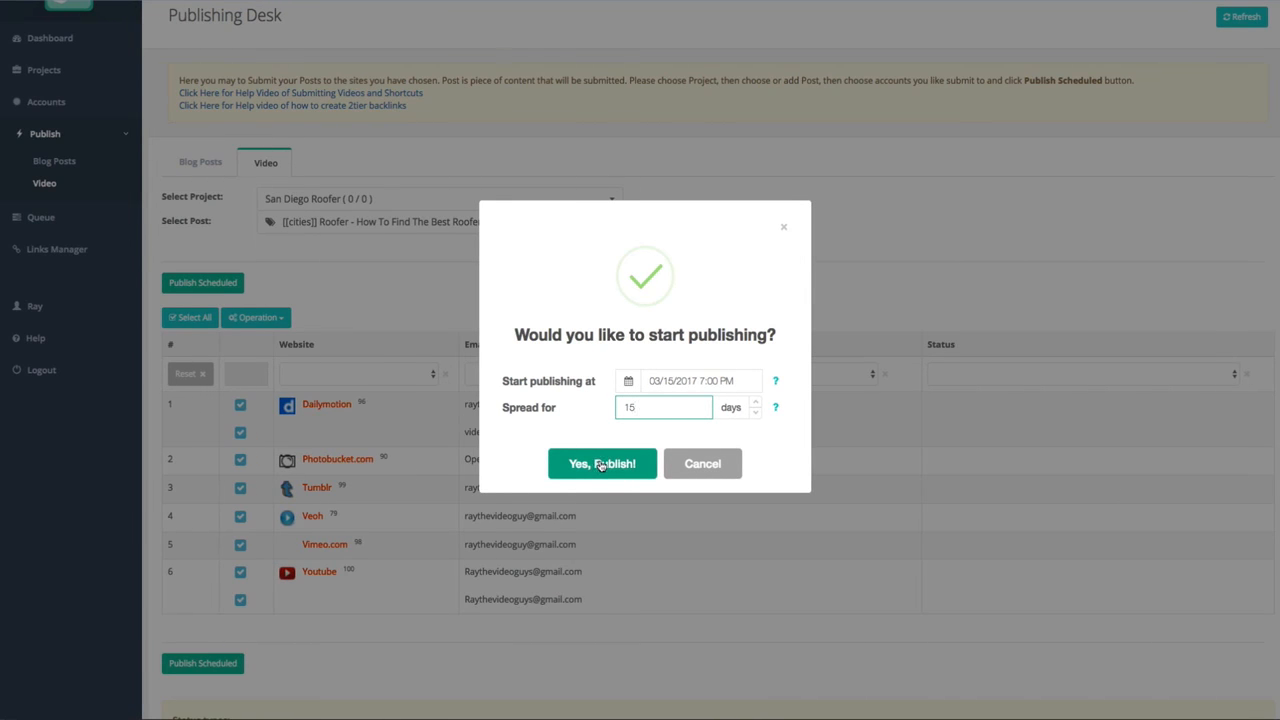
pyautogui.click(602, 462)
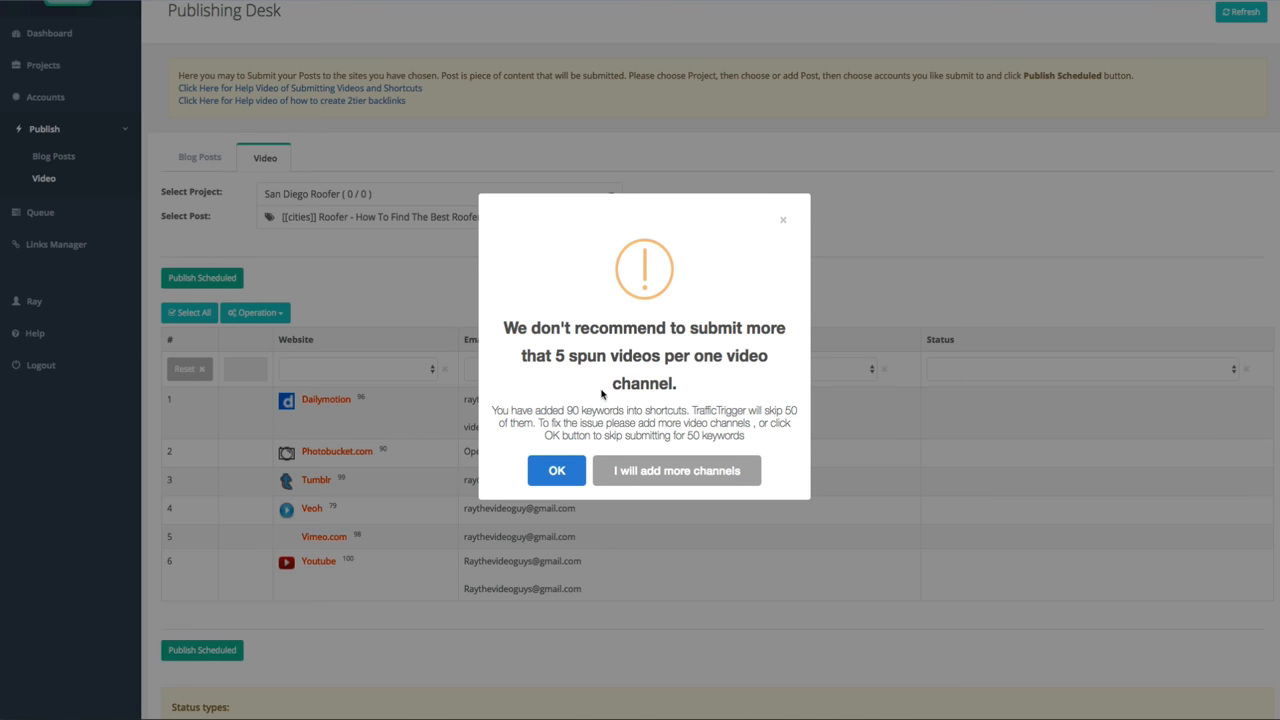
pyautogui.click(557, 471)
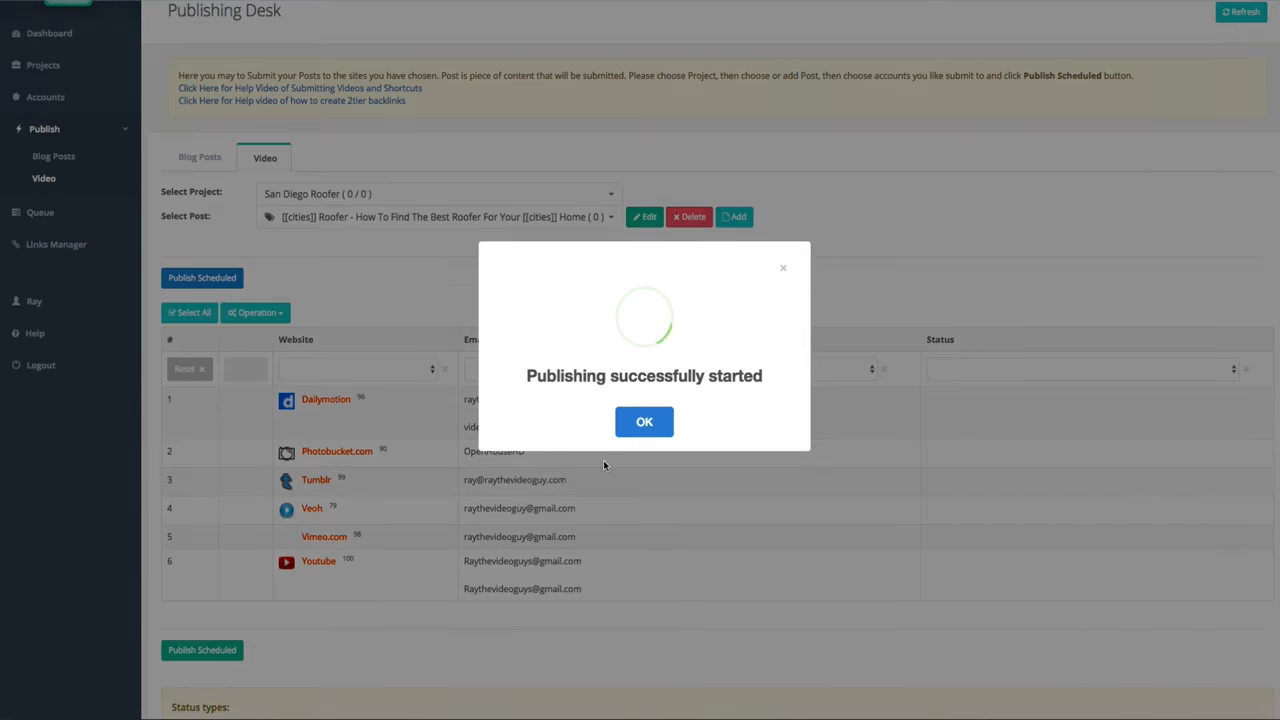
pyautogui.click(646, 423)
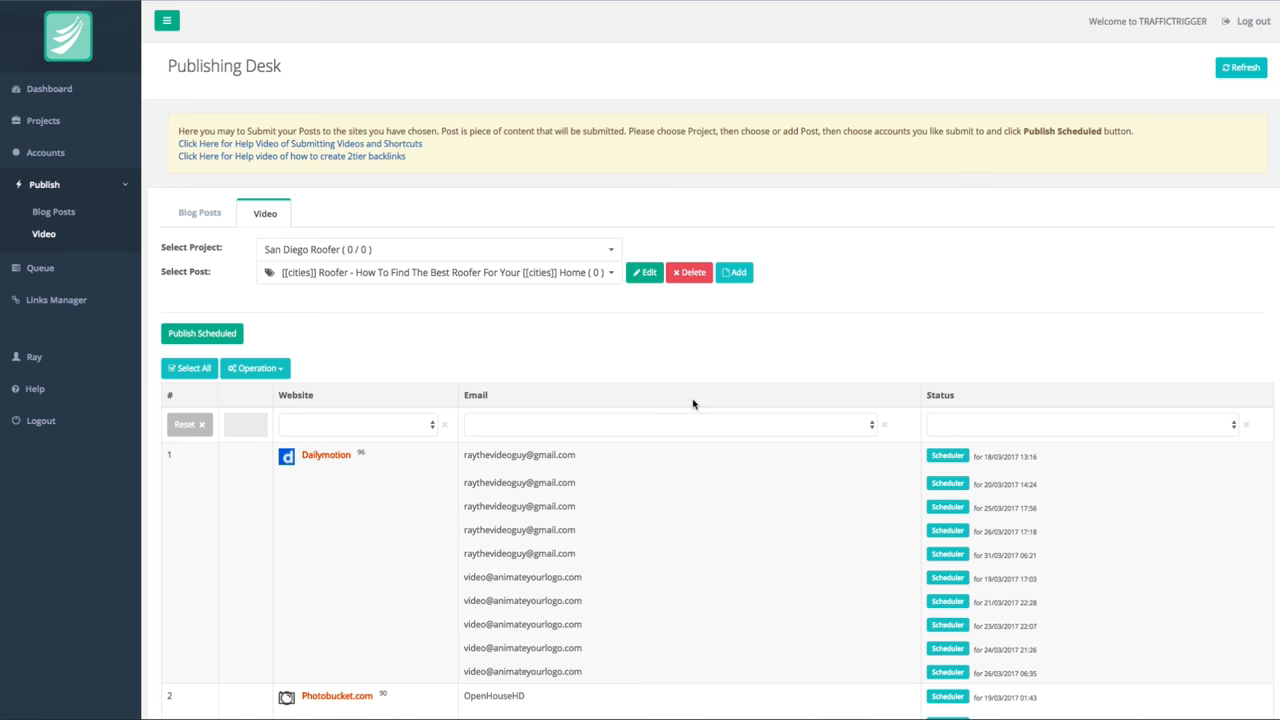
# Examine the scheduled publishing dates for each account, from Dailymotion down to YouTube
pyautogui.scroll(-3, 692, 403)
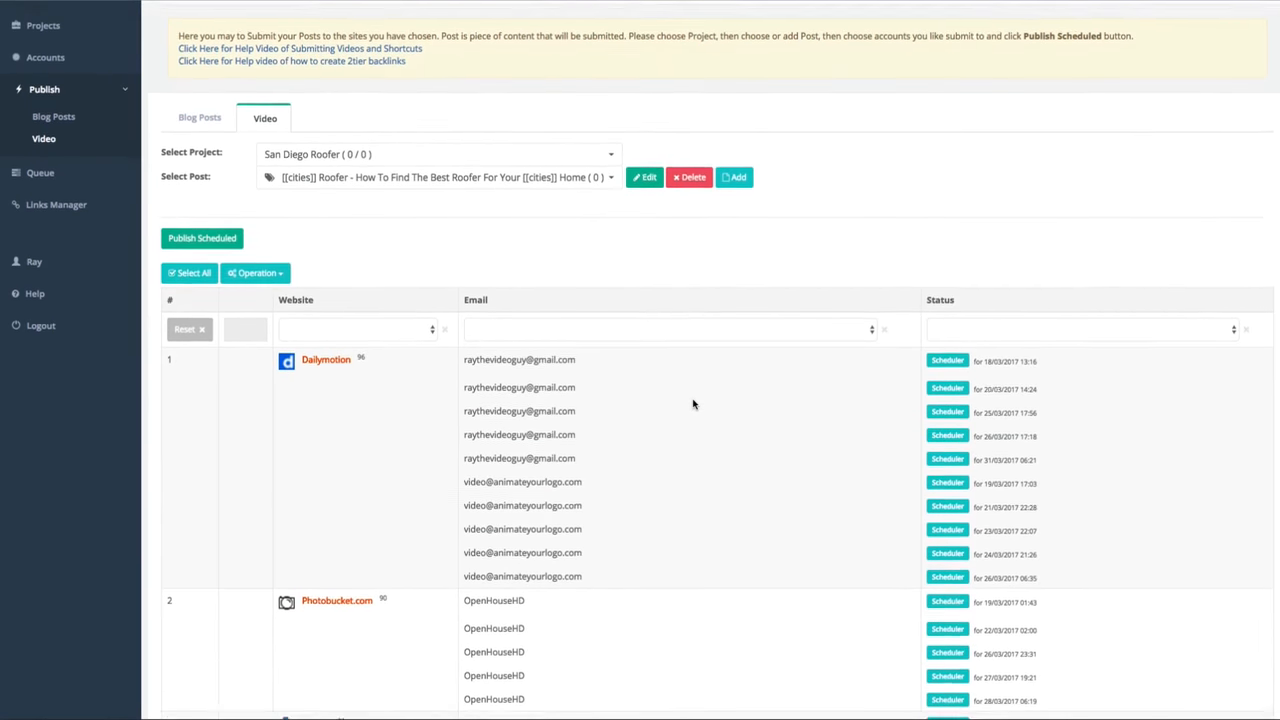
pyautogui.scroll(-7, 702, 486)
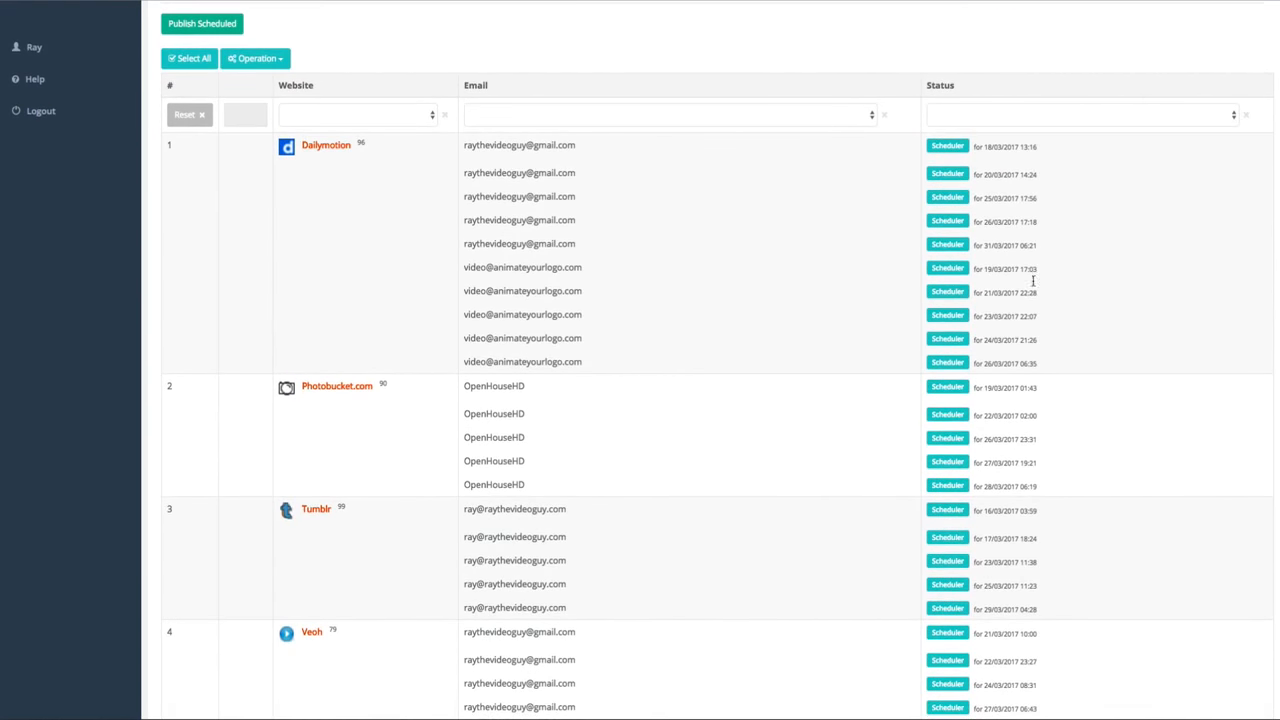
pyautogui.scroll(-9, 975, 345)
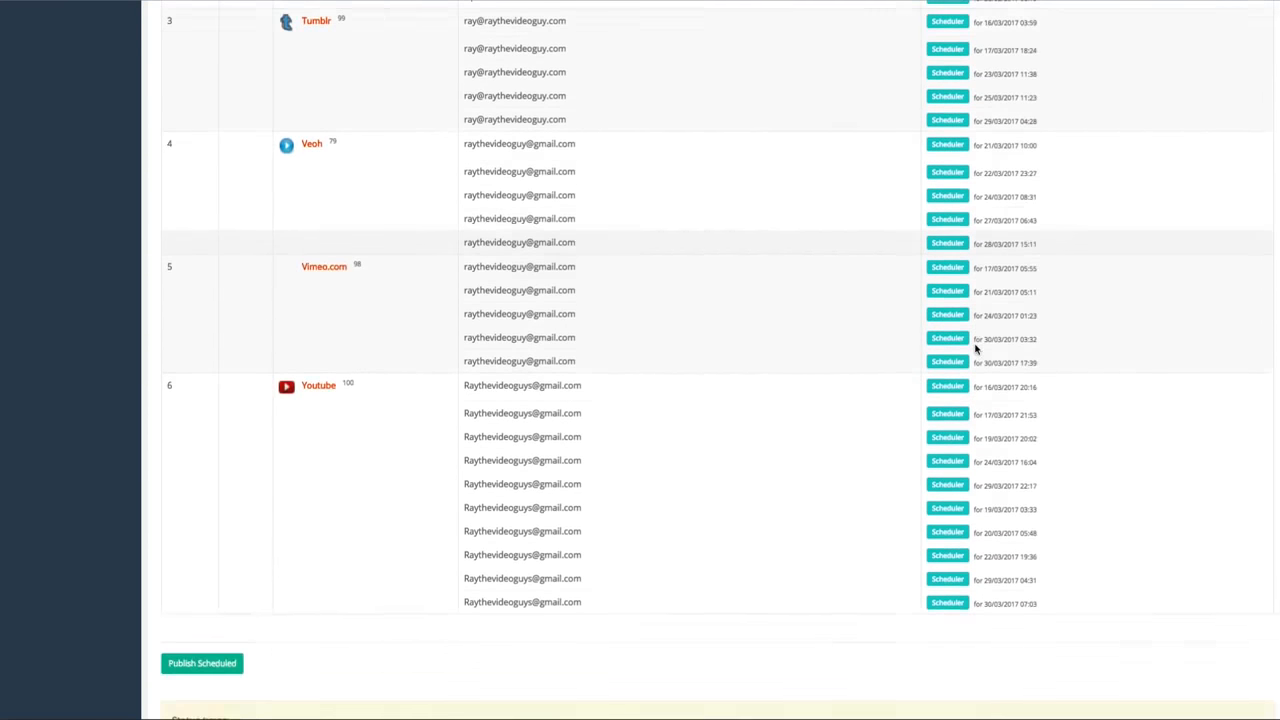
pyautogui.scroll(1, 717, 323)
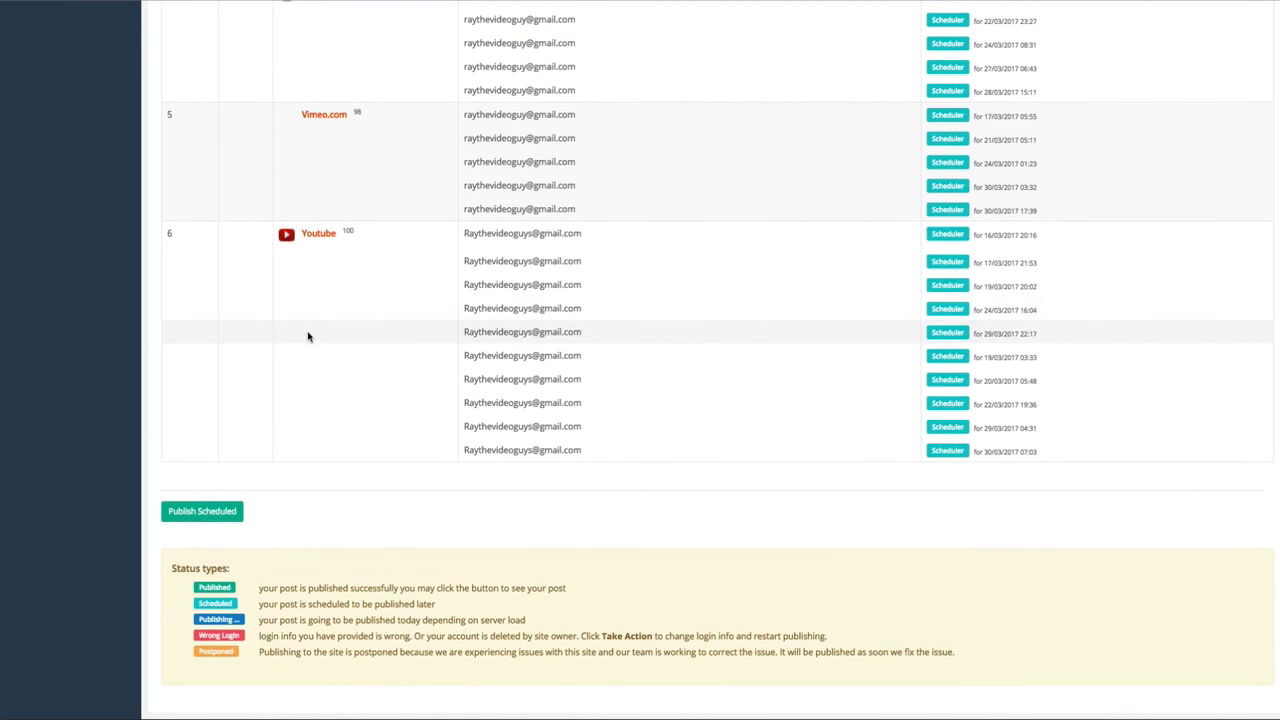
pyautogui.scroll(8, 520, 485)
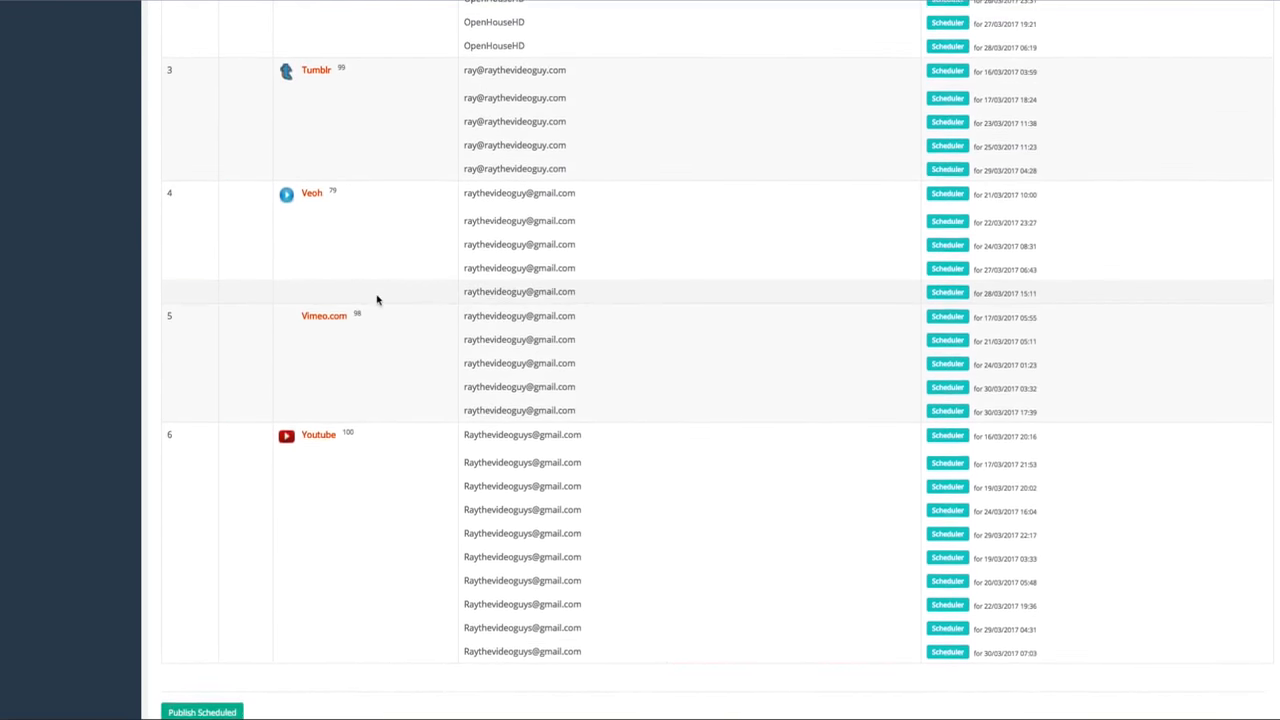
pyautogui.scroll(3, 327, 247)
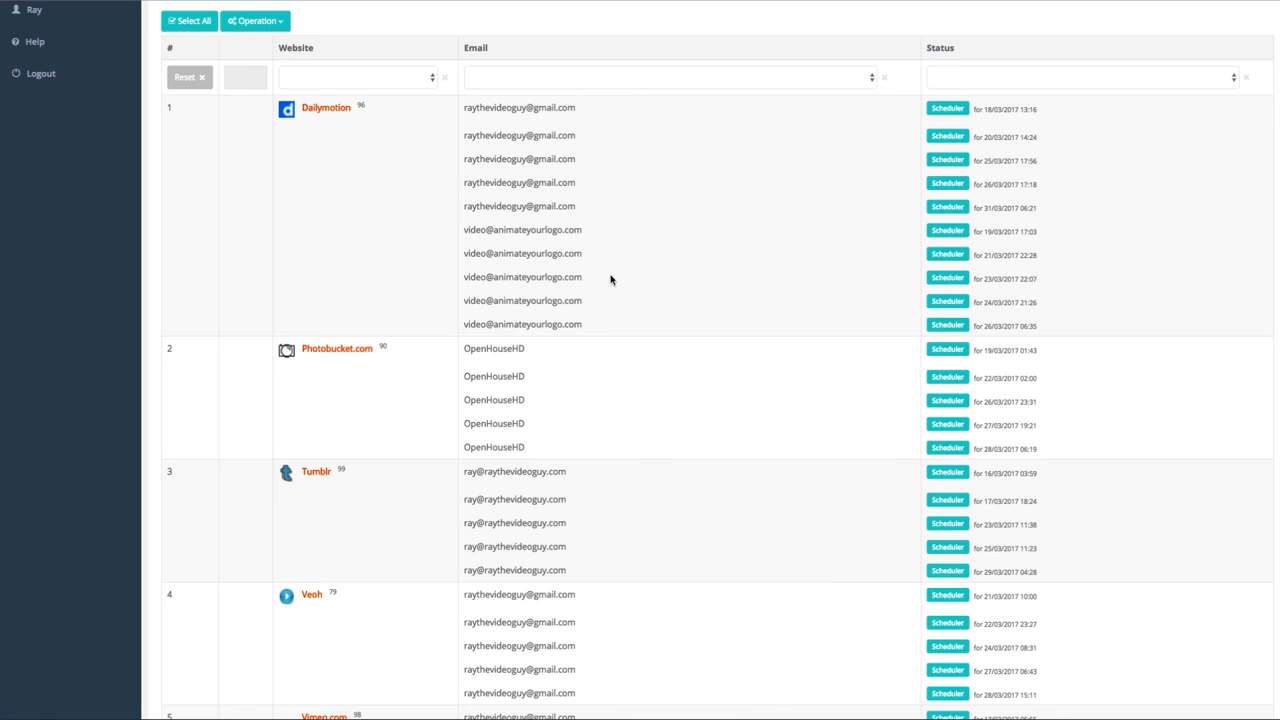
pyautogui.scroll(4, 606, 280)
pyautogui.scroll(3, 622, 278)
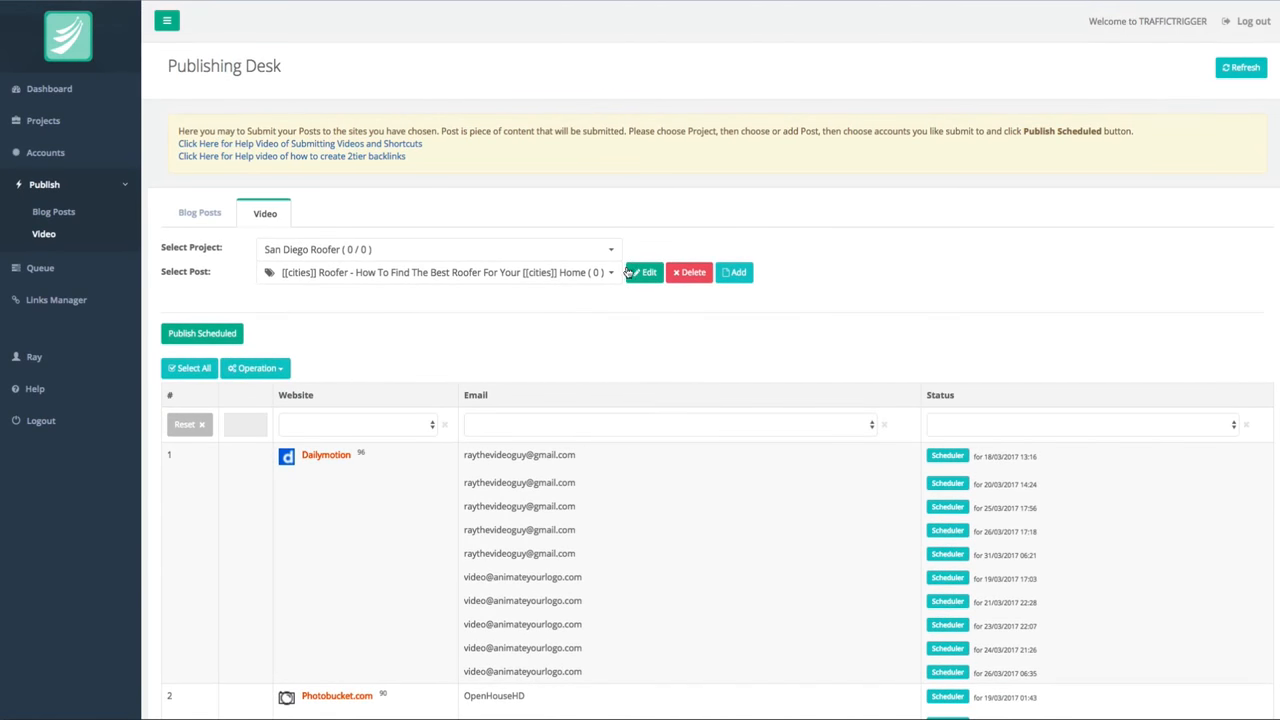